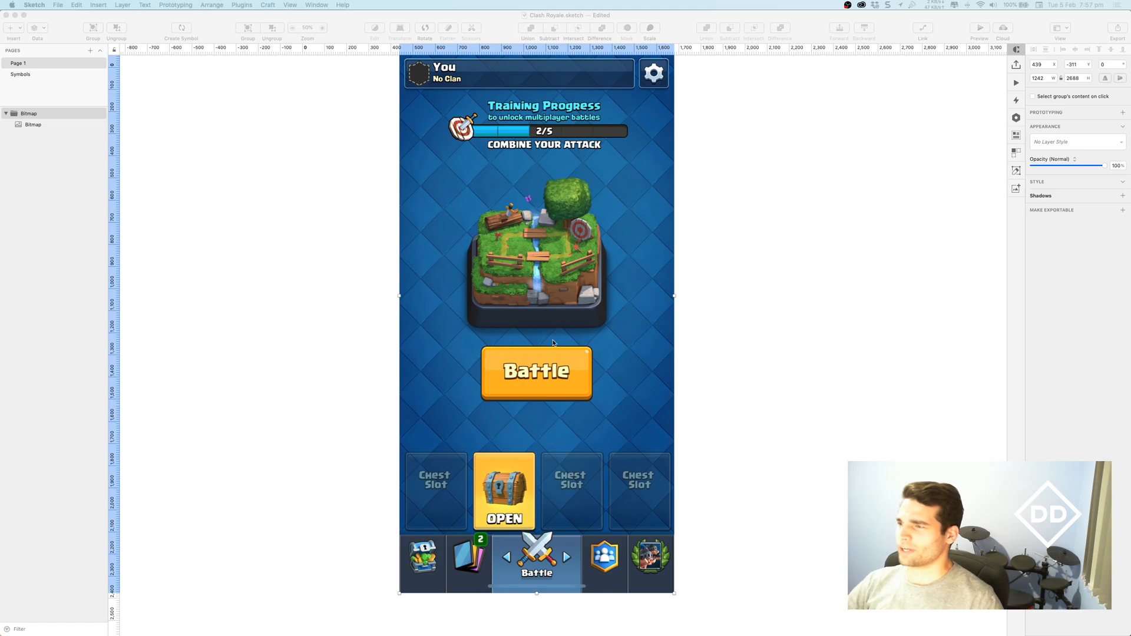
Step: Mask the game screenshot bitmap and crop the mask's lower edge to just below the Battle button
click(681, 402)
scroll(606, 386, up, 5)
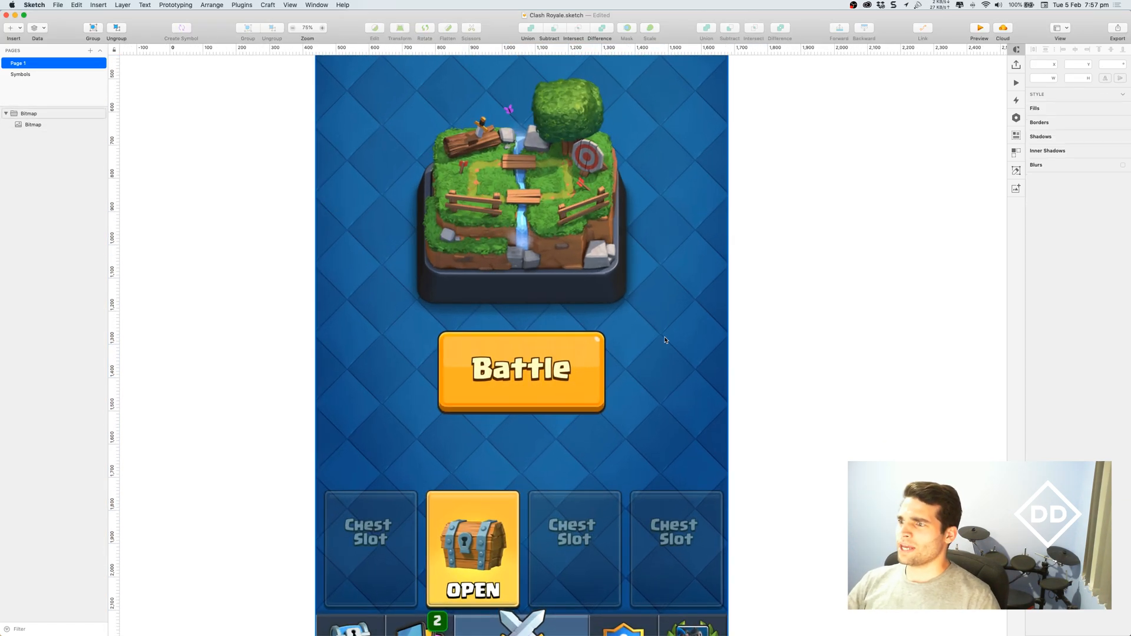
scroll(616, 358, up, 3)
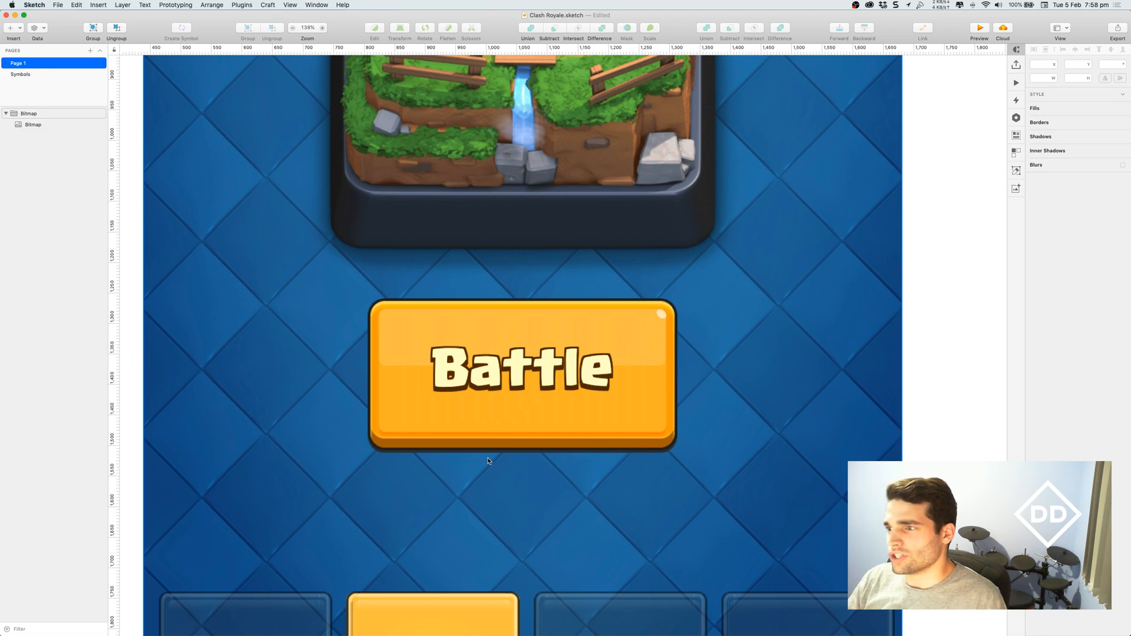
click(465, 373)
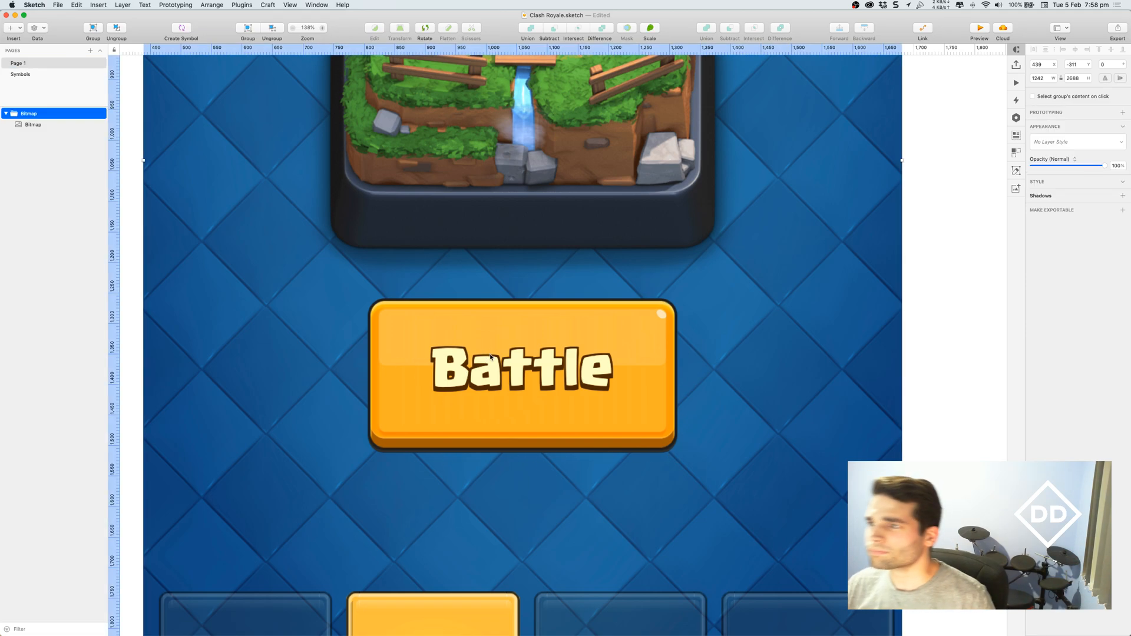
scroll(466, 354, down, 4)
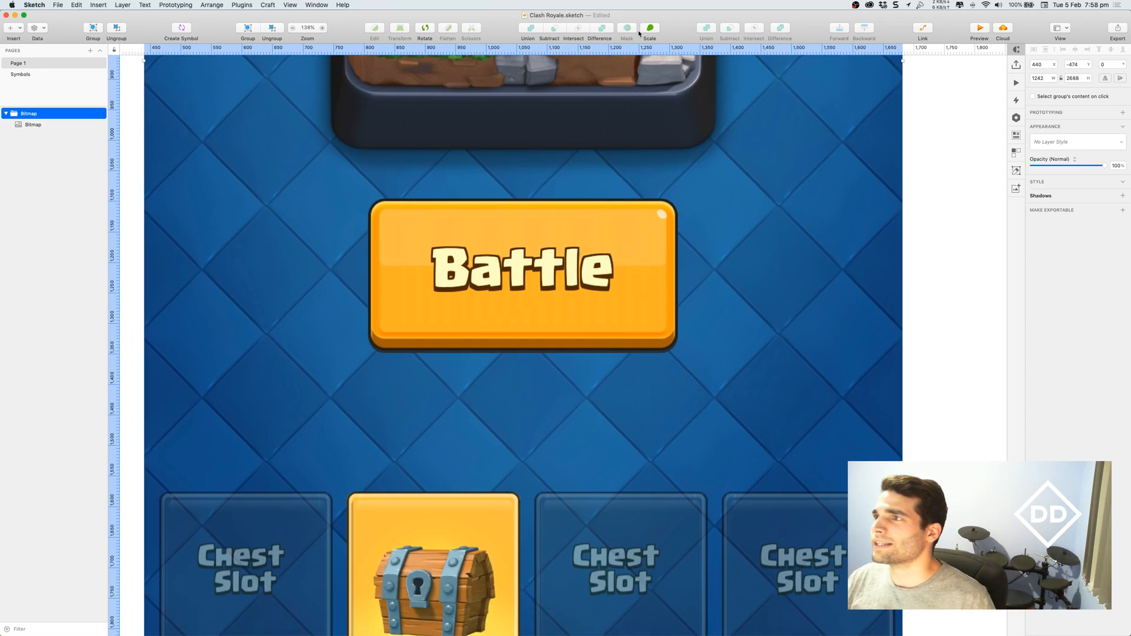
double_click(582, 152)
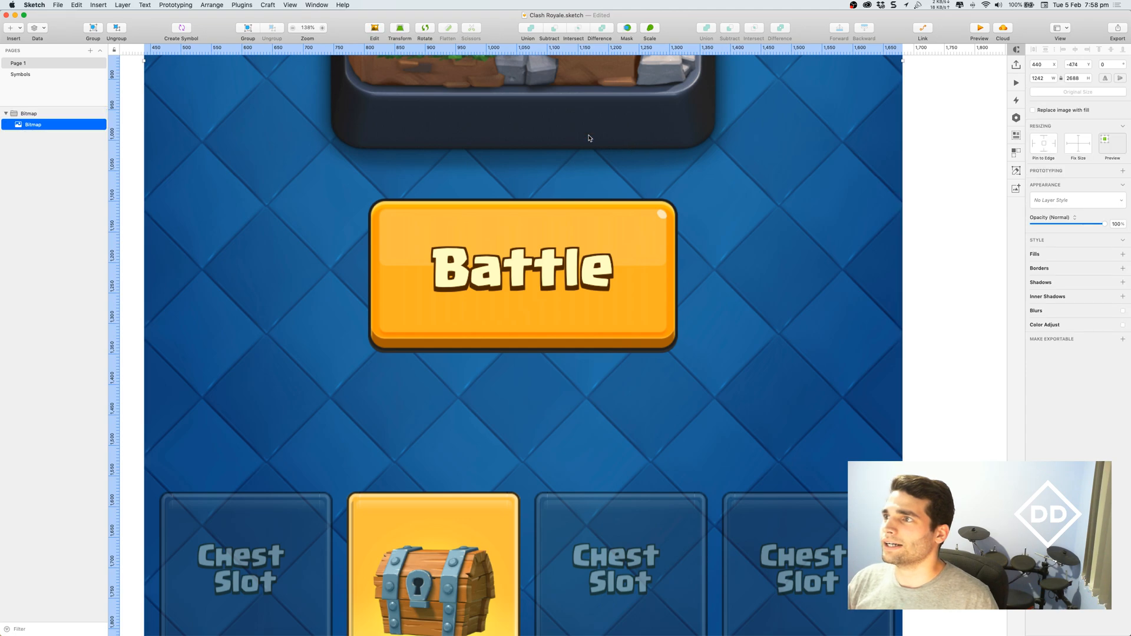
click(627, 29)
scroll(525, 611, down, 5)
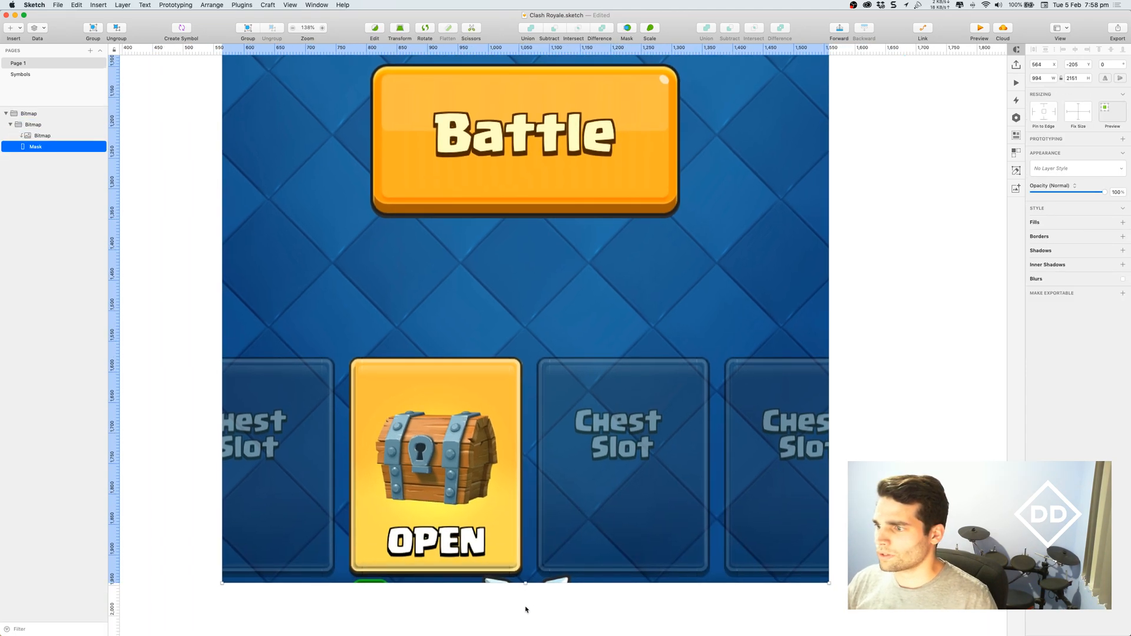
drag(526, 583, 538, 240)
click(598, 323)
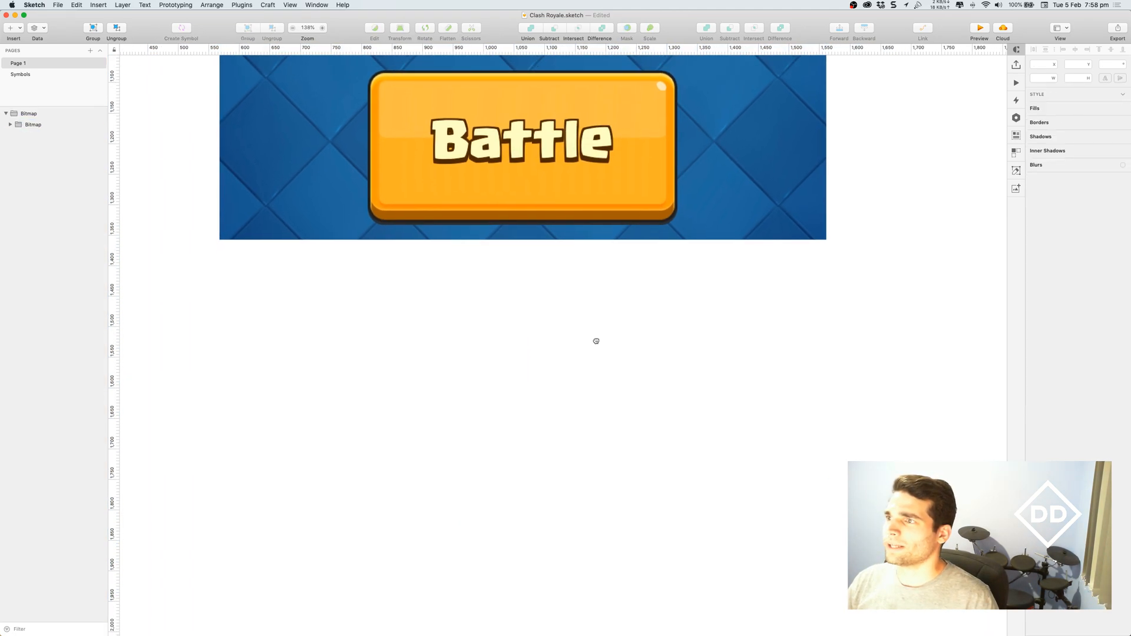
Step: Draw a rectangle about 500 × 224 below the cropped screenshot and round its corners to radius 20
drag(598, 323, 585, 428)
click(13, 28)
mouse_move(53, 41)
click(126, 41)
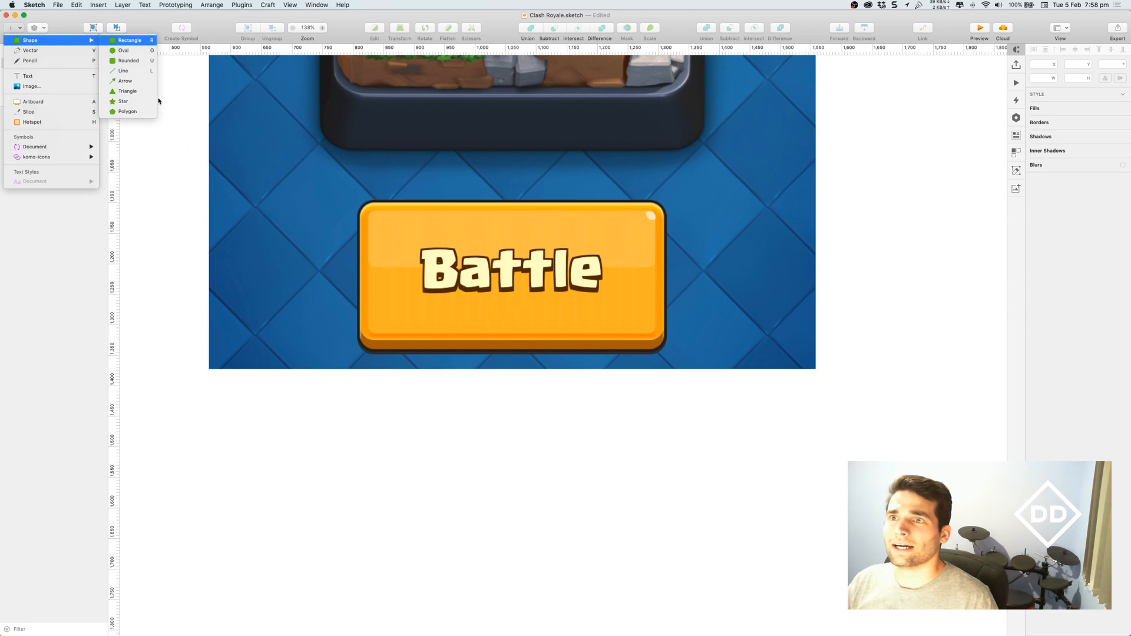
drag(360, 395, 665, 532)
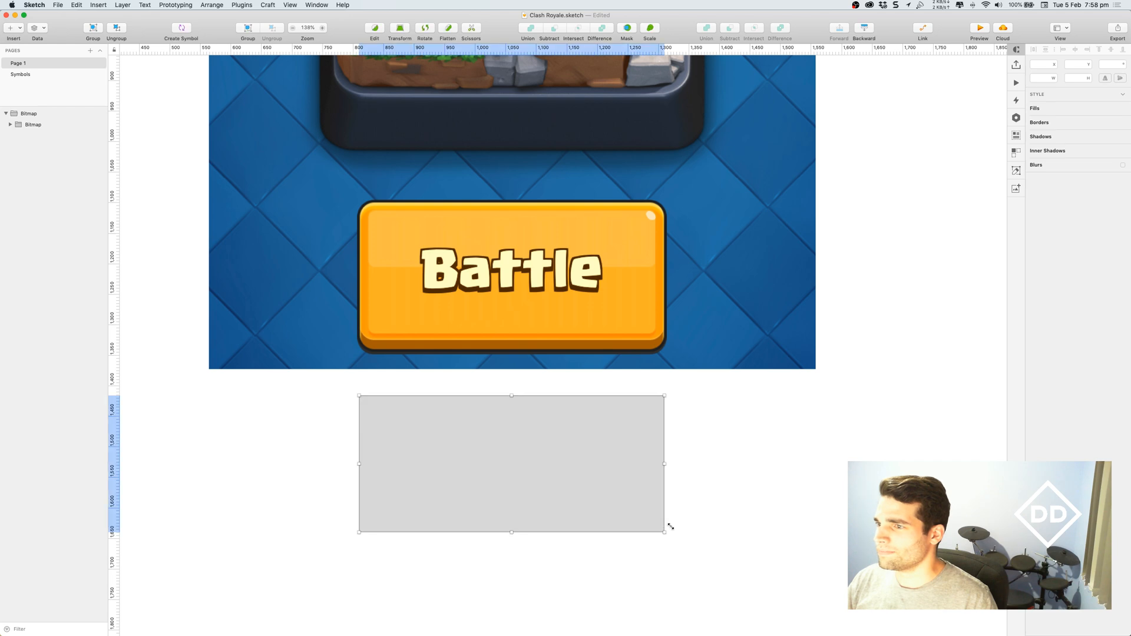
click(1117, 102)
text(20)
key(Return)
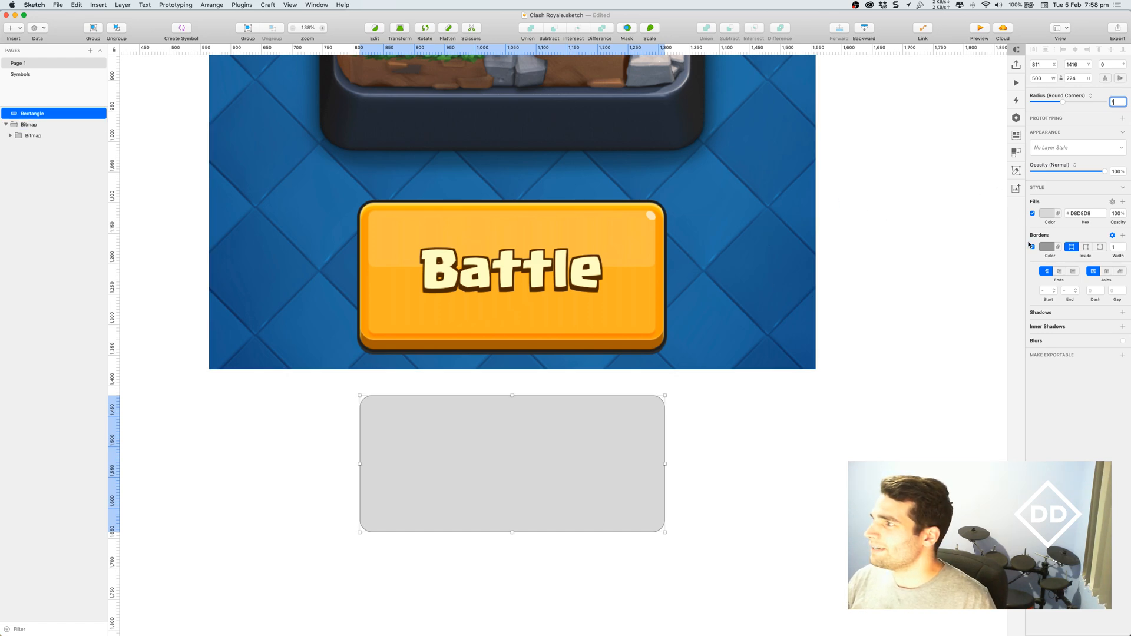
Step: Remove the rectangle's border and fill it with orange FFA400 sampled from the Battle button's edge
click(1046, 213)
click(1050, 338)
click(1040, 322)
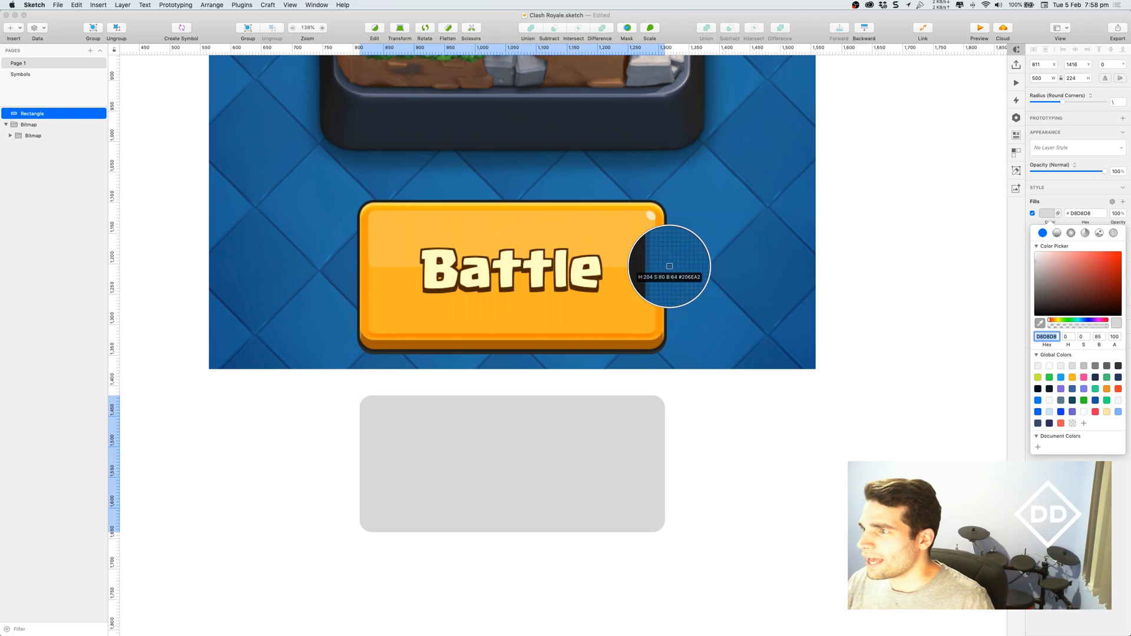
click(661, 273)
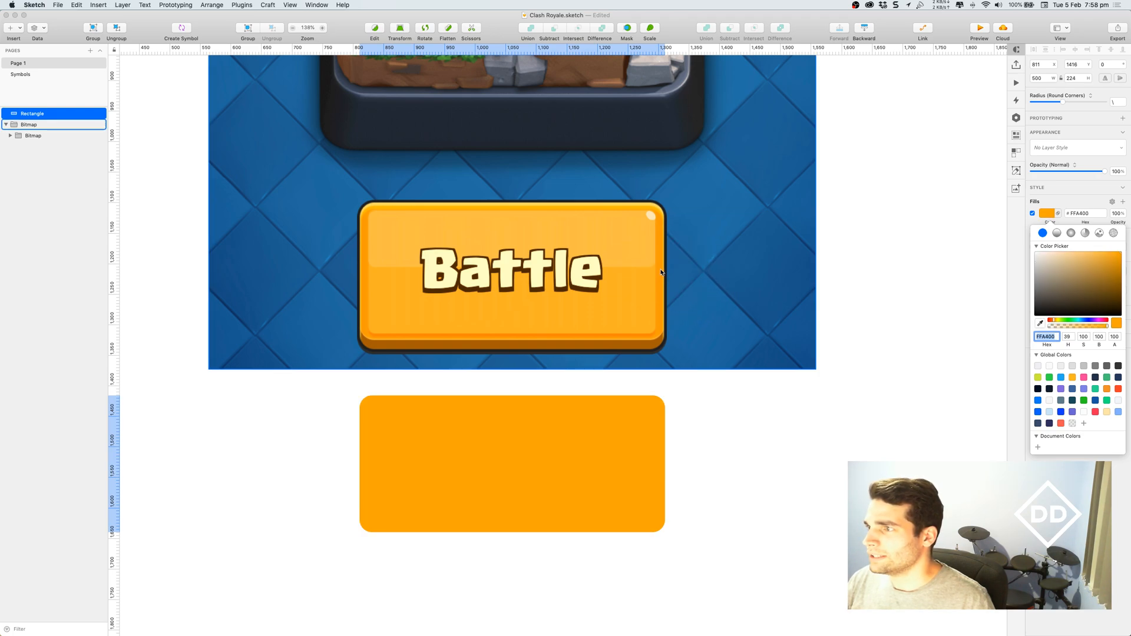
click(695, 429)
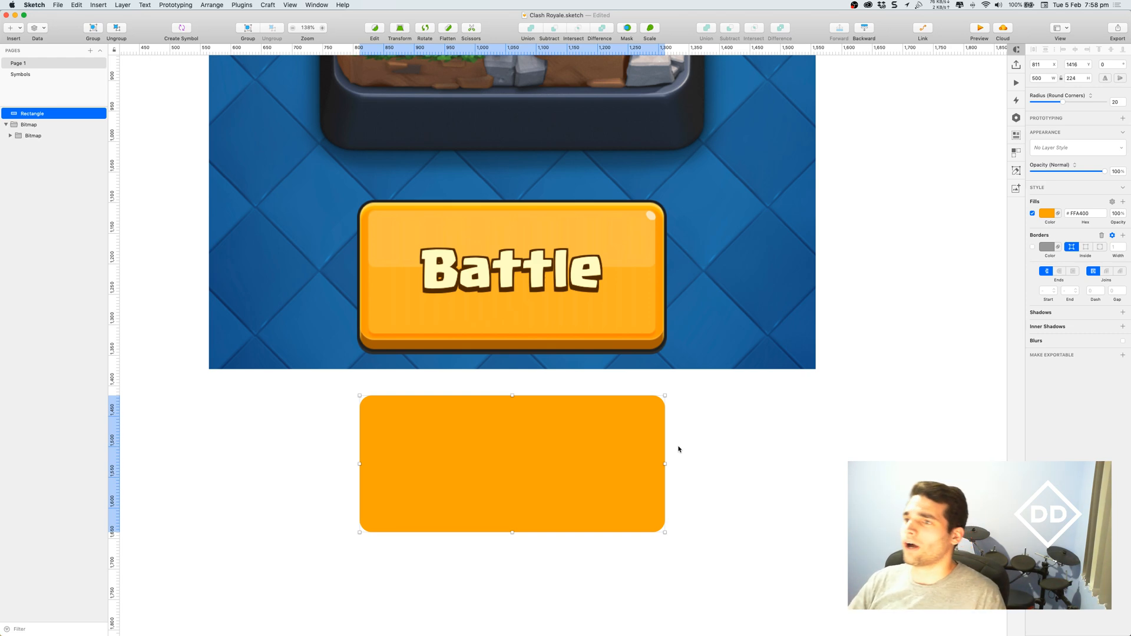
Step: Resize the orange rectangle to about 498 × 234 to match the Battle button's proportions
click(679, 450)
click(654, 443)
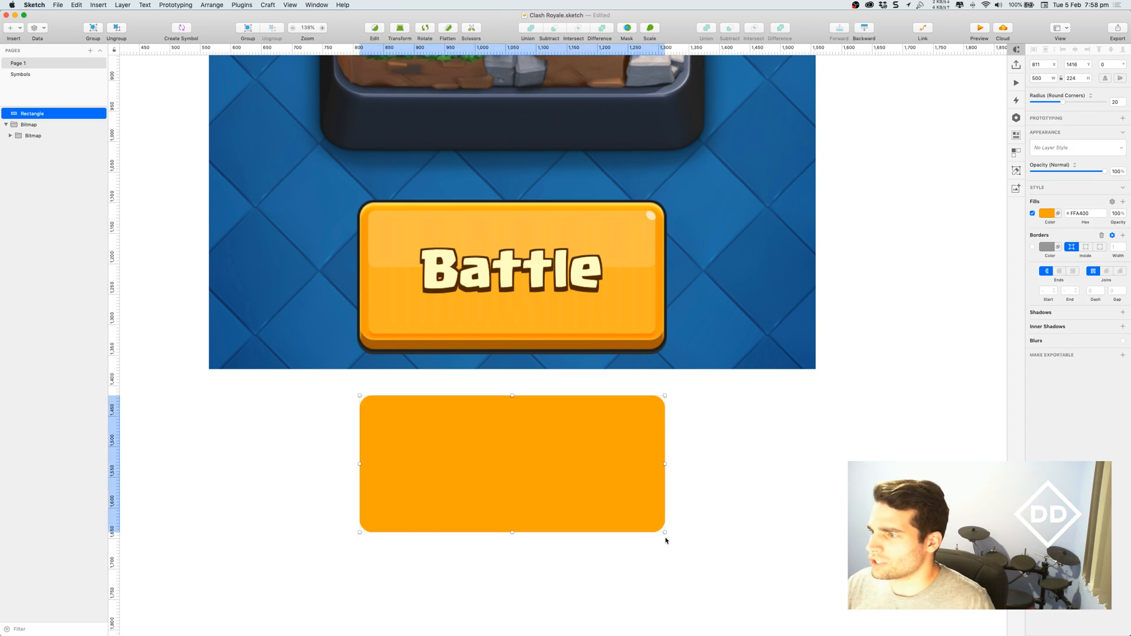
drag(665, 533, 666, 538)
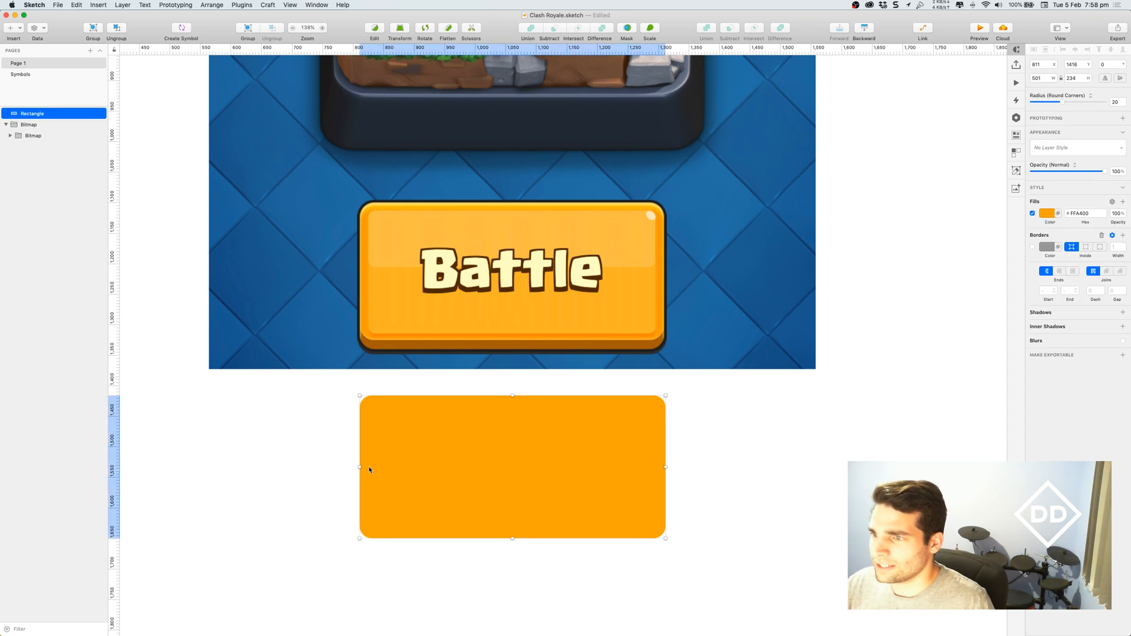
drag(360, 466, 361, 466)
click(328, 457)
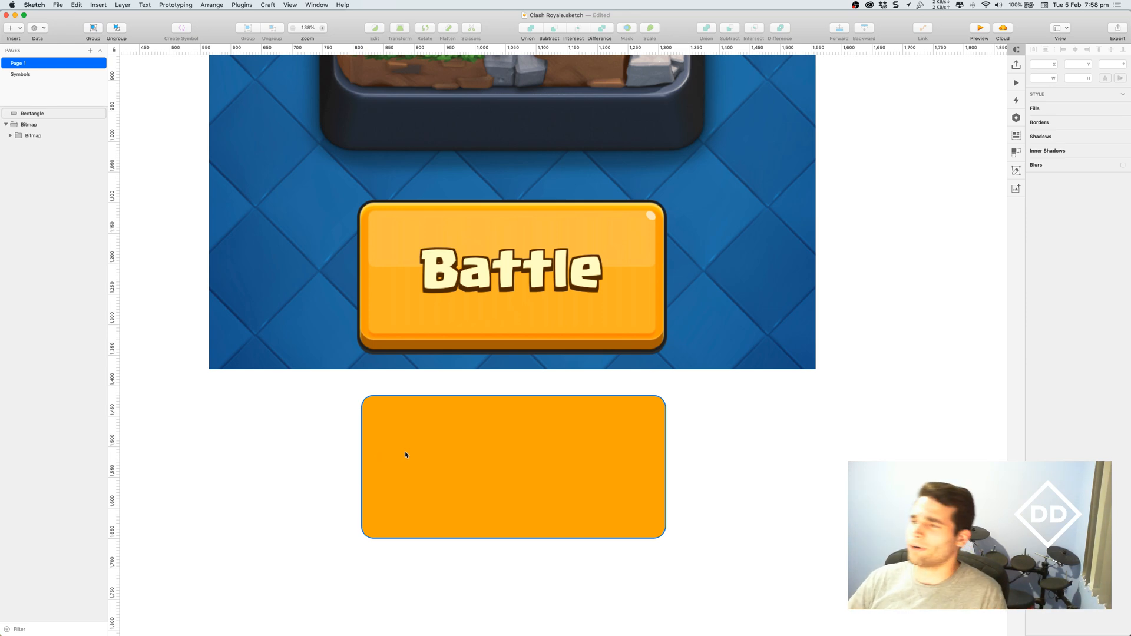
Step: Add an inner shadow to the orange rectangle with a Y offset of 12 and a blur of 2
click(642, 444)
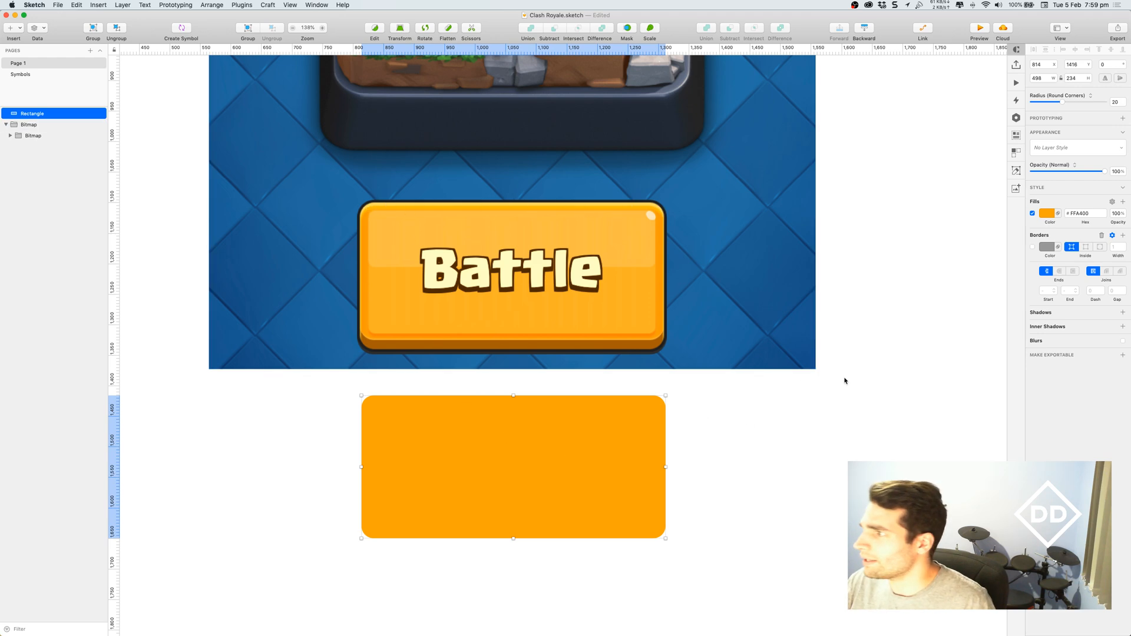
click(1051, 339)
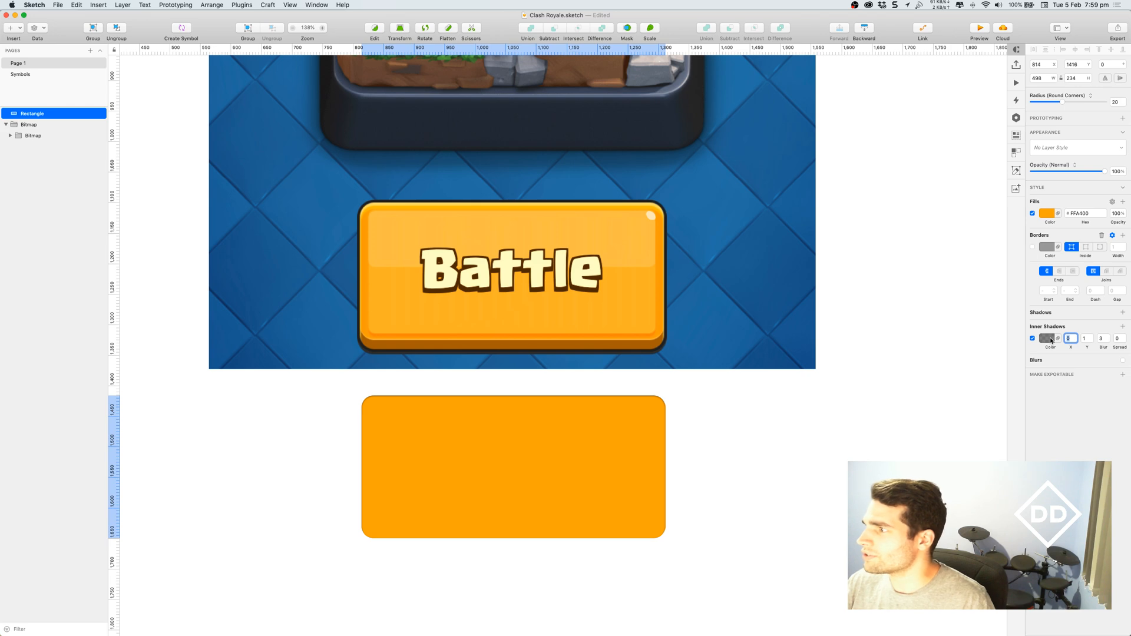
click(1087, 338)
click(1090, 337)
key(Up)
key(Up)
key(Up)
key(Up)
key(Up)
key(Up)
key(Up)
key(Down)
key(Down)
key(Up)
key(Up)
key(Up)
key(Up)
key(Up)
click(1108, 341)
click(1108, 342)
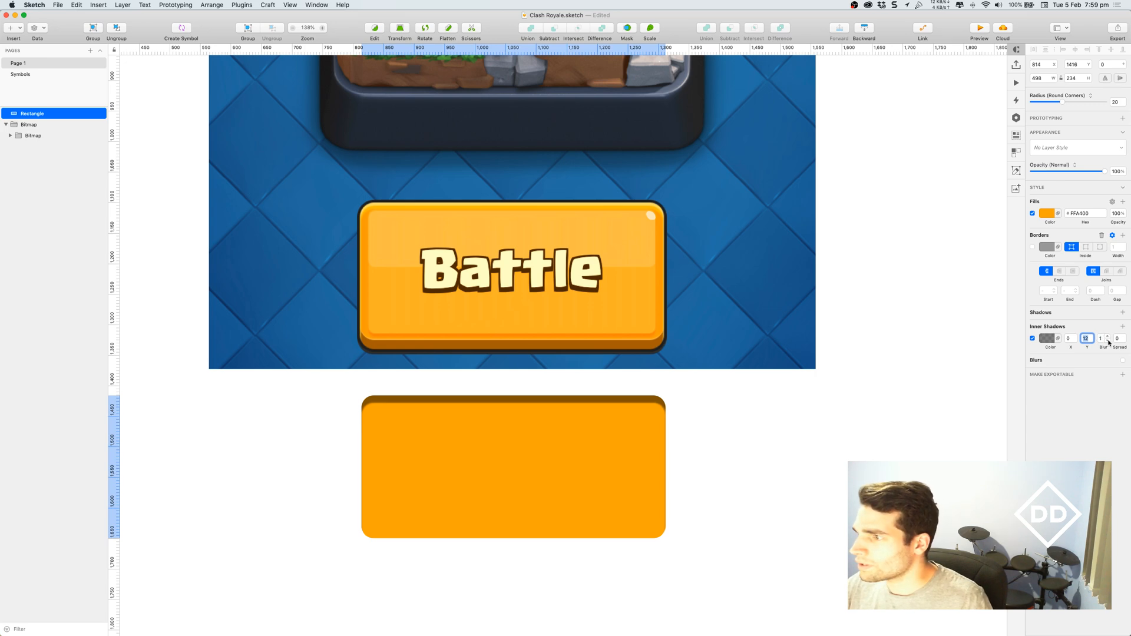
Step: Change the inner shadow's colour to white and lower its opacity to a faint highlight
click(1048, 341)
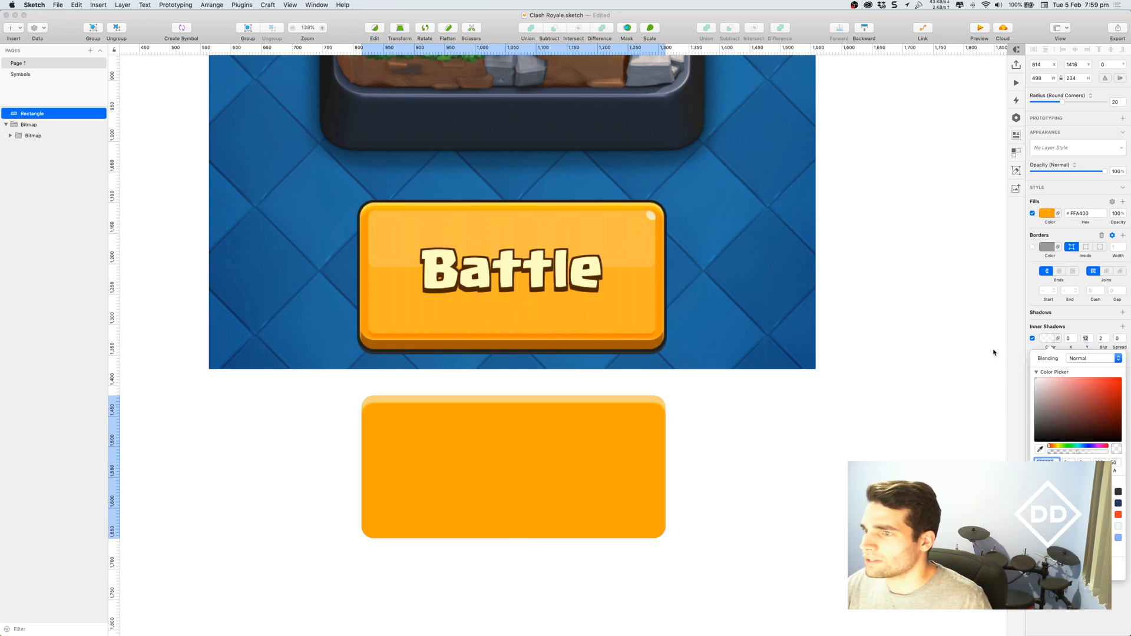
click(1060, 452)
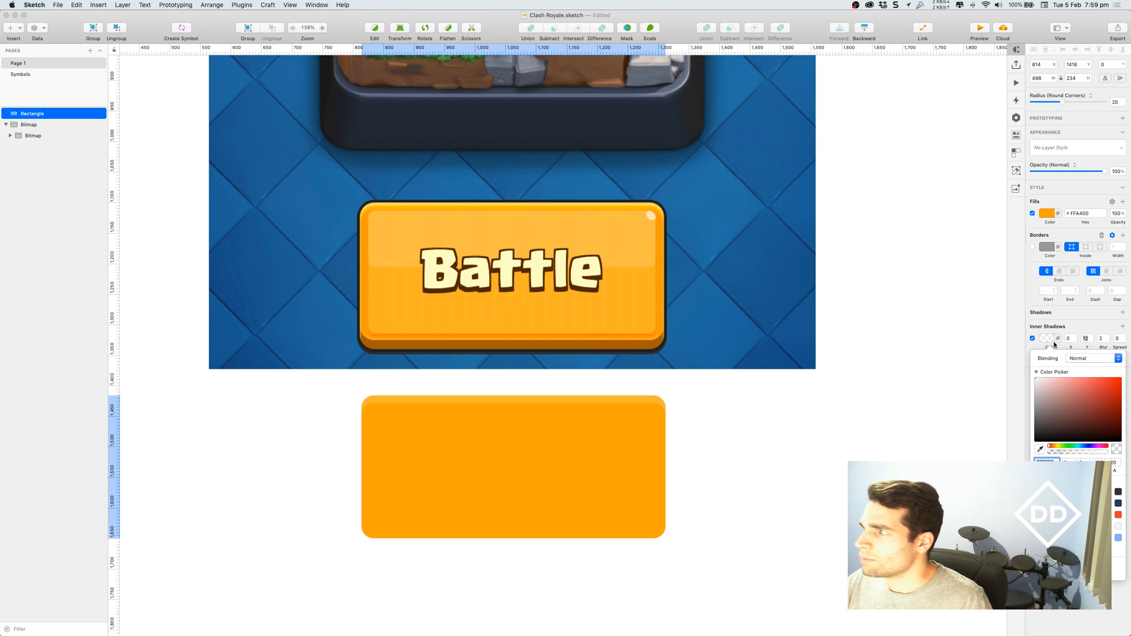
click(1085, 338)
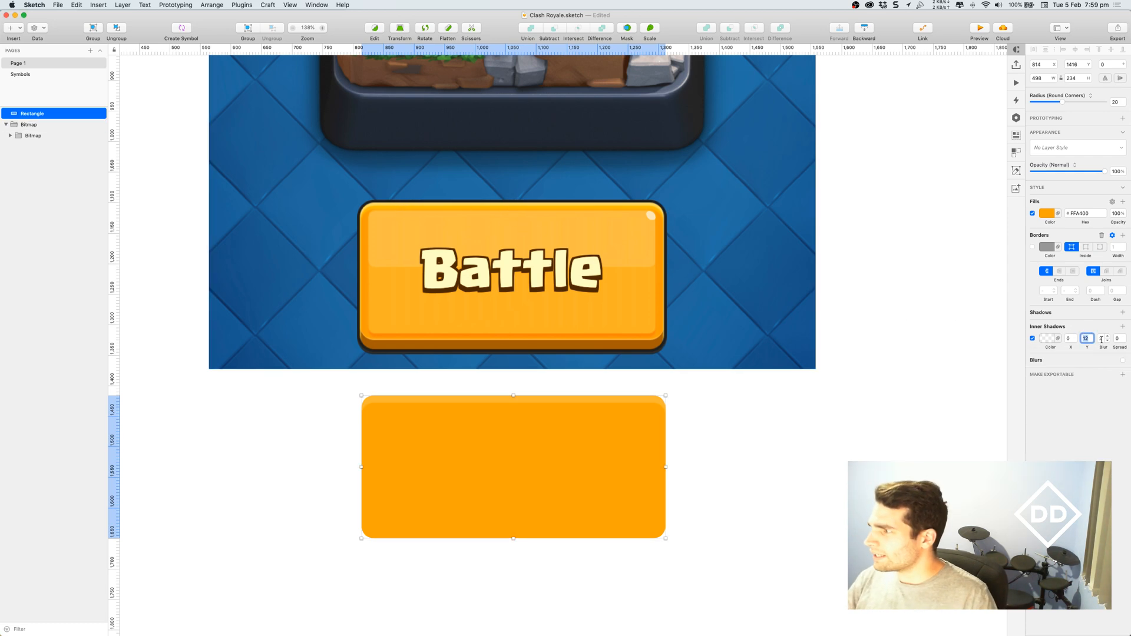
Step: Add a second inner shadow to the rectangle with a Y offset of 6 and a blur of 2
click(1122, 327)
click(1069, 338)
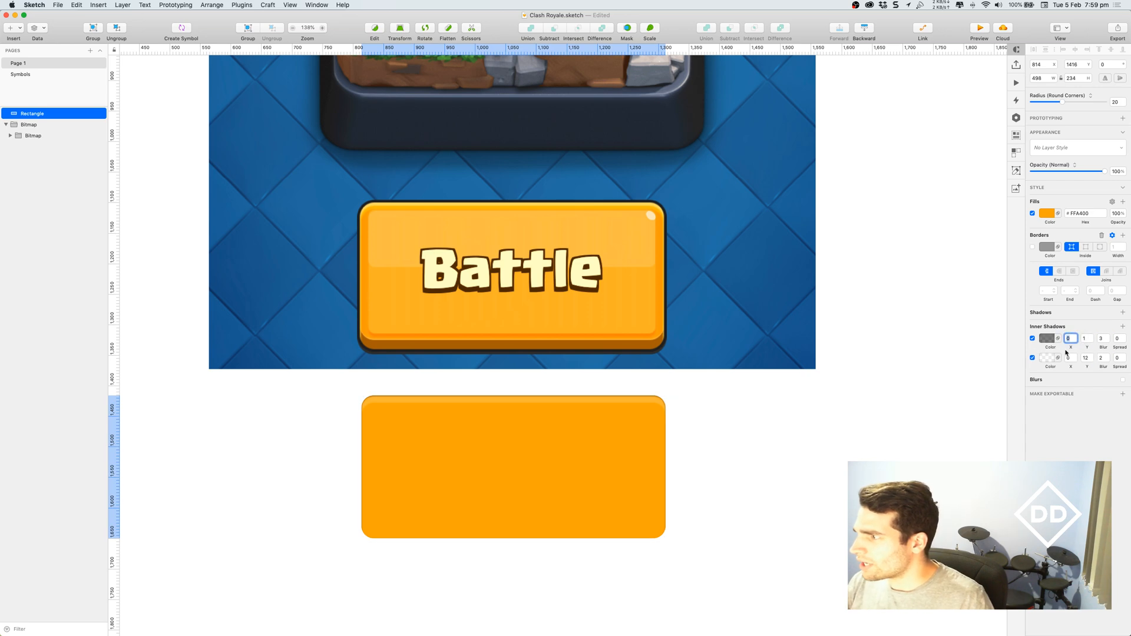
drag(1092, 336, 1091, 339)
click(1108, 342)
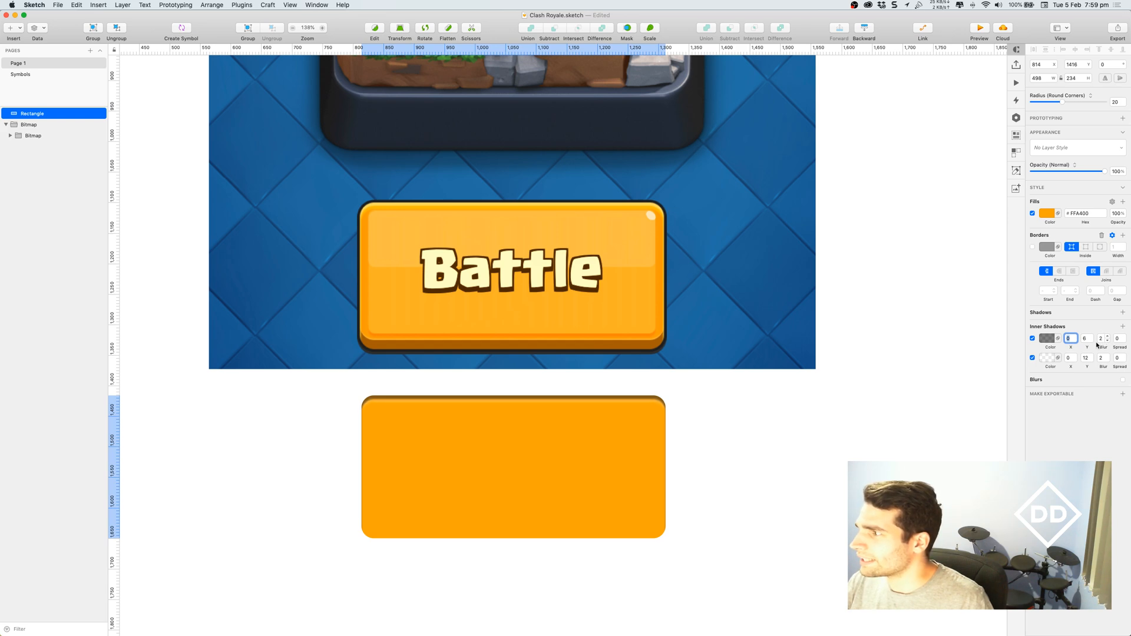
Step: Make the second inner shadow white and reduce its opacity to a subtle highlight
click(1046, 338)
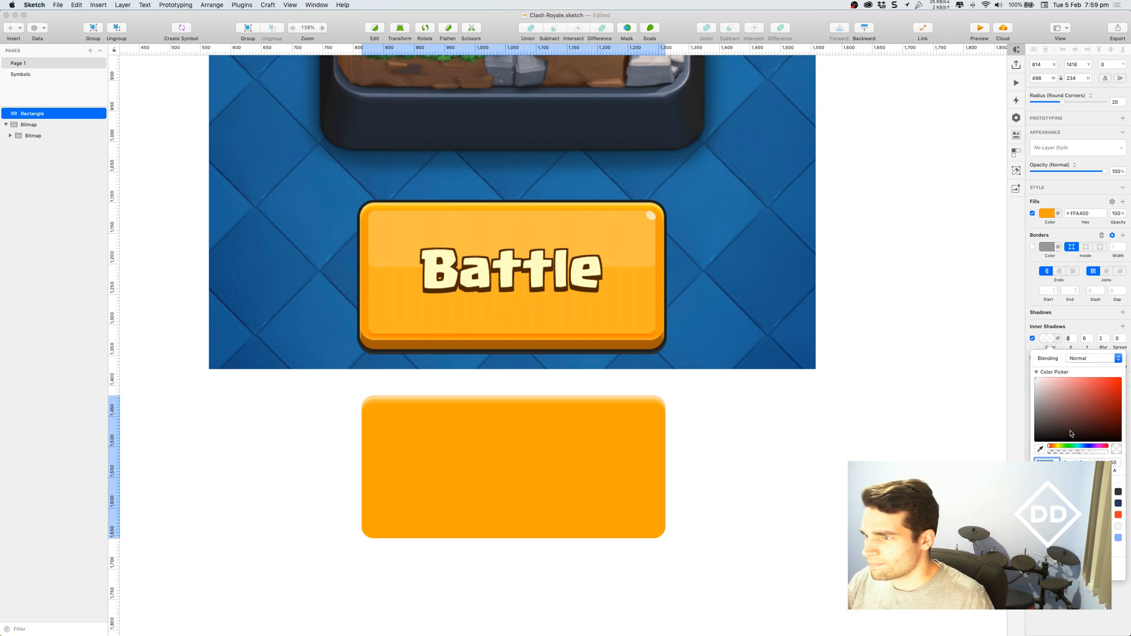
click(1068, 453)
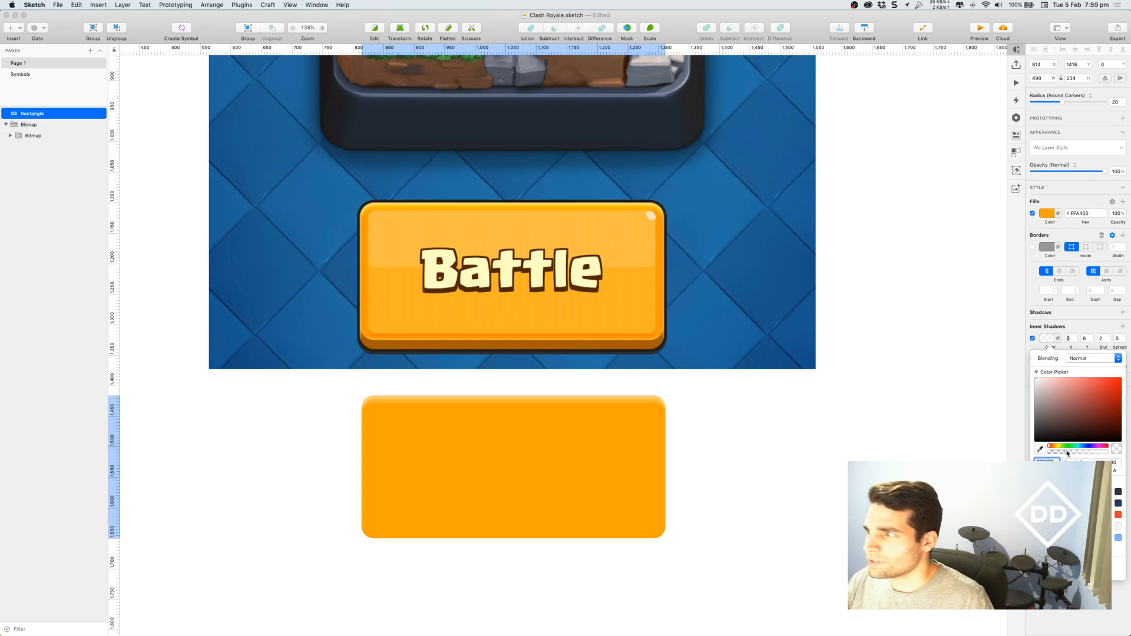
click(1068, 338)
click(1048, 358)
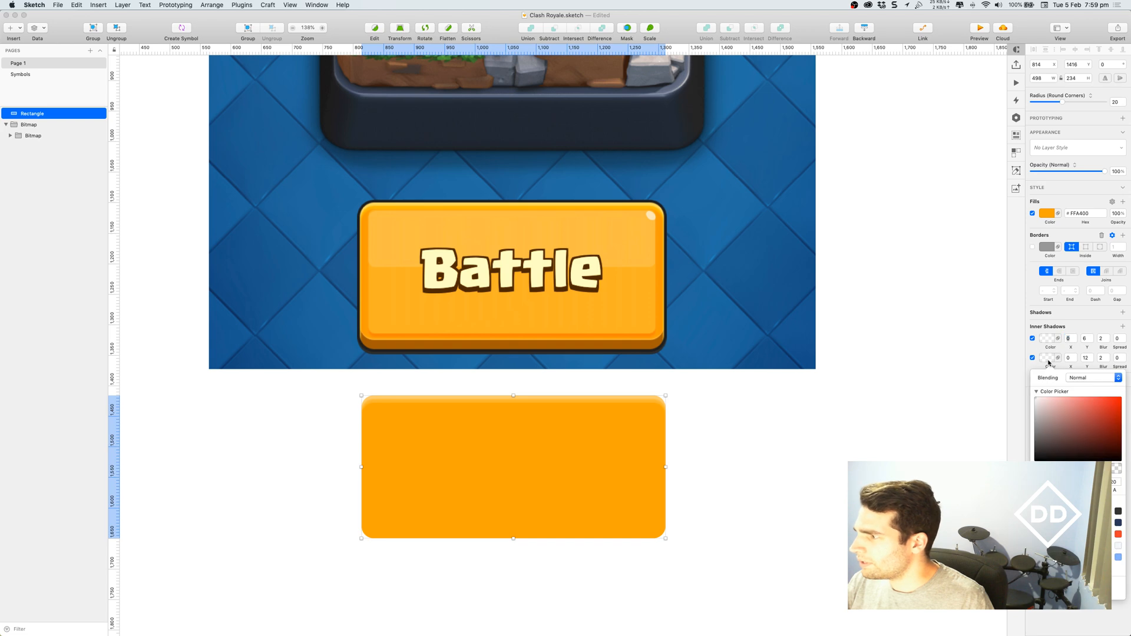
click(1047, 357)
click(1047, 357)
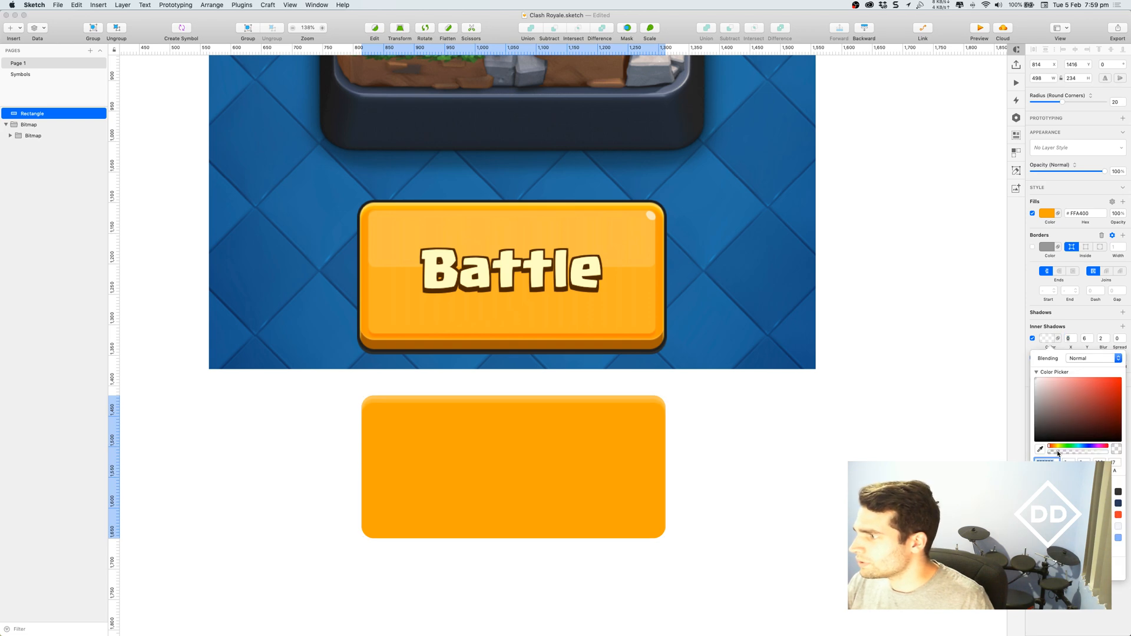
drag(1059, 453, 1060, 453)
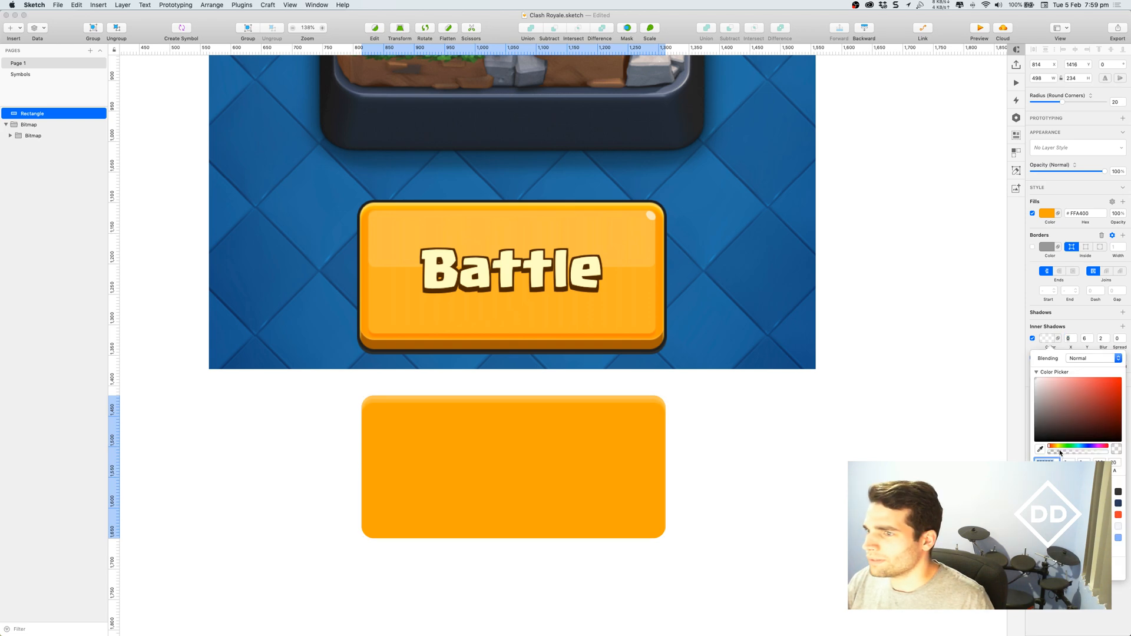
click(832, 420)
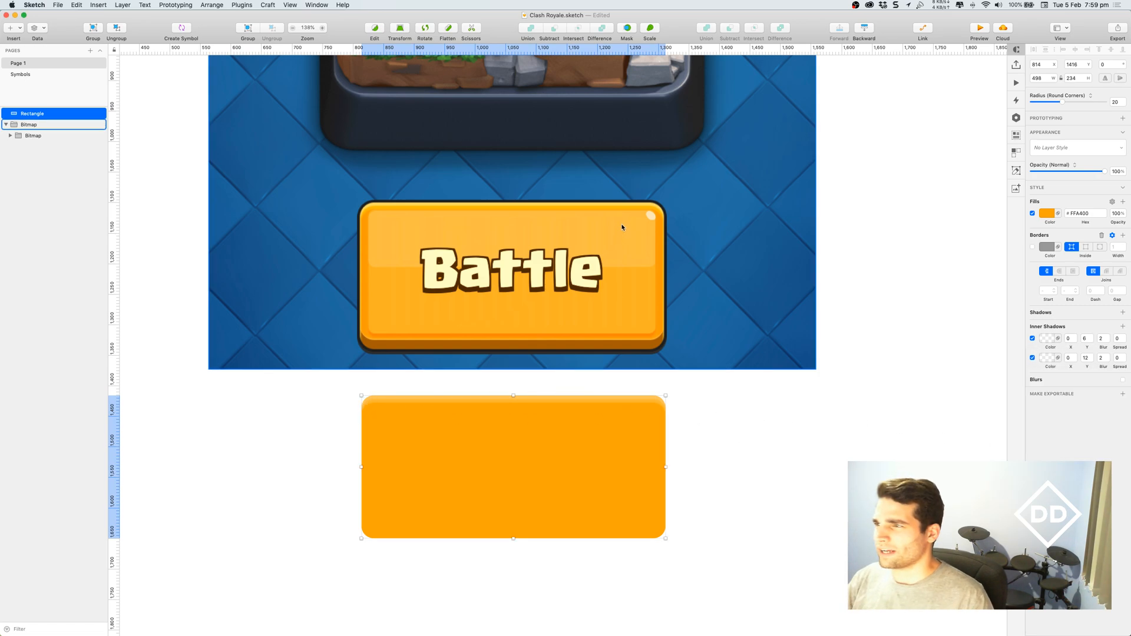
Step: Set the colour opacity of both white inner shadows to 40%
click(1046, 339)
click(1114, 463)
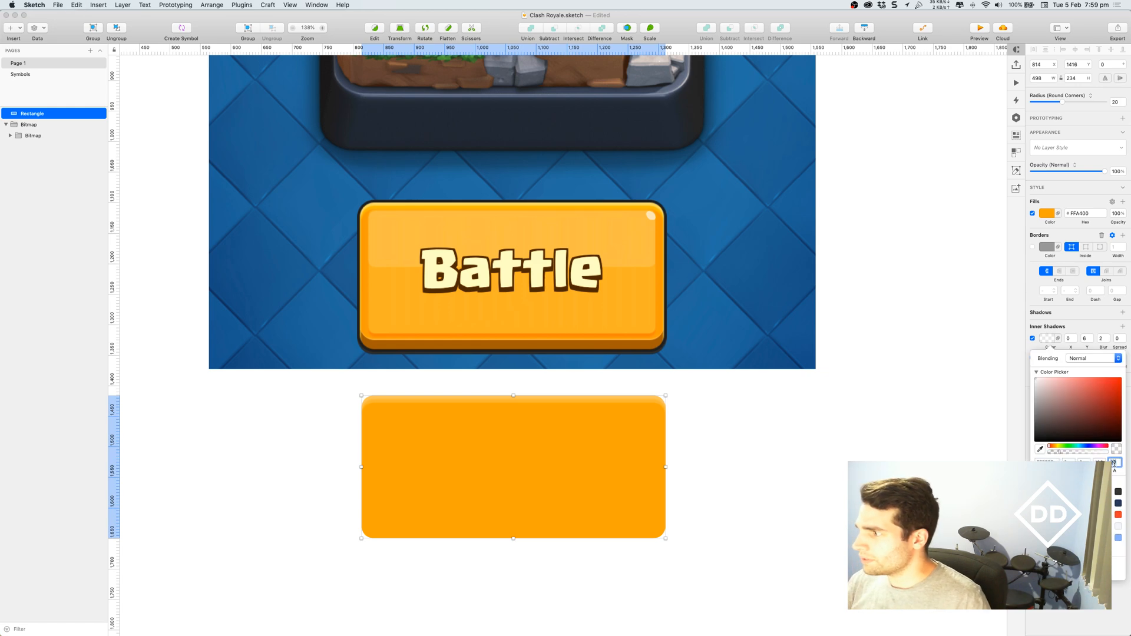
text(40)
click(974, 374)
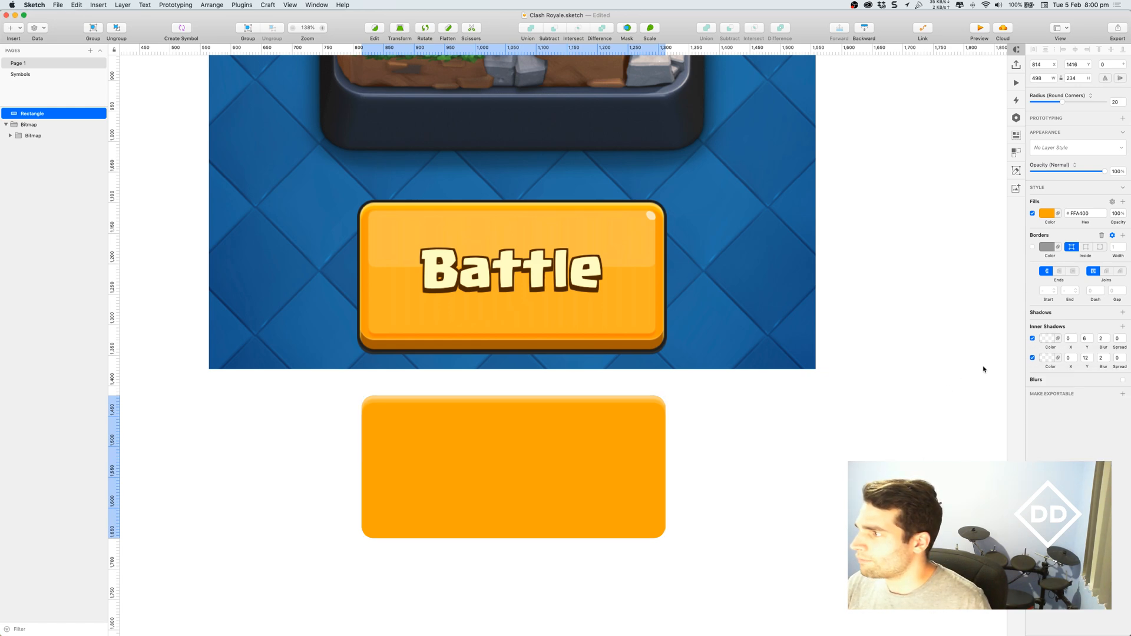
click(1046, 357)
click(1114, 481)
text(40)
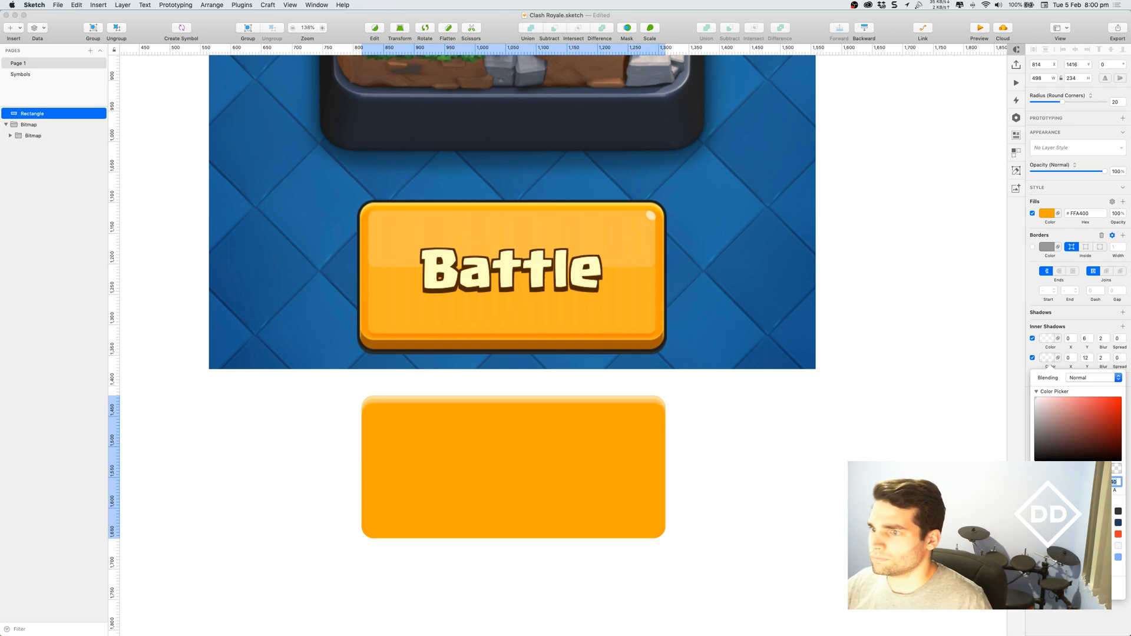
click(759, 451)
Step: Draw a rounded rectangle about 469 by 192 px inside the orange rectangle, leaving an even orange margin around it
click(759, 446)
drag(757, 449, 757, 440)
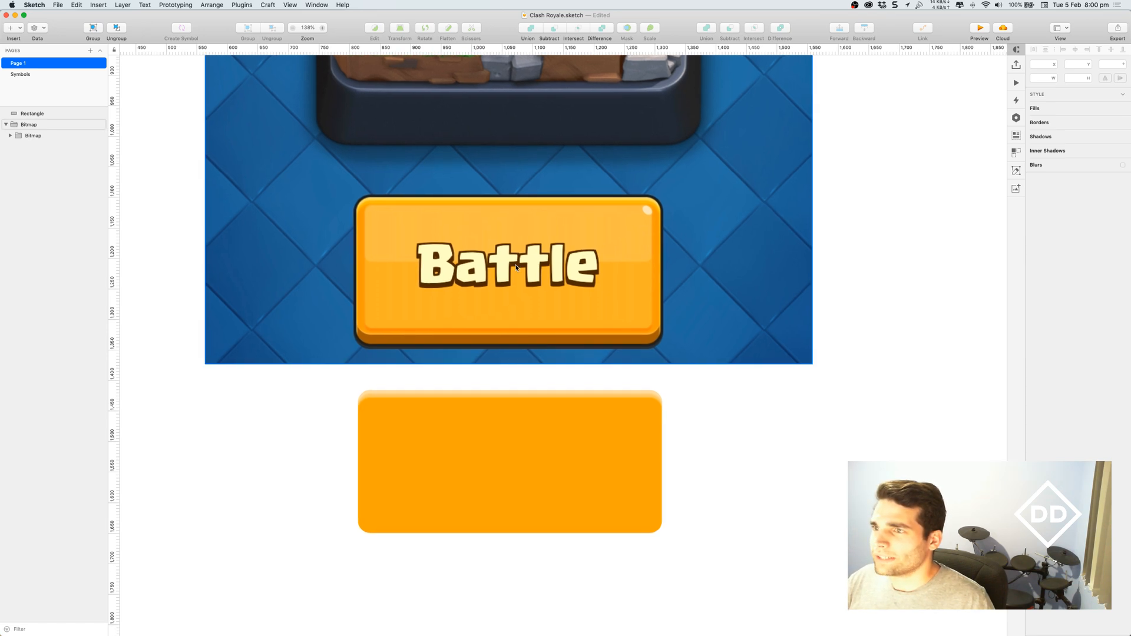
click(13, 28)
mouse_move(53, 40)
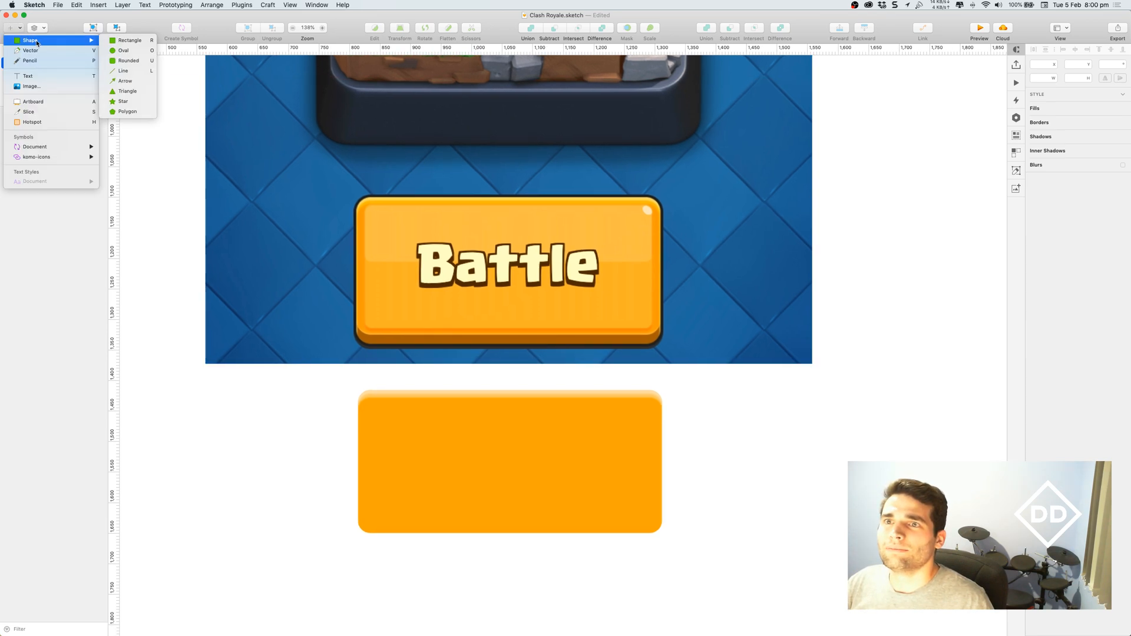
click(127, 62)
mouse_move(367, 406)
mouse_down()
mouse_move(524, 496)
mouse_move(616, 499)
mouse_move(654, 522)
mouse_up()
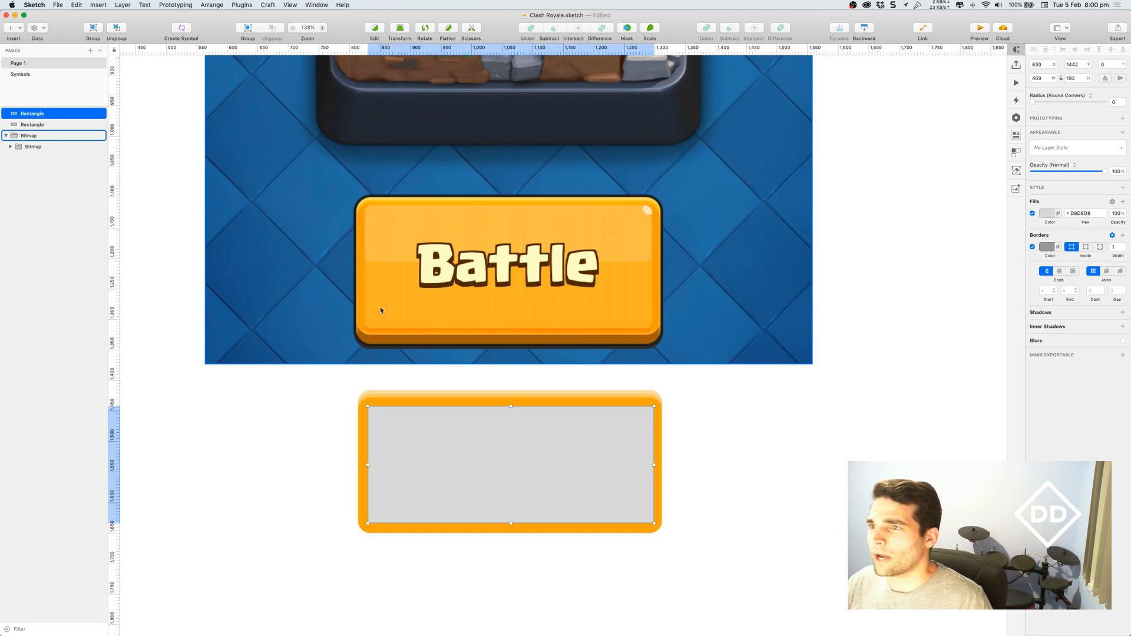
Step: Turn off the inner rectangle's border and give it a white FFFFFF fill at 20% opacity
click(1032, 246)
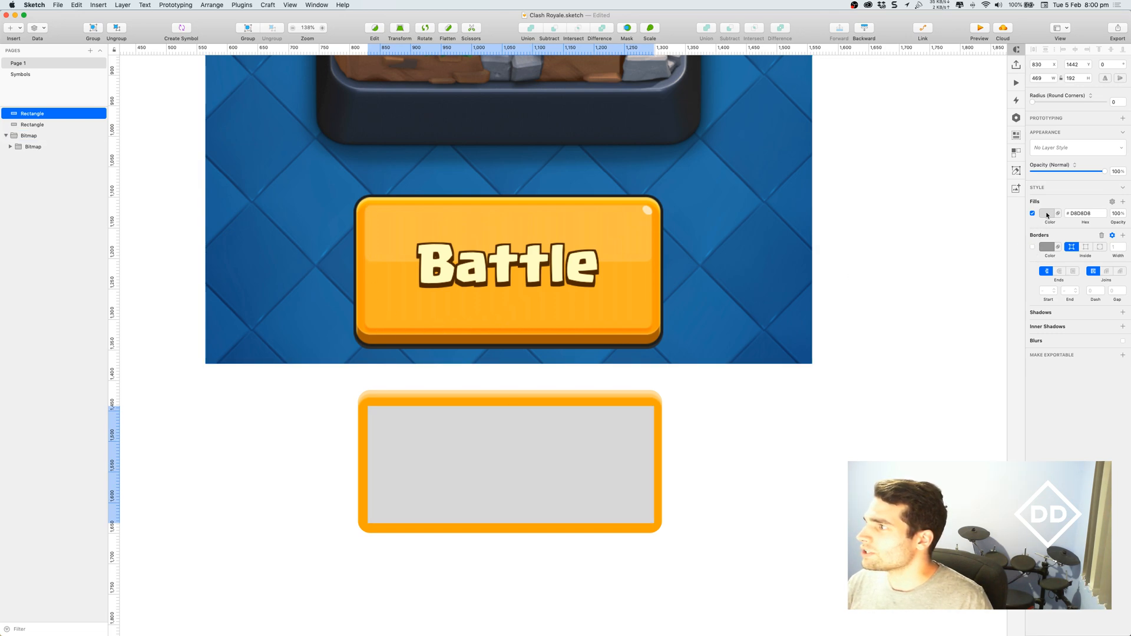
click(1047, 213)
text(ffffff)
click(1114, 215)
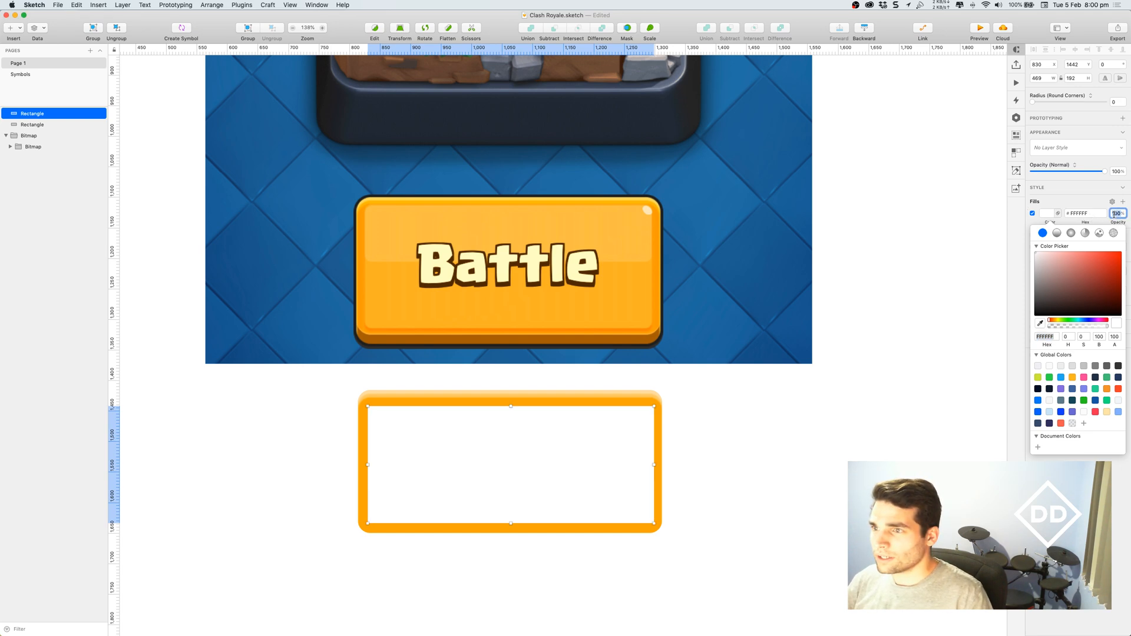
text(20)
key(Return)
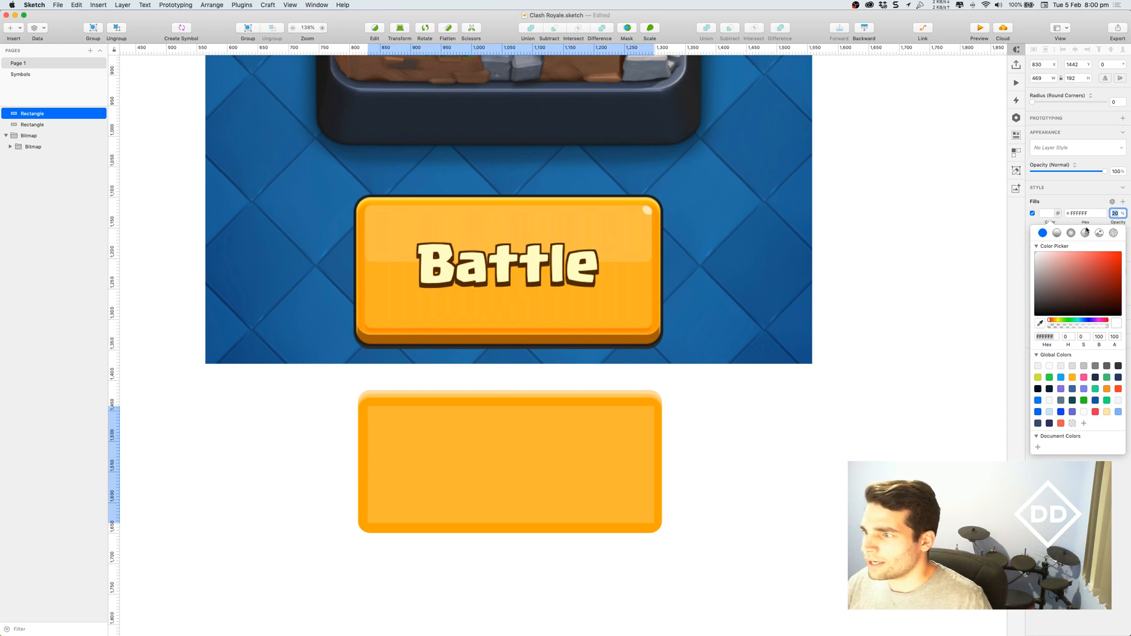
Step: Set the inner rectangle's corner radius to 12, trying 20 for comparison before returning to 12
click(1118, 102)
text(12)
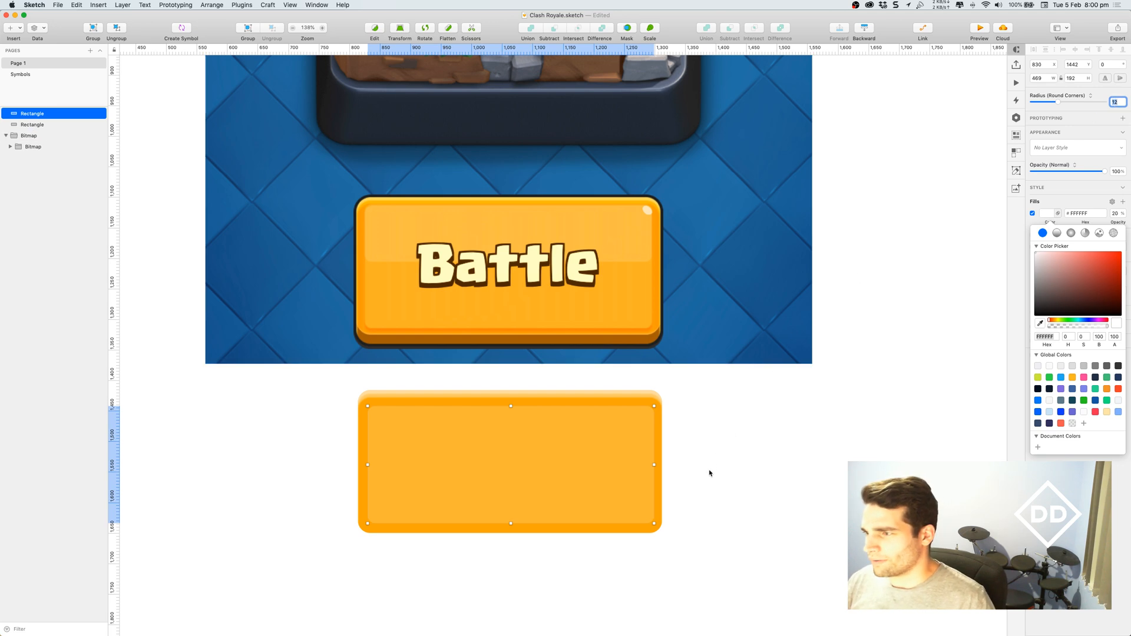
click(642, 505)
click(1117, 102)
text(20)
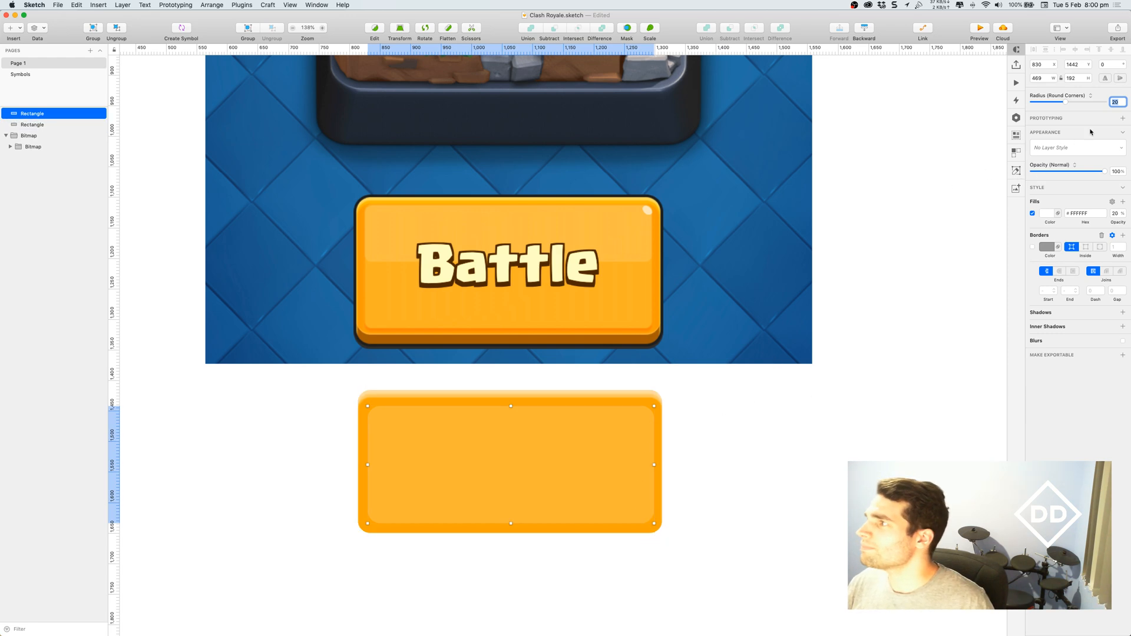
key(BackSpace)
key(BackSpace)
text(12)
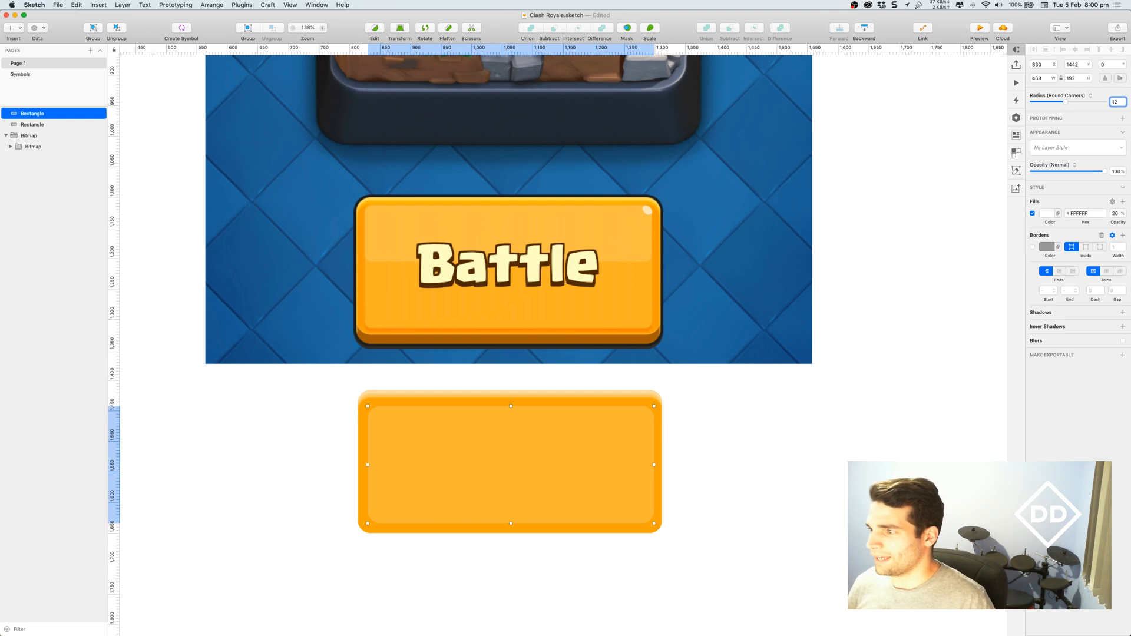
click(800, 435)
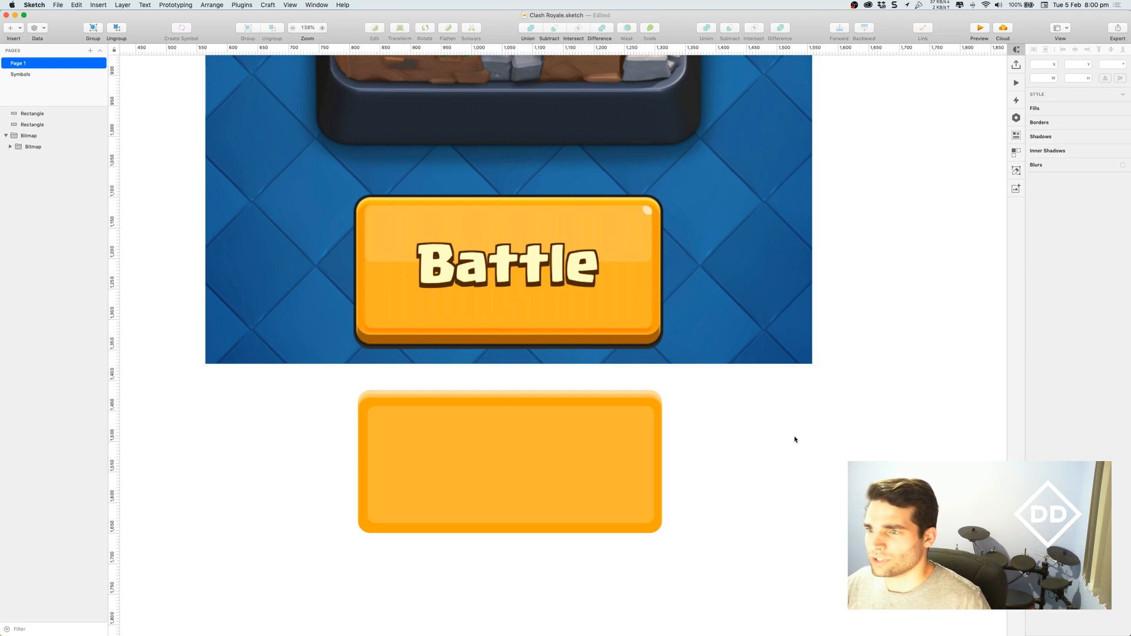
Step: Widen the inner rectangle to 474 px so its side margins within the orange rectangle match
click(600, 469)
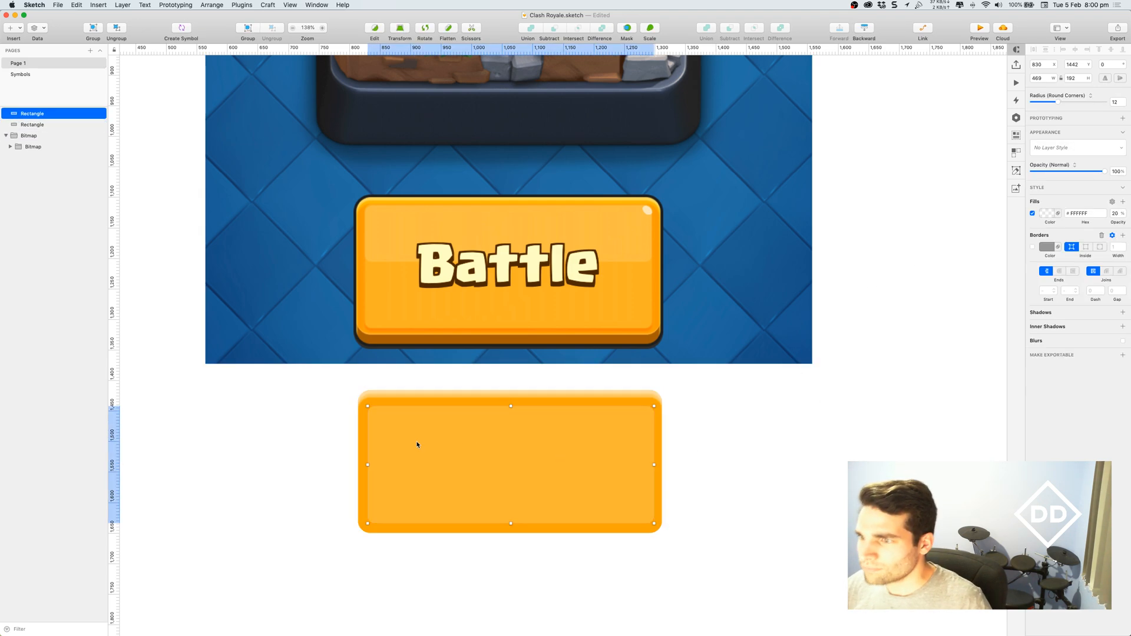
drag(366, 465, 363, 465)
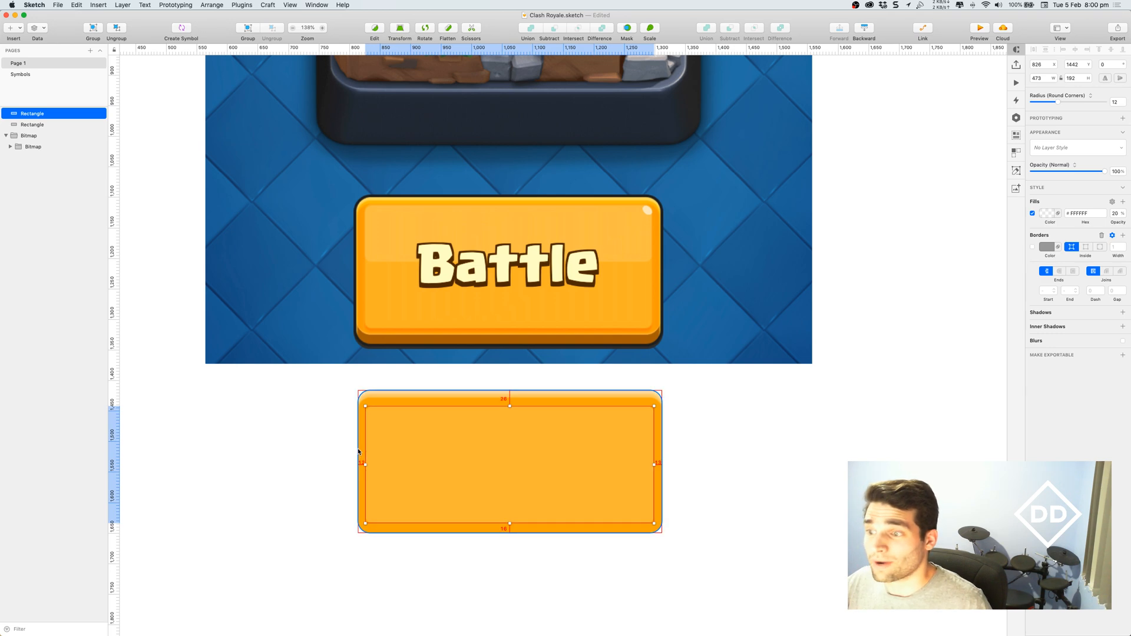
key(super+Right)
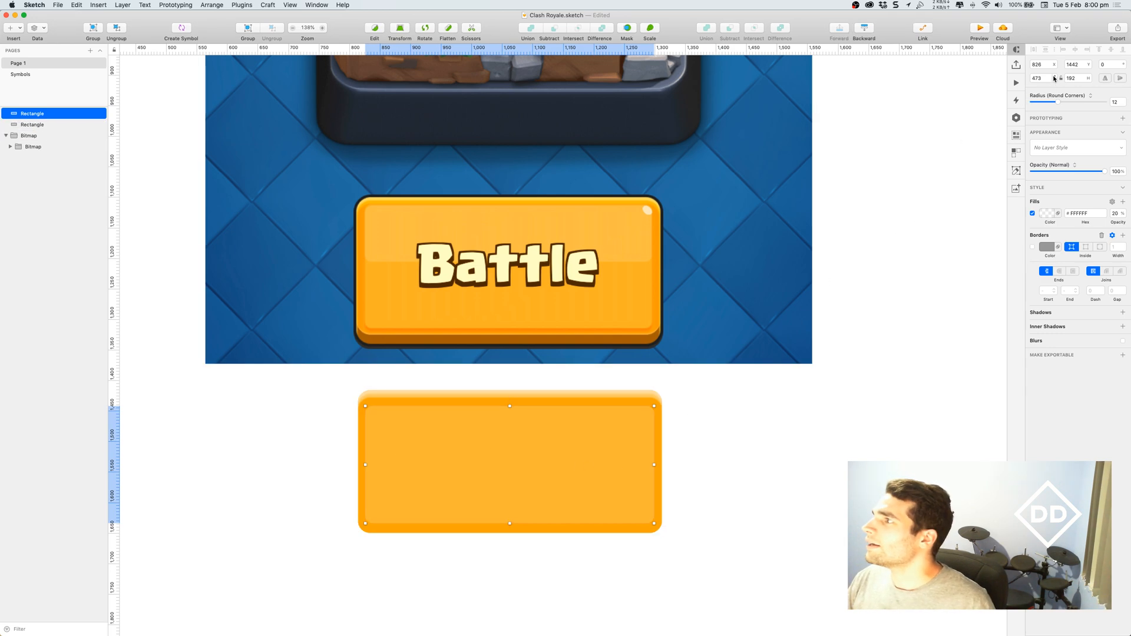
click(692, 451)
Step: Select both rectangles and centre the inner one vertically on the orange one
click(611, 448)
shift+click(661, 517)
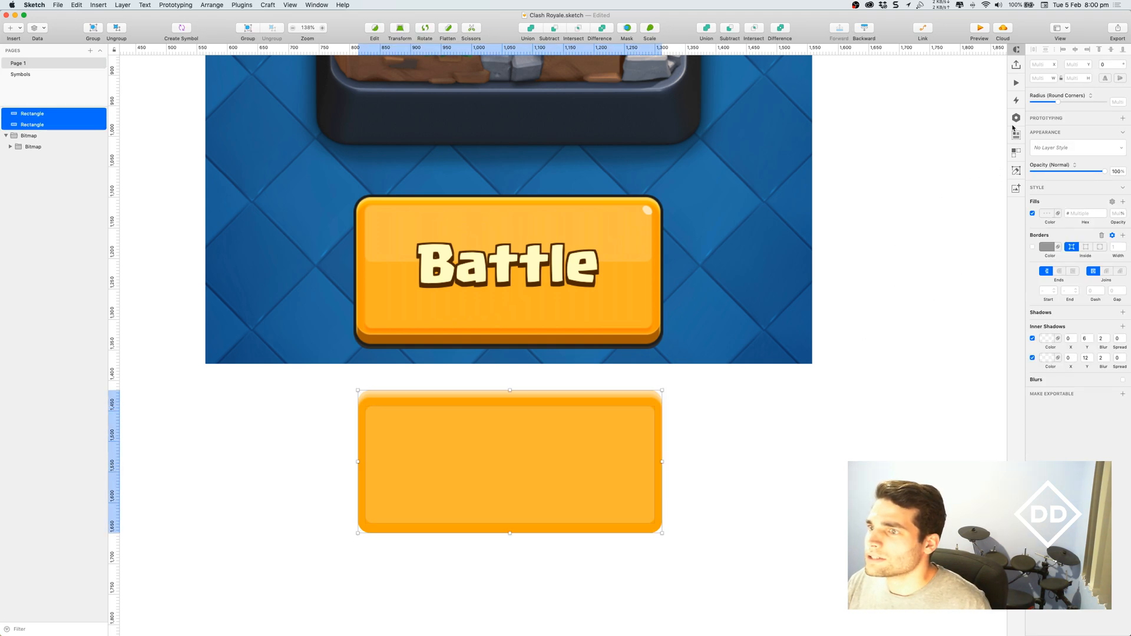
click(844, 386)
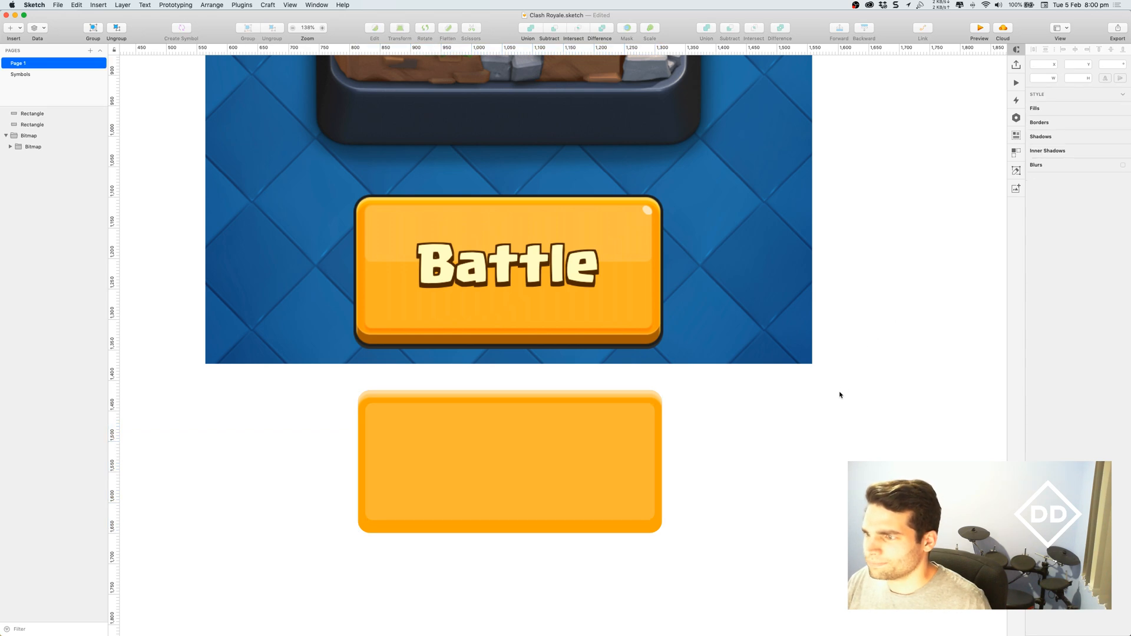
Step: Increase the inner rectangle's height evenly about its centre to 202 px
scroll(742, 419, left, 1)
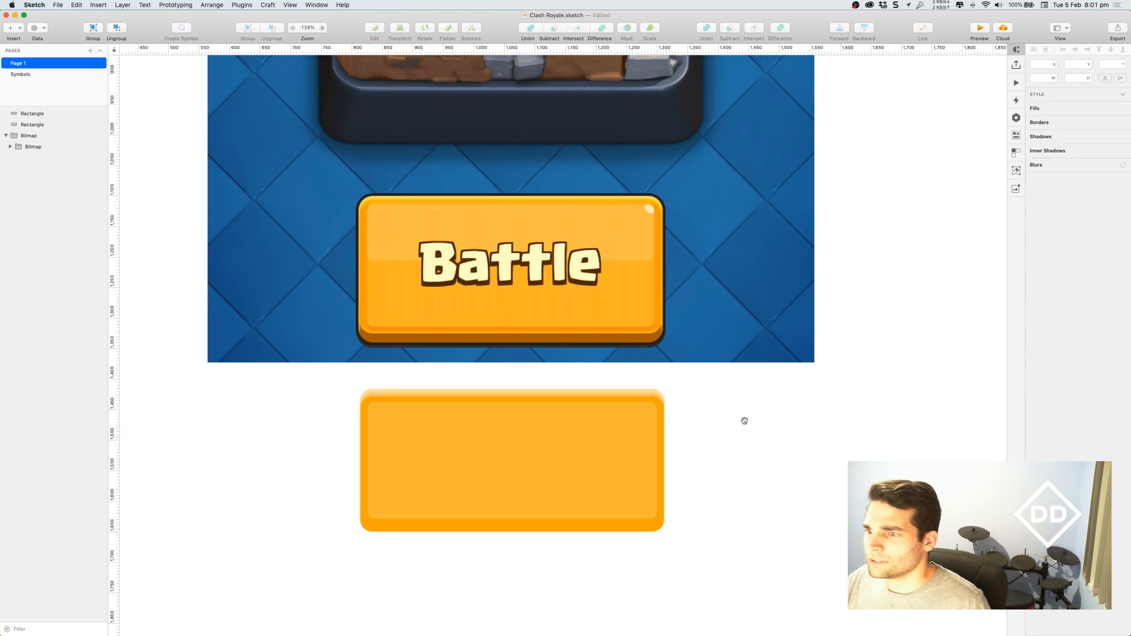
click(583, 485)
drag(513, 524, 512, 524)
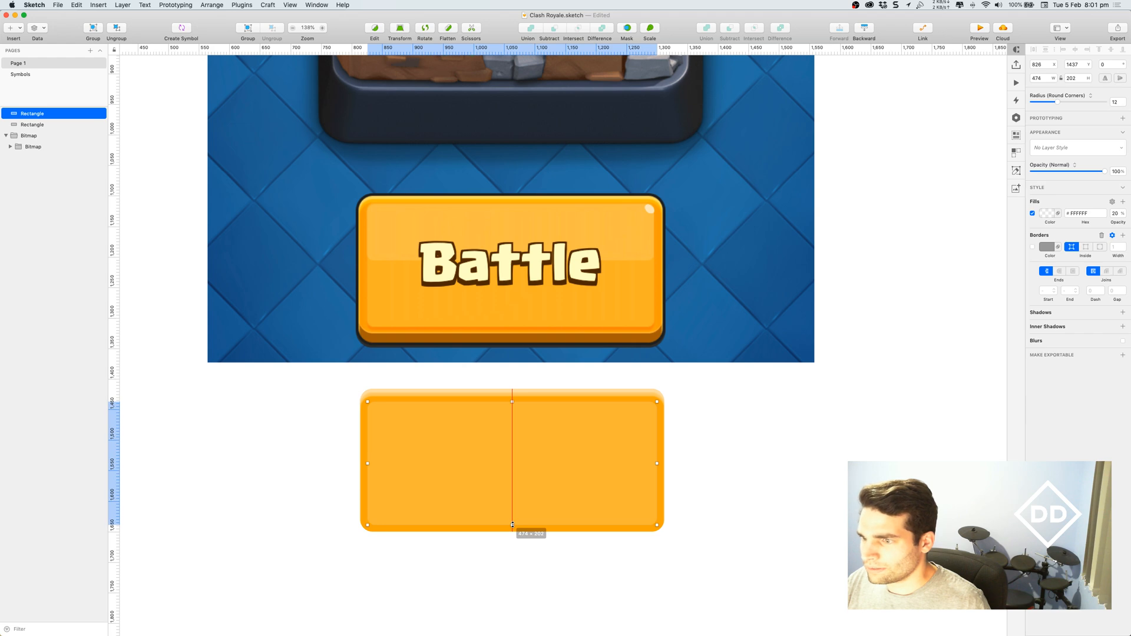
click(676, 492)
scroll(699, 459, down, 1)
scroll(699, 459, left, 1)
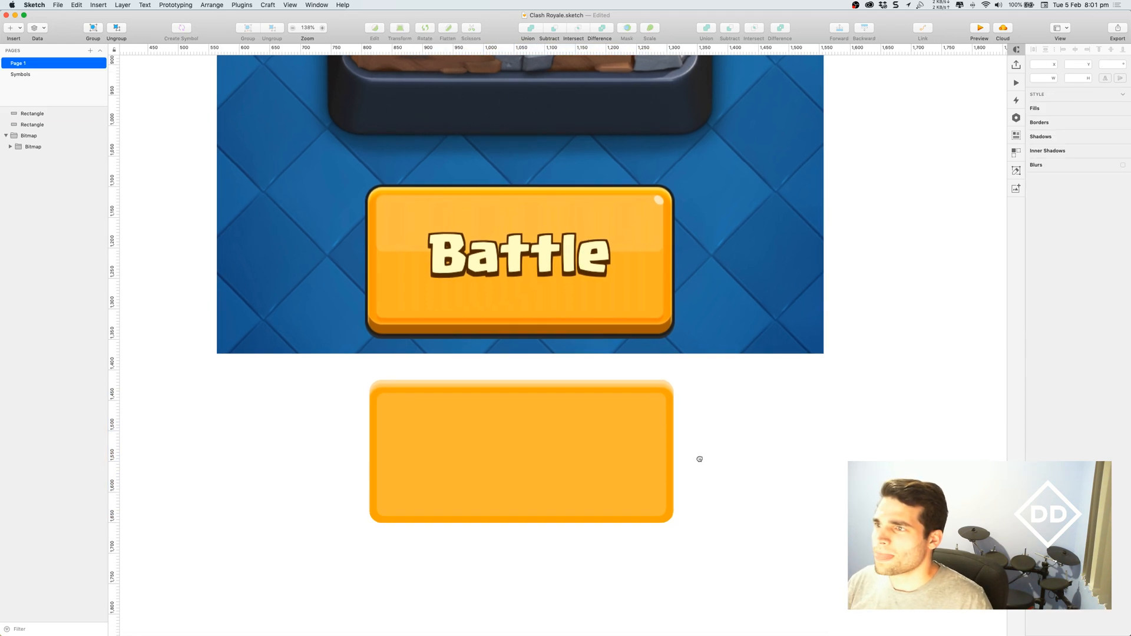
Step: Duplicate the inner rectangle and shorten the copy to about 96 px high so it covers only the upper half as a highlight
click(564, 462)
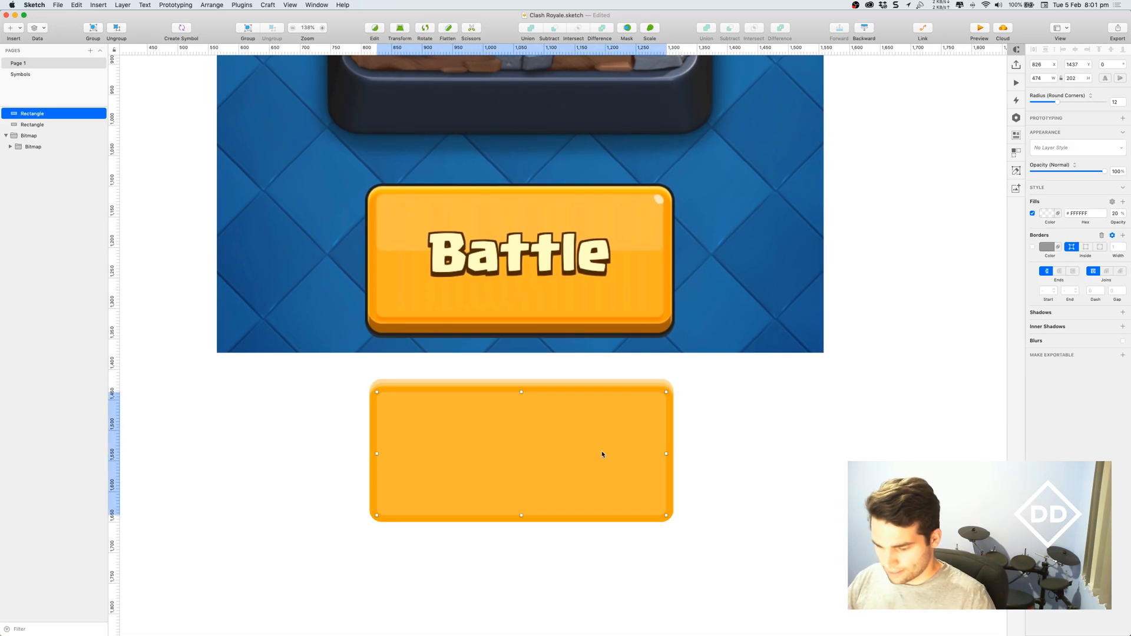
key(super+d)
drag(521, 515, 526, 446)
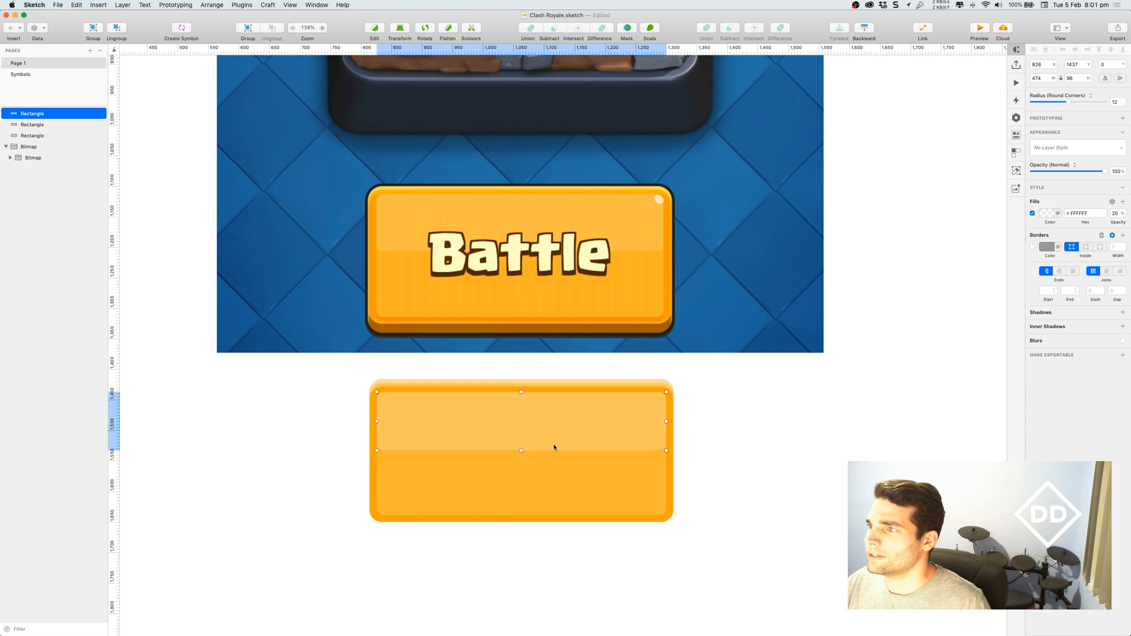
click(697, 461)
scroll(709, 452, left, 1)
scroll(710, 455, left, 1)
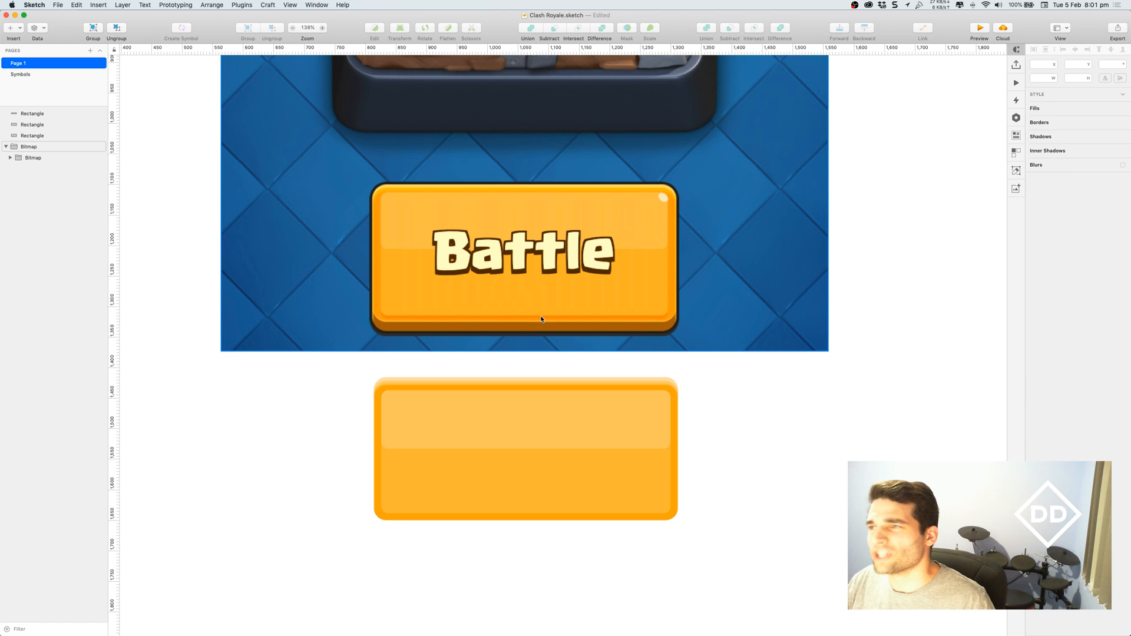
Step: Add a shadow to the full-height inner rectangle with a Y offset of 5
click(634, 487)
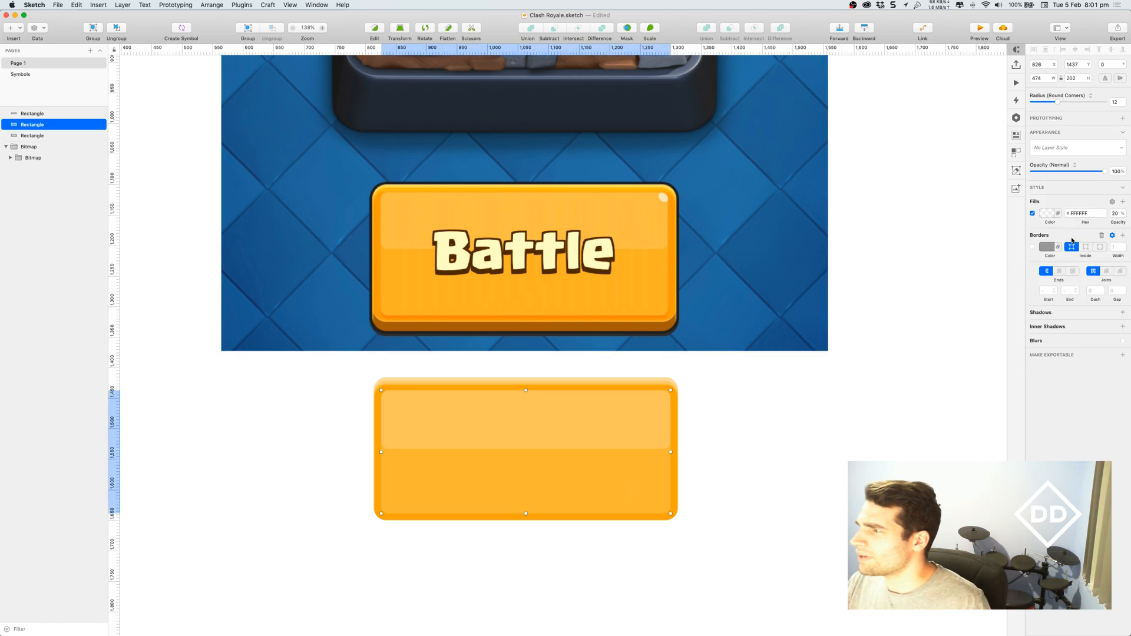
click(1122, 313)
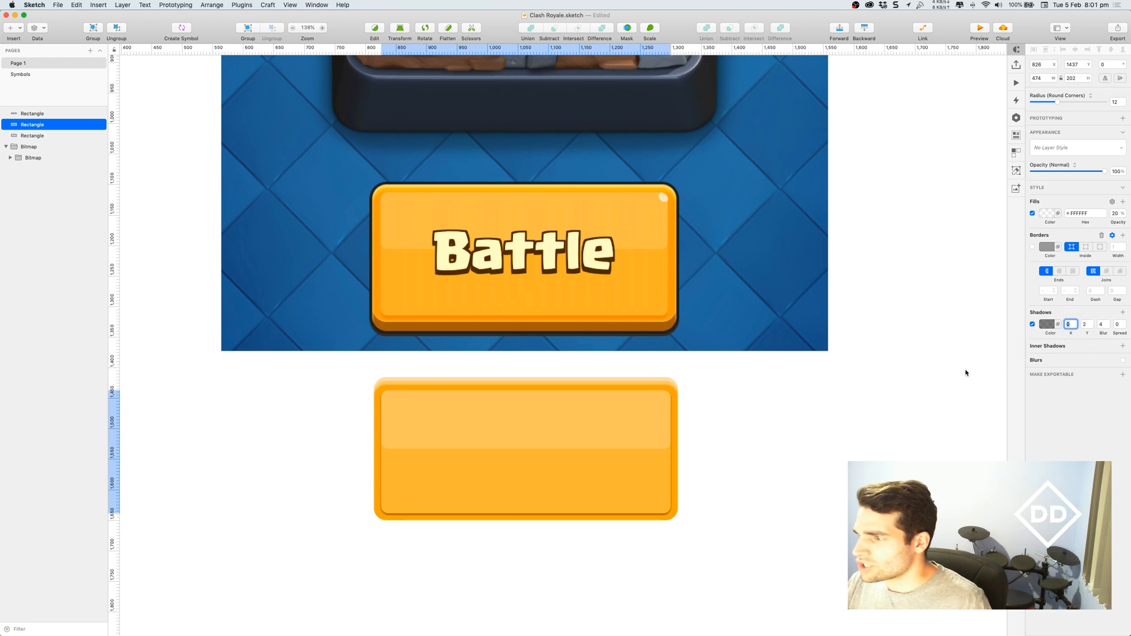
click(1087, 324)
key(Up)
key(Up)
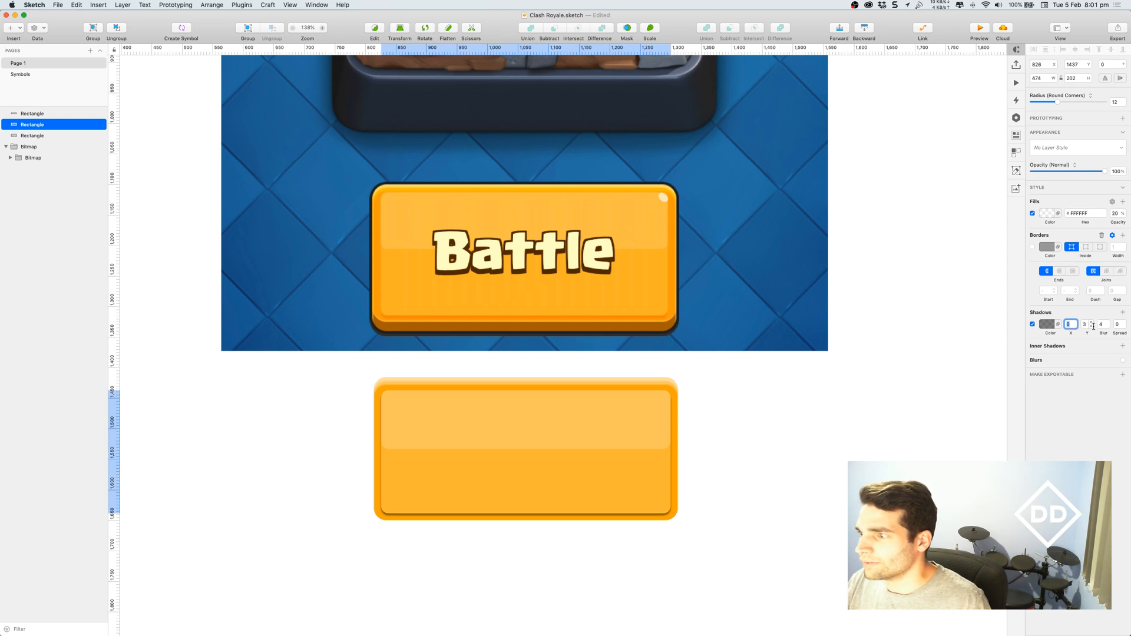
click(1091, 321)
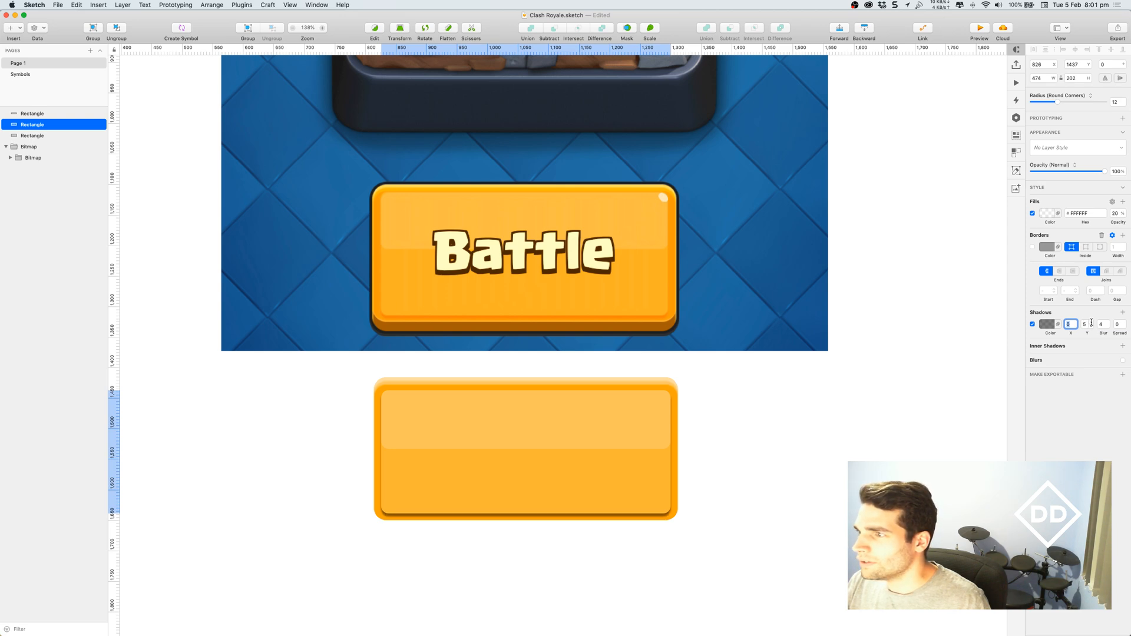
Step: Change the shadow's colour to white FFFFFF and set its blending mode to Overlay
click(1046, 324)
drag(1045, 374, 1020, 342)
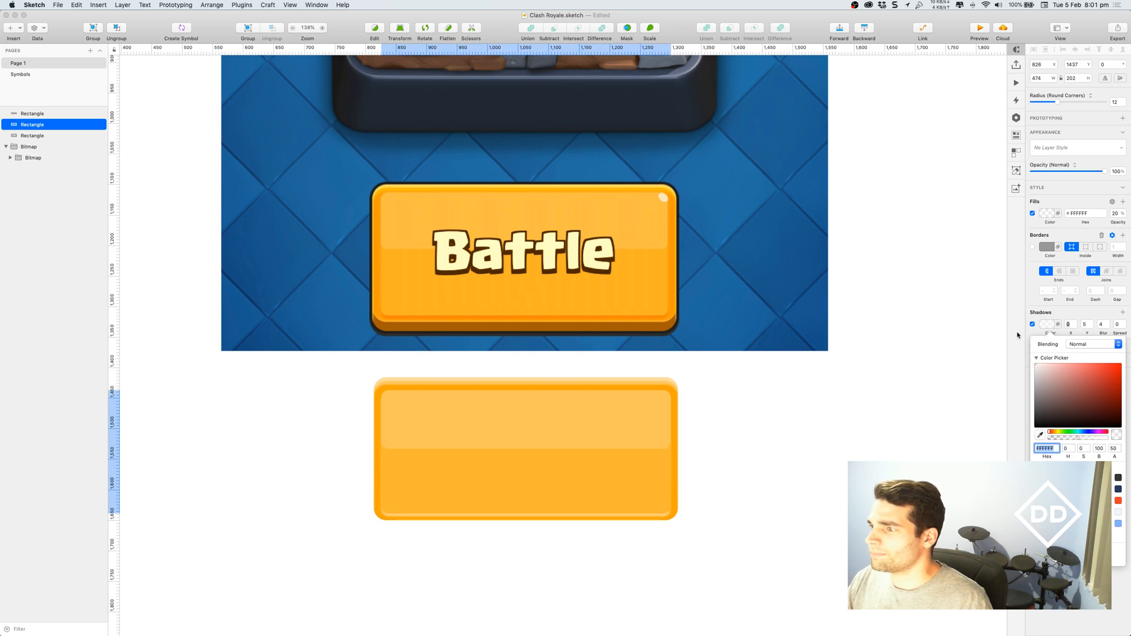
click(1067, 324)
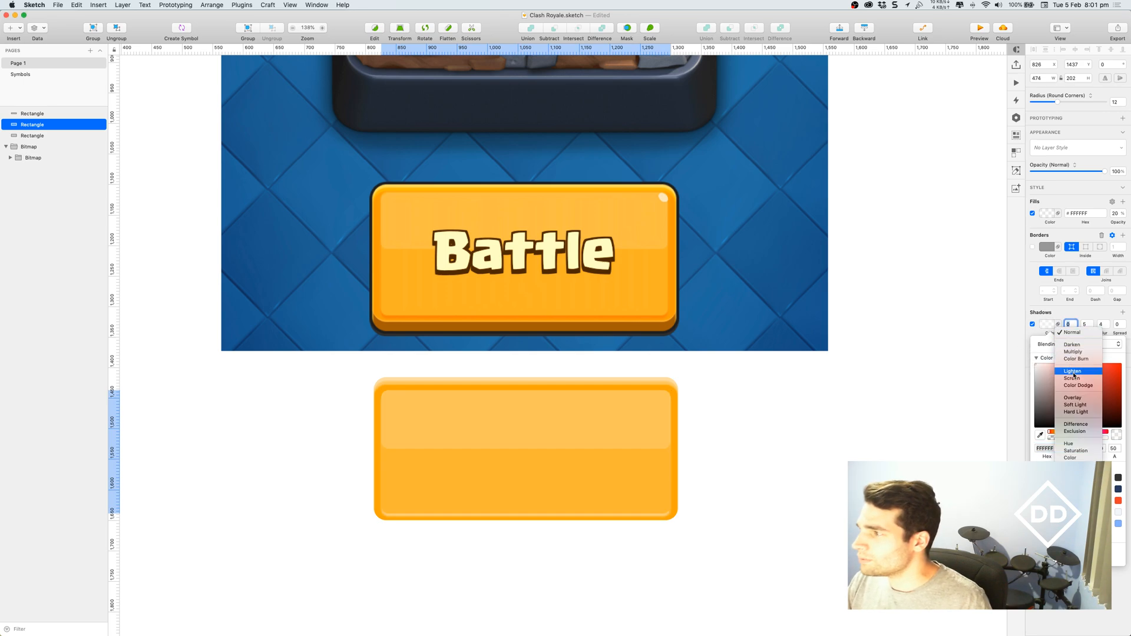
click(1073, 398)
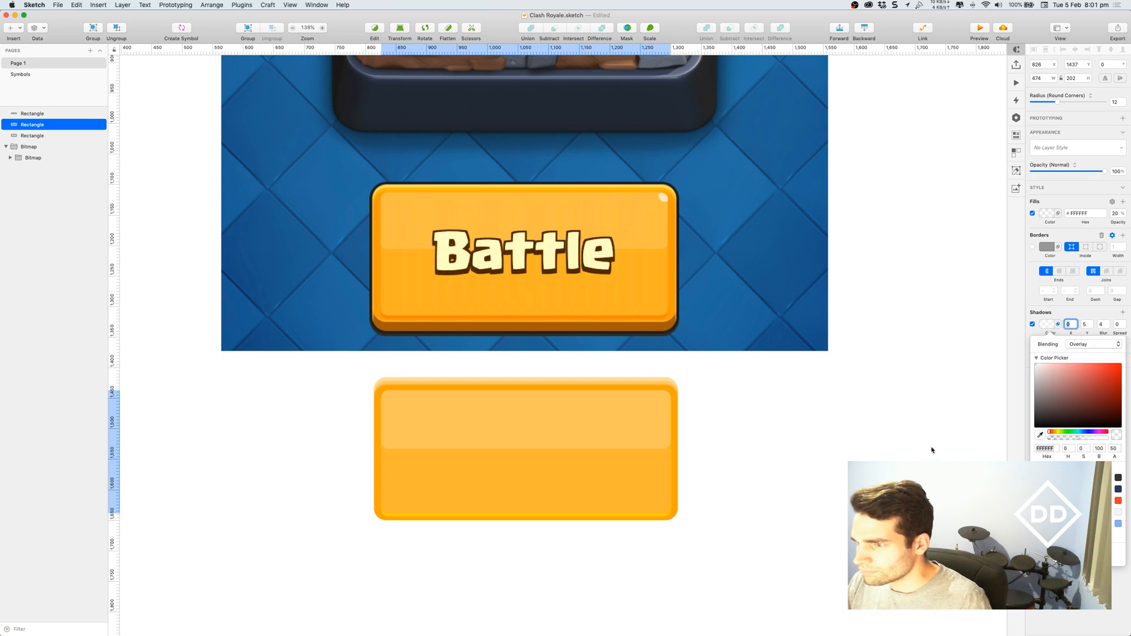
Step: Set the Overlay shadow's colour to black 000000
click(1045, 449)
text(000000)
key(Return)
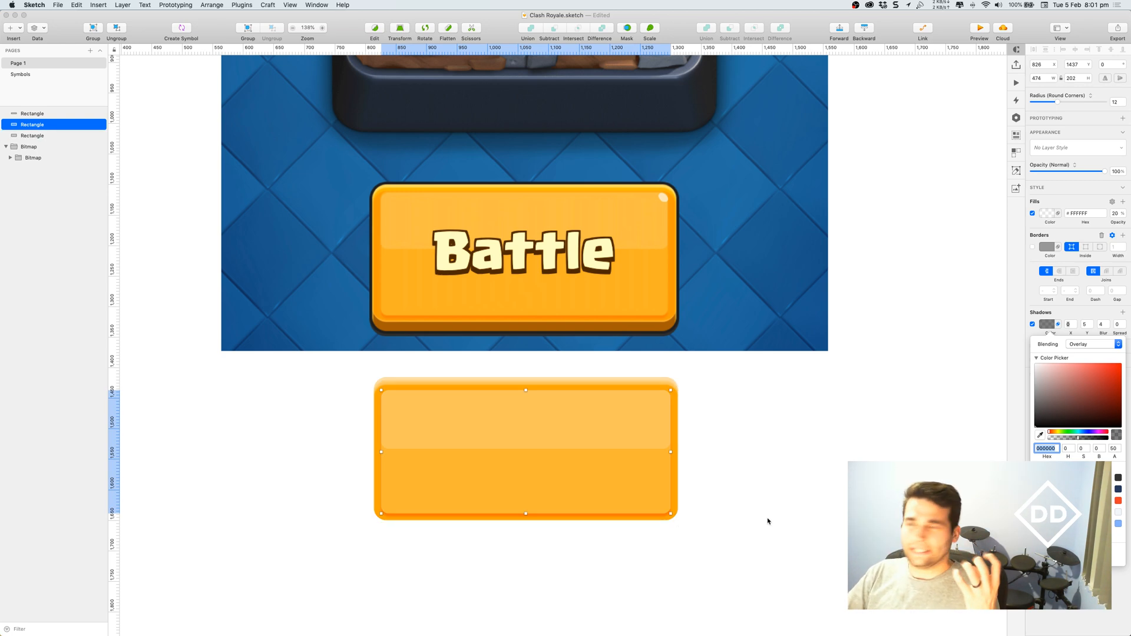
click(837, 421)
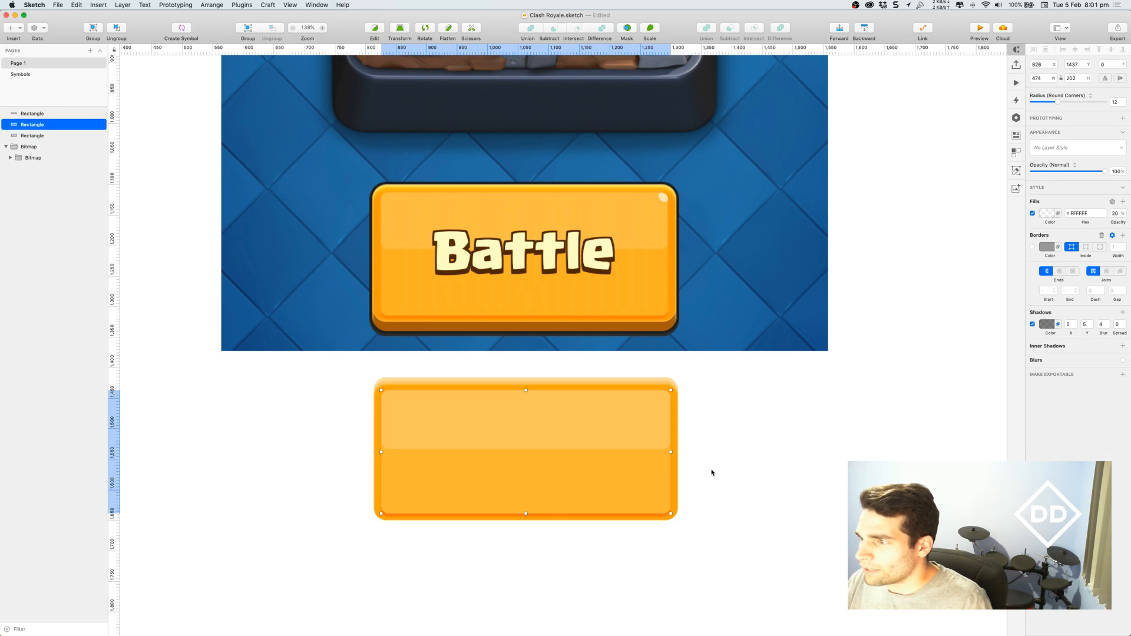
Step: Lower the shadow colour's opacity to 20% and set its blur to 7
click(1047, 324)
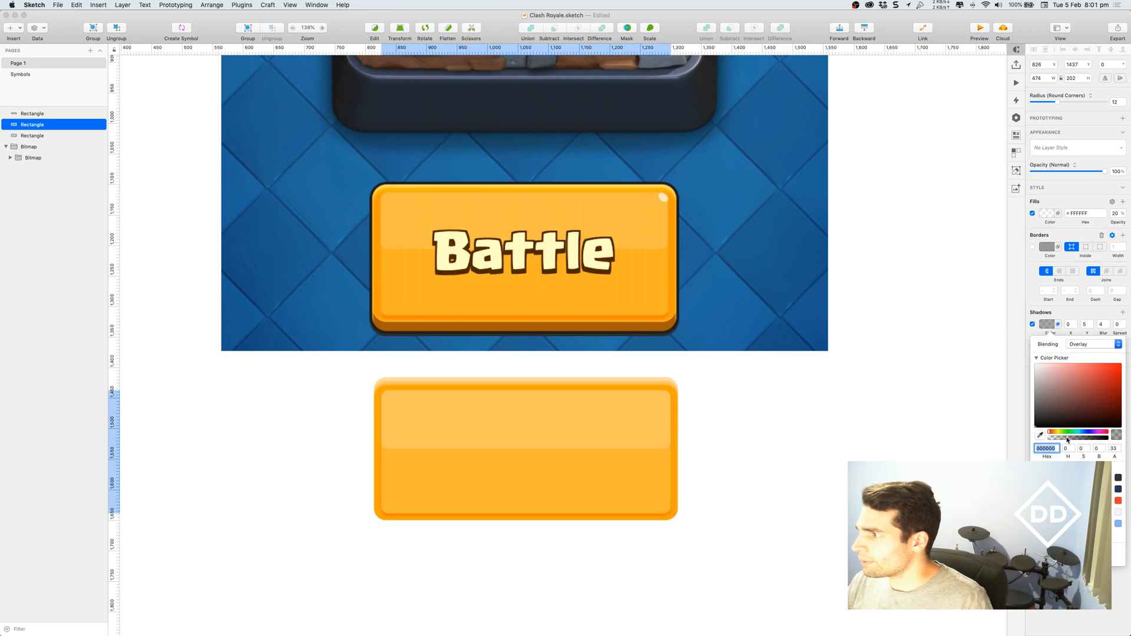
drag(1067, 439, 1059, 440)
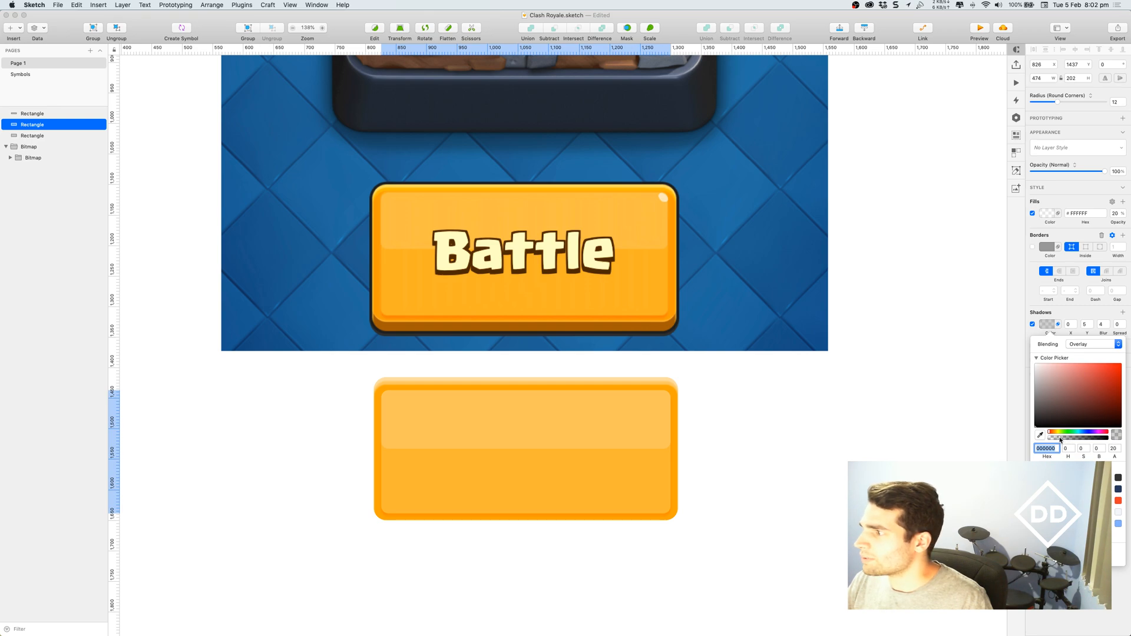
click(1107, 323)
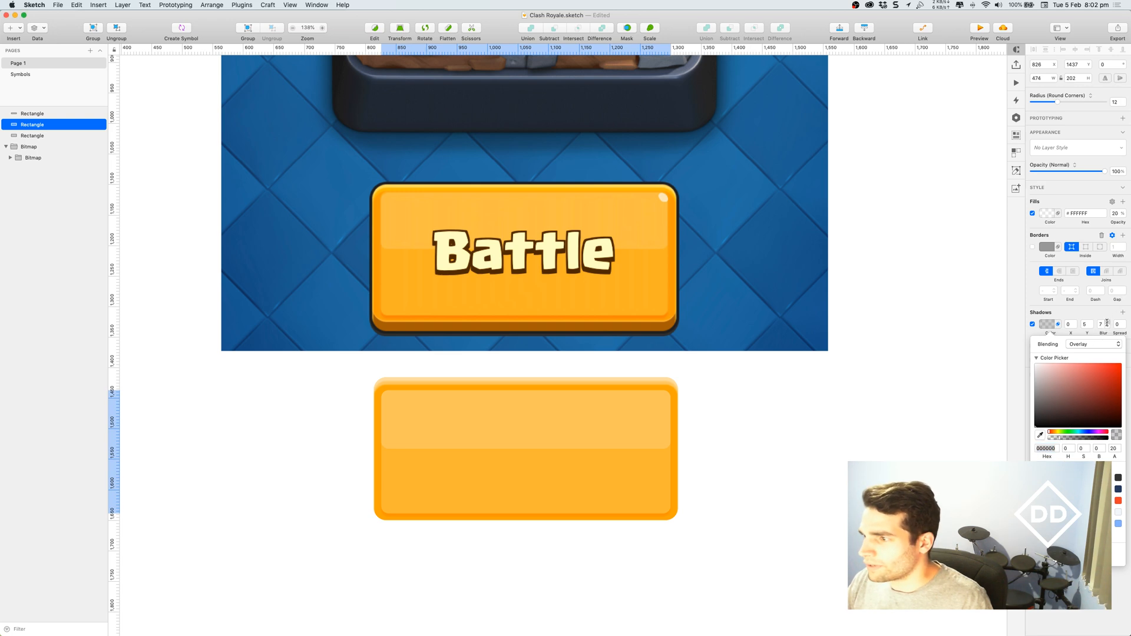
click(938, 396)
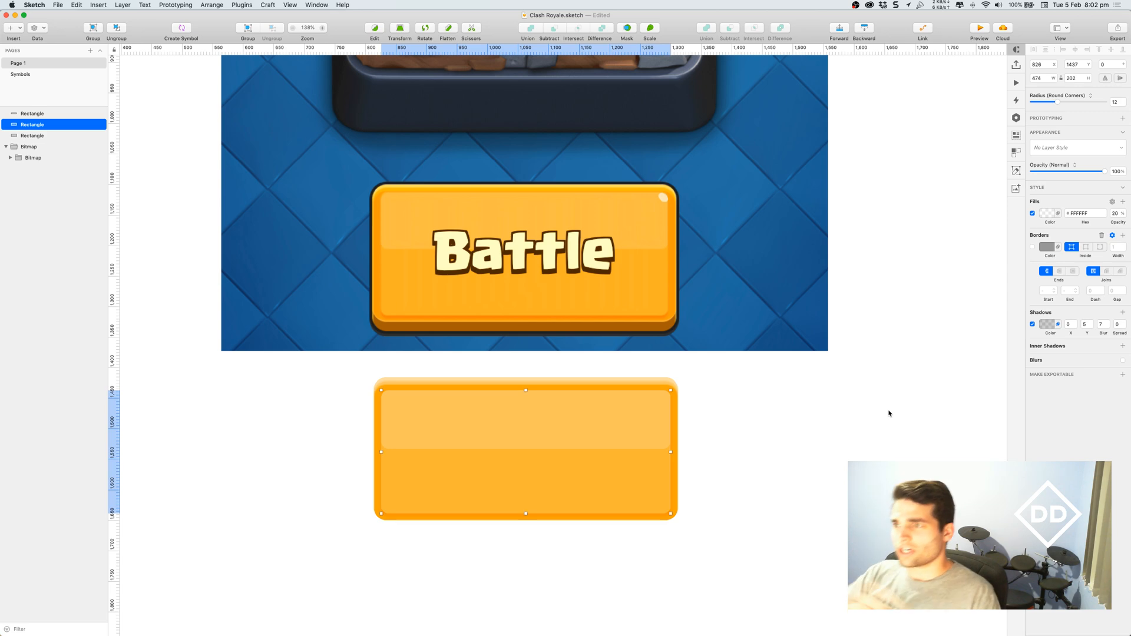
click(888, 413)
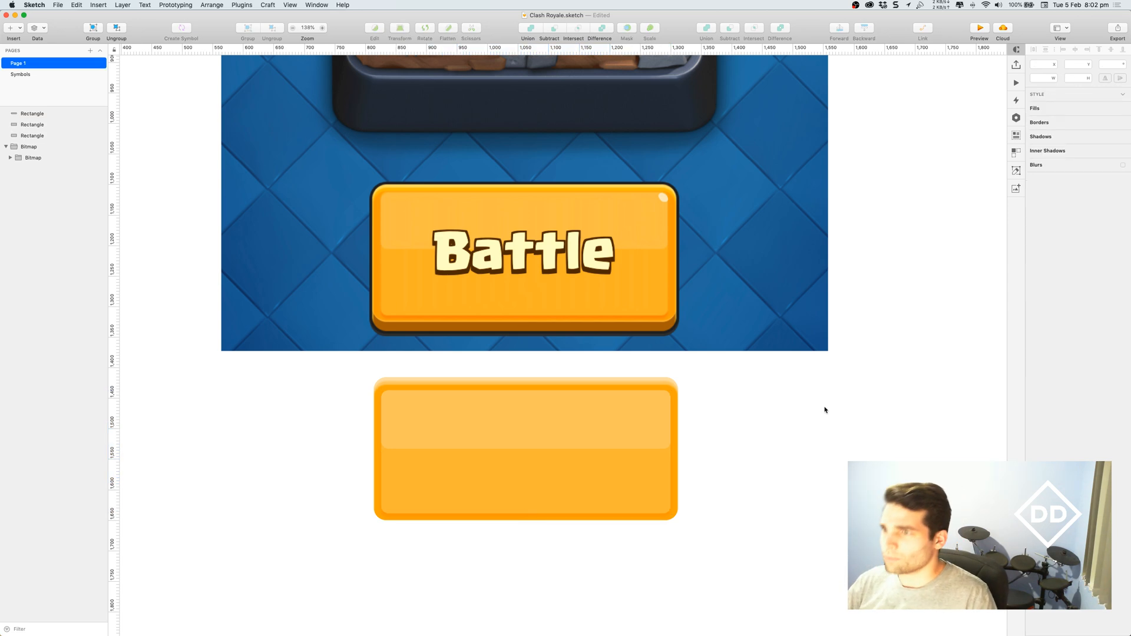
Step: Extend the orange base rectangle downward to a height of 238
click(527, 524)
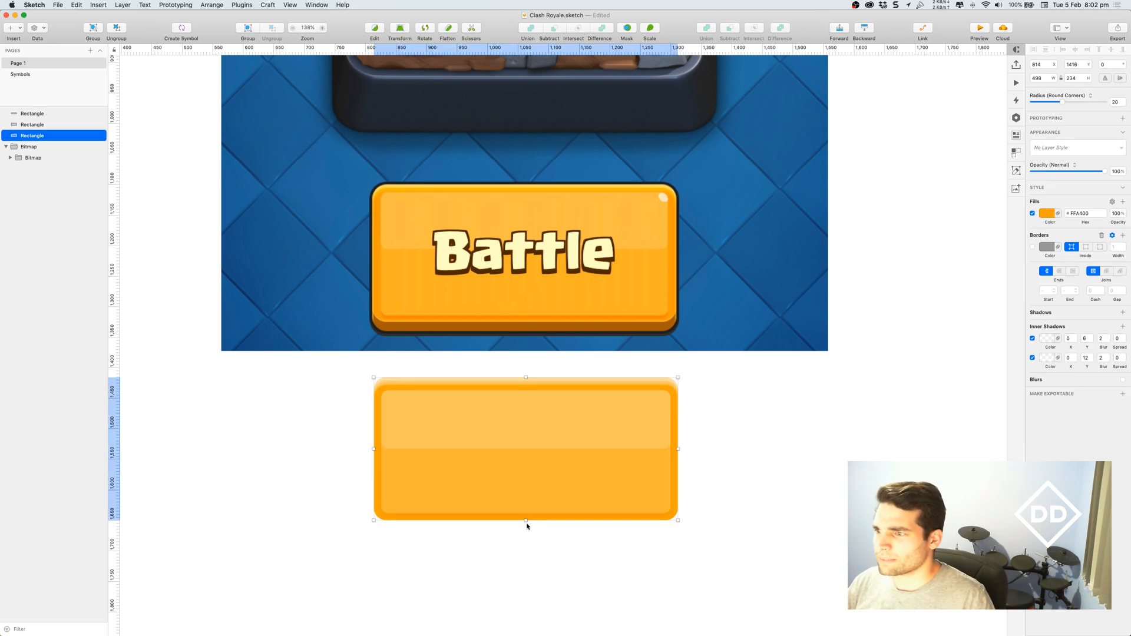
drag(525, 520, 526, 524)
click(639, 560)
scroll(752, 470, down, 1)
scroll(752, 470, down, 1)
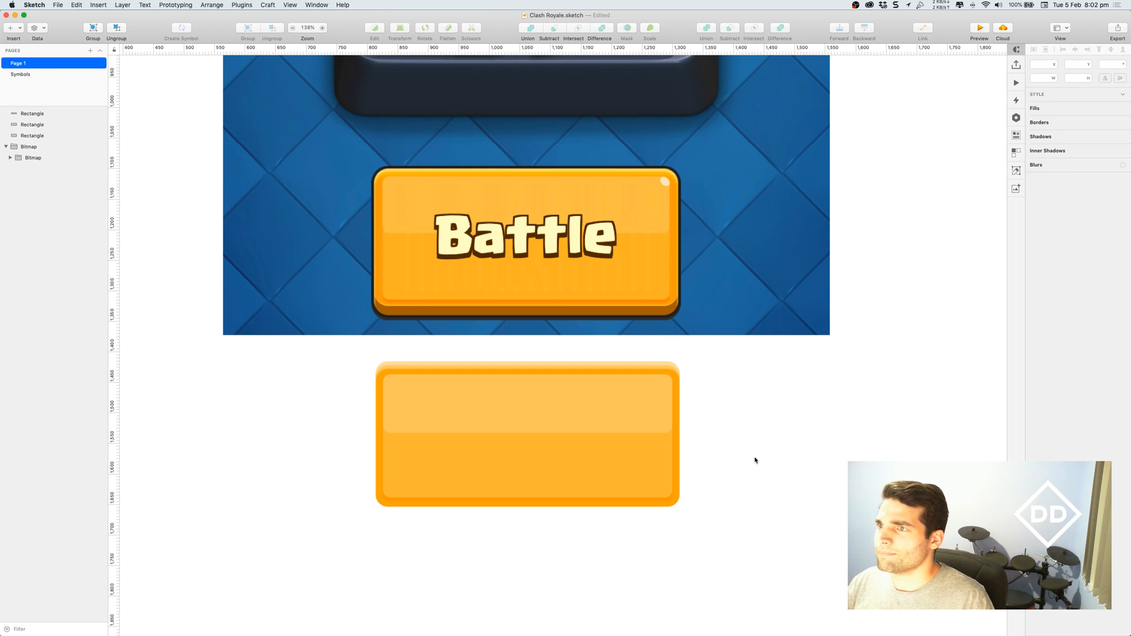
scroll(677, 303, down, 1)
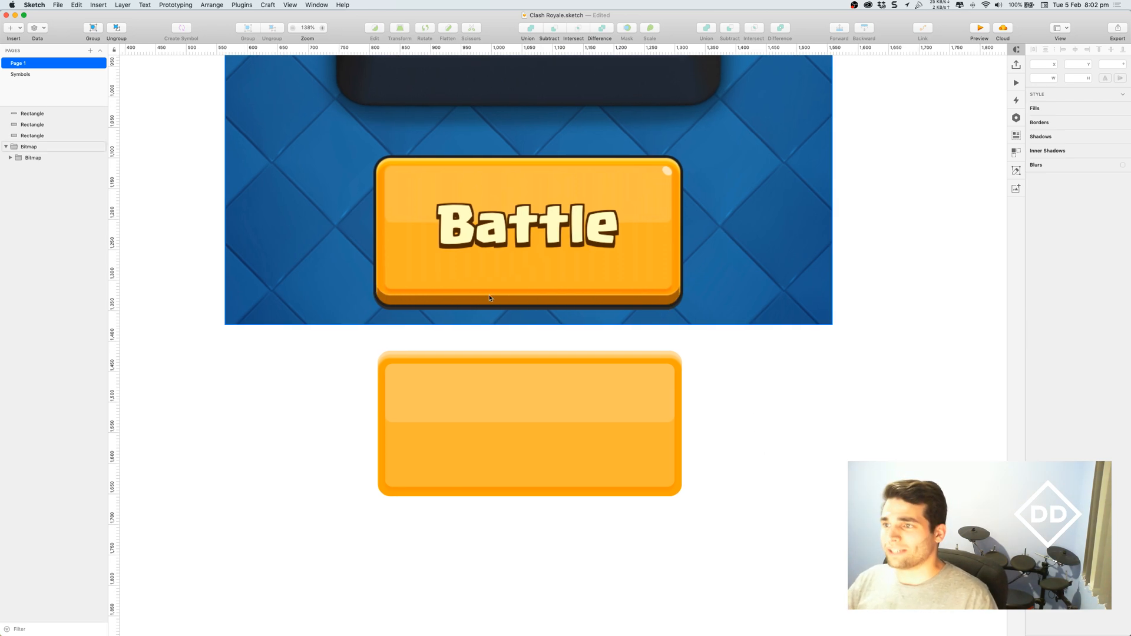
Step: Add a shadow to the orange base rectangle with a Y offset of 17 and a blur of 0
click(677, 492)
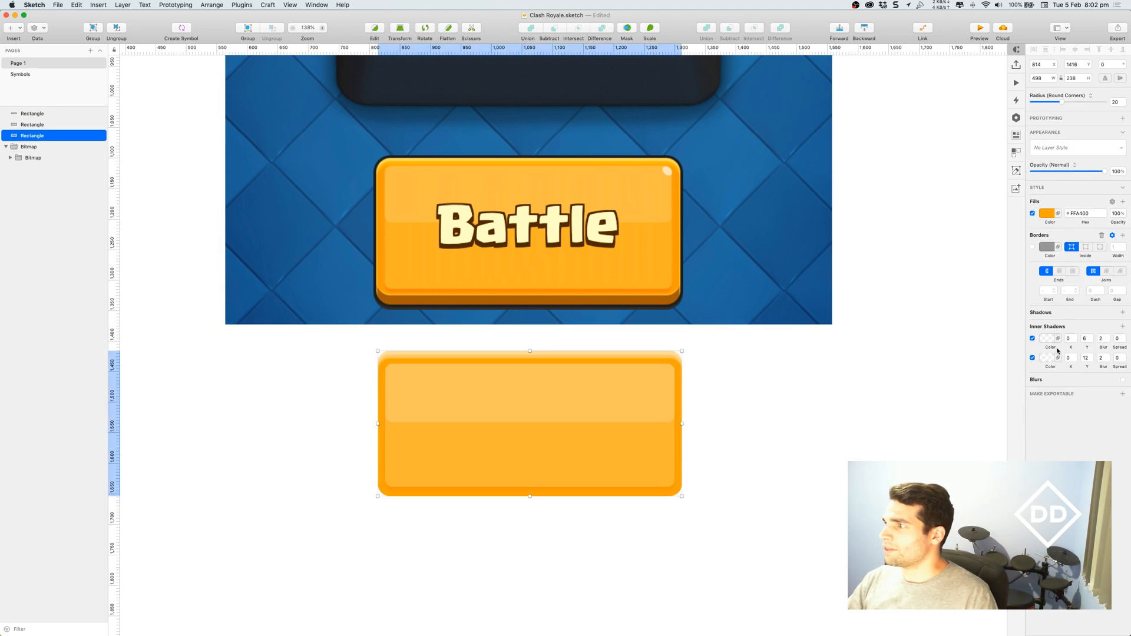
click(1123, 312)
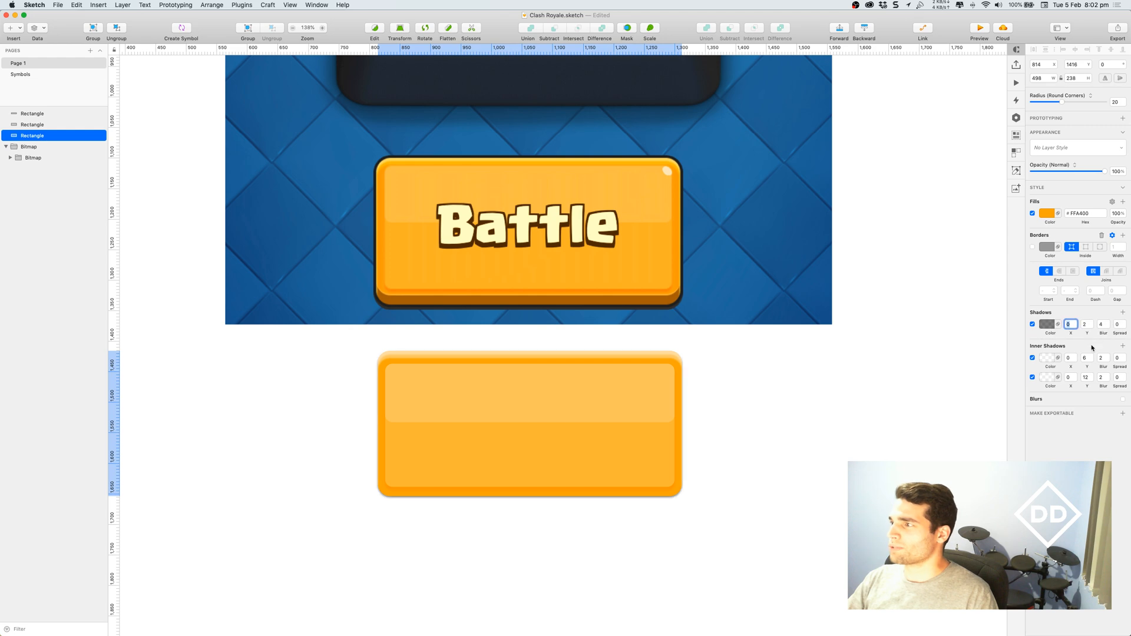
click(1091, 322)
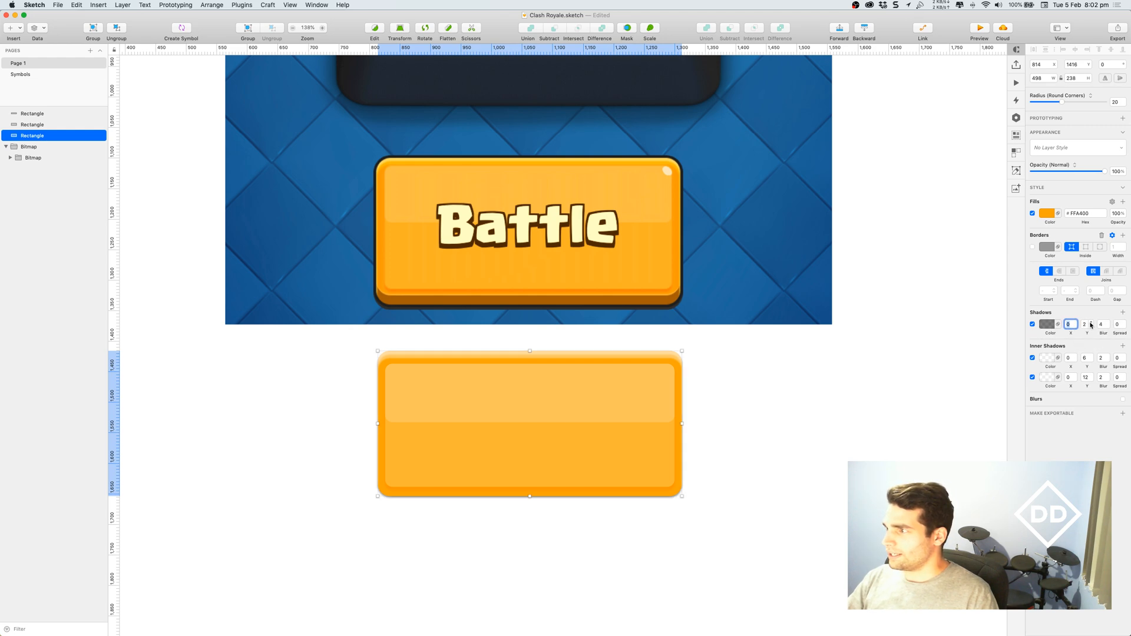
click(1090, 323)
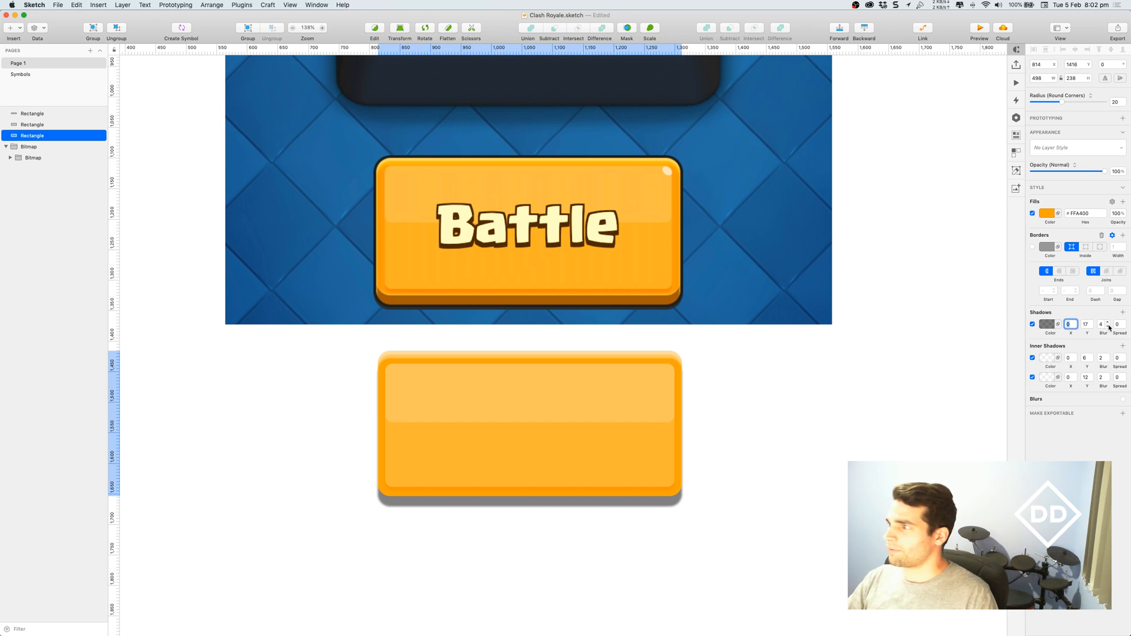
click(1098, 326)
text(1)
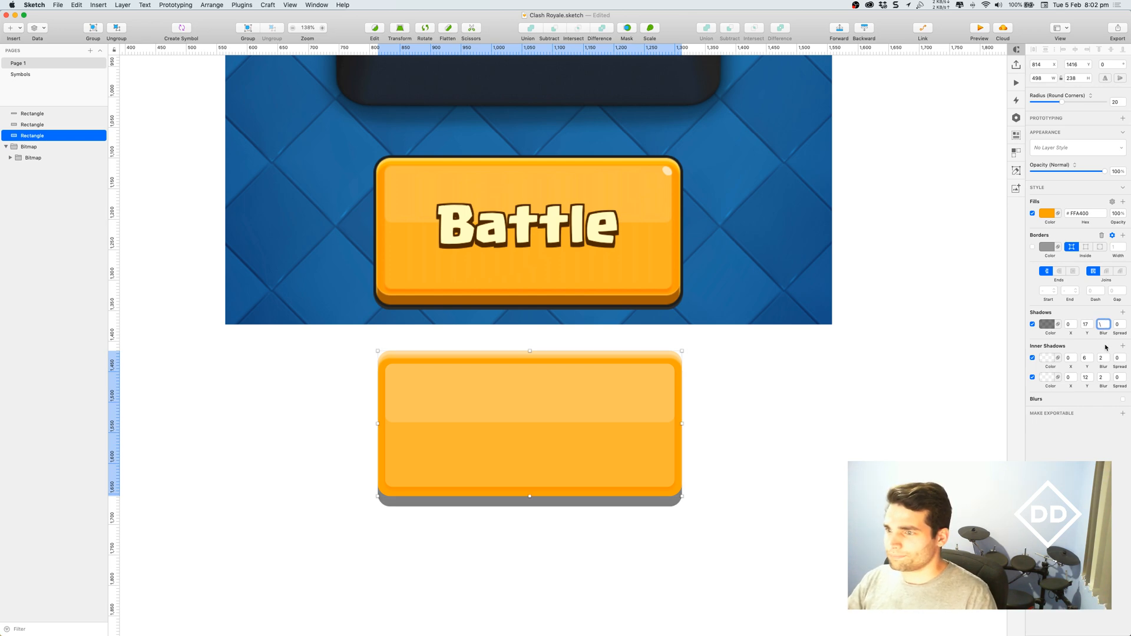
Step: Sample the base rectangle's orange fill as the colour of its shadow
click(1047, 324)
click(1039, 435)
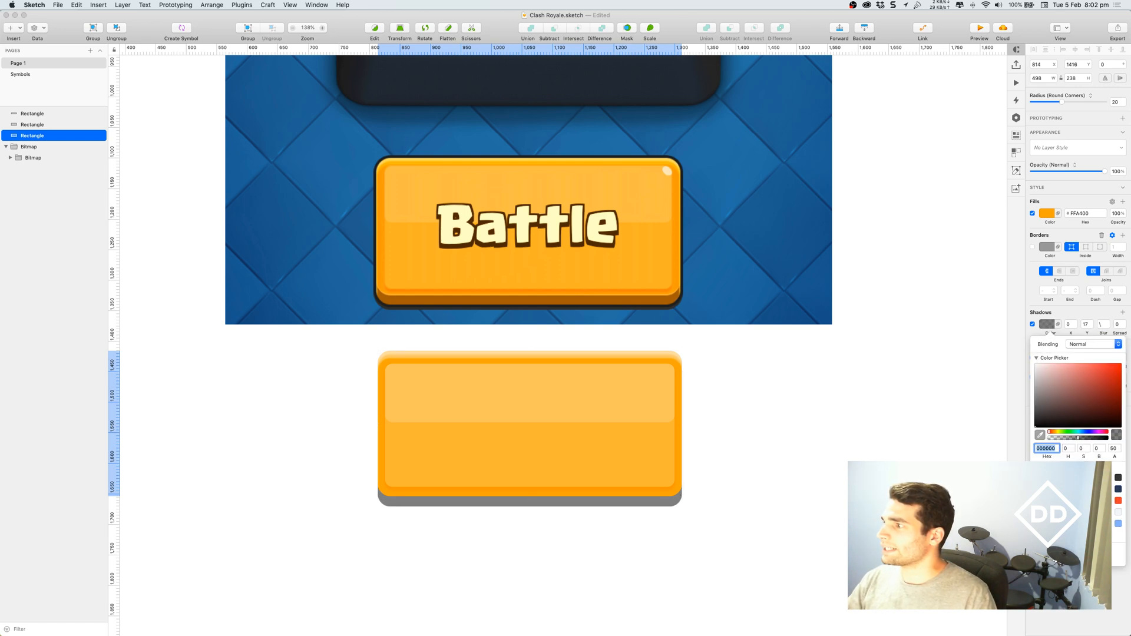
click(1044, 213)
click(905, 413)
click(906, 413)
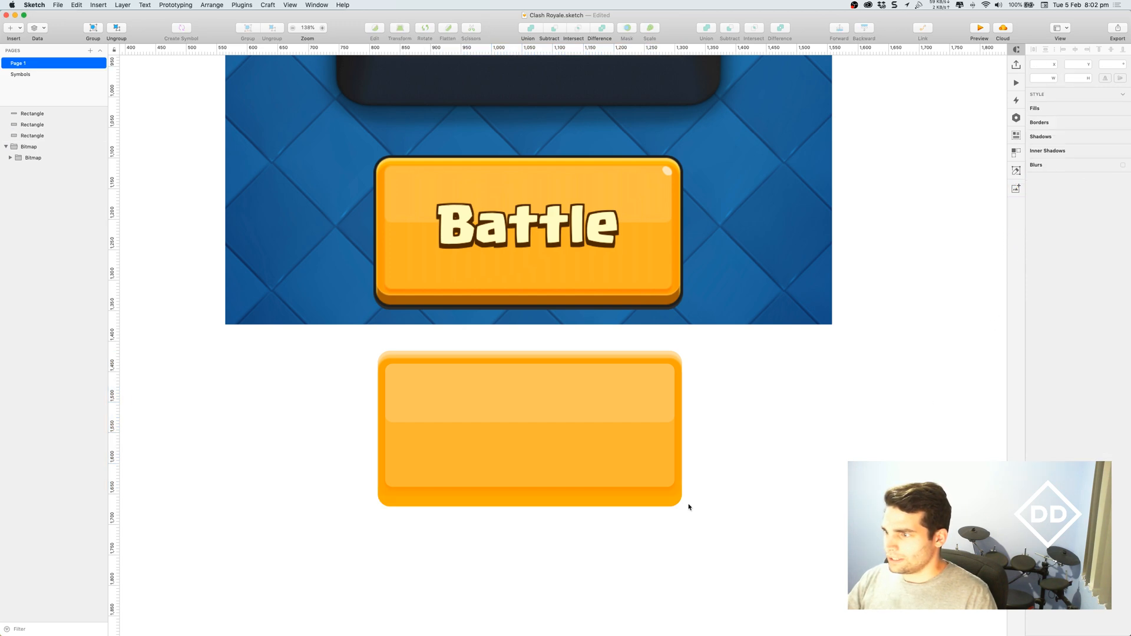
Step: Add a second, black shadow to the base rectangle with a Y offset of 17 and a blur of 0
click(649, 499)
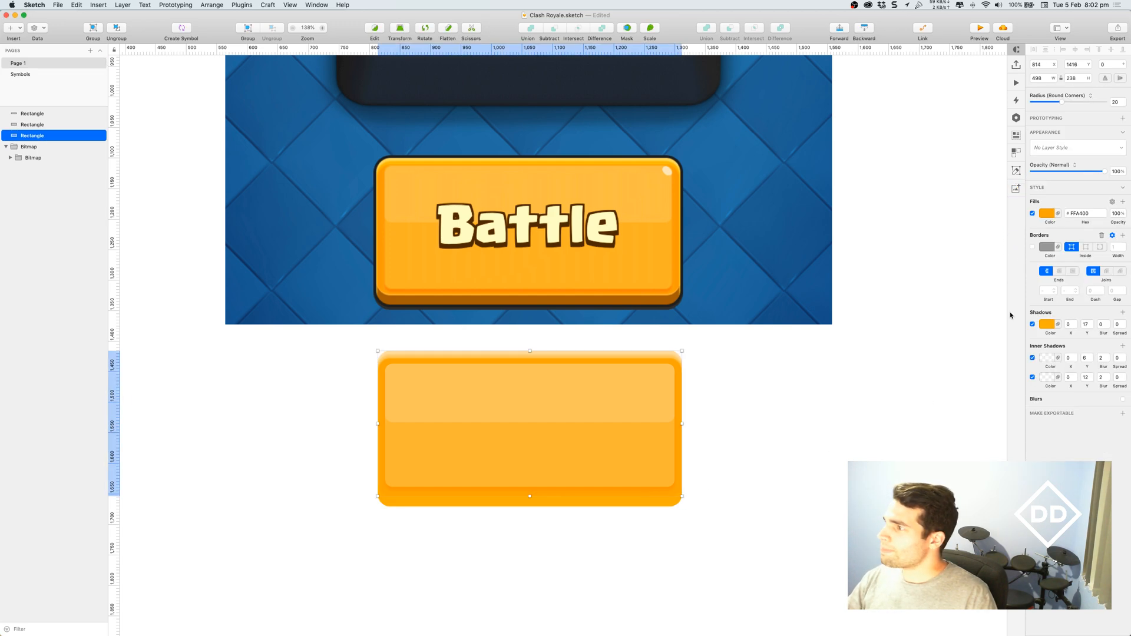
click(1122, 313)
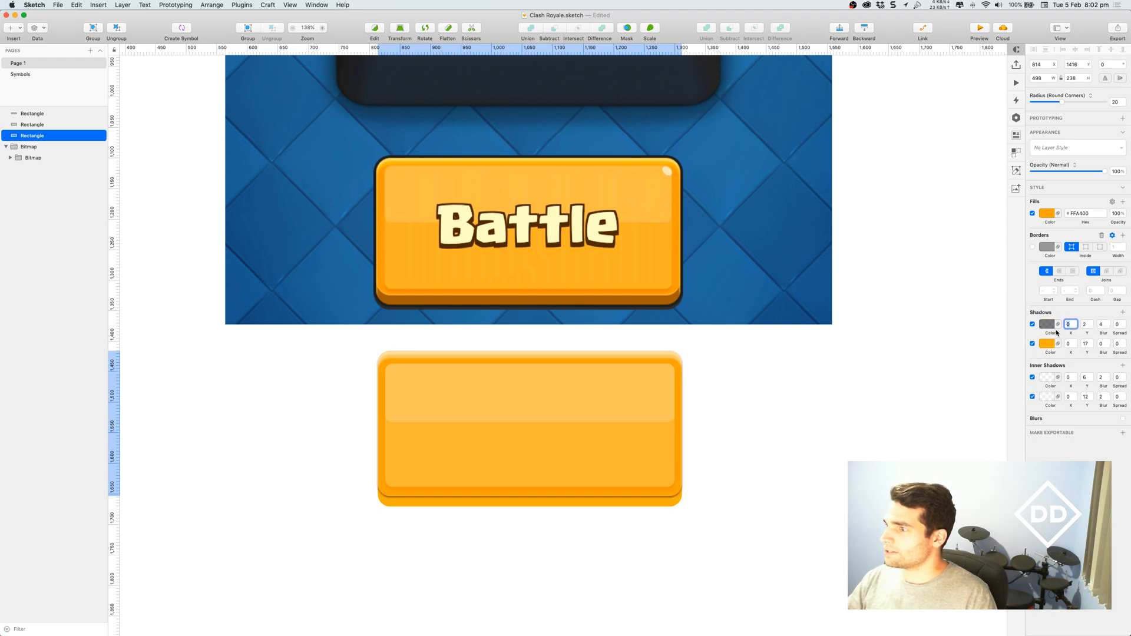
click(1089, 324)
key(Up)
key(Up)
key(Up)
key(Up)
key(Up)
key(Up)
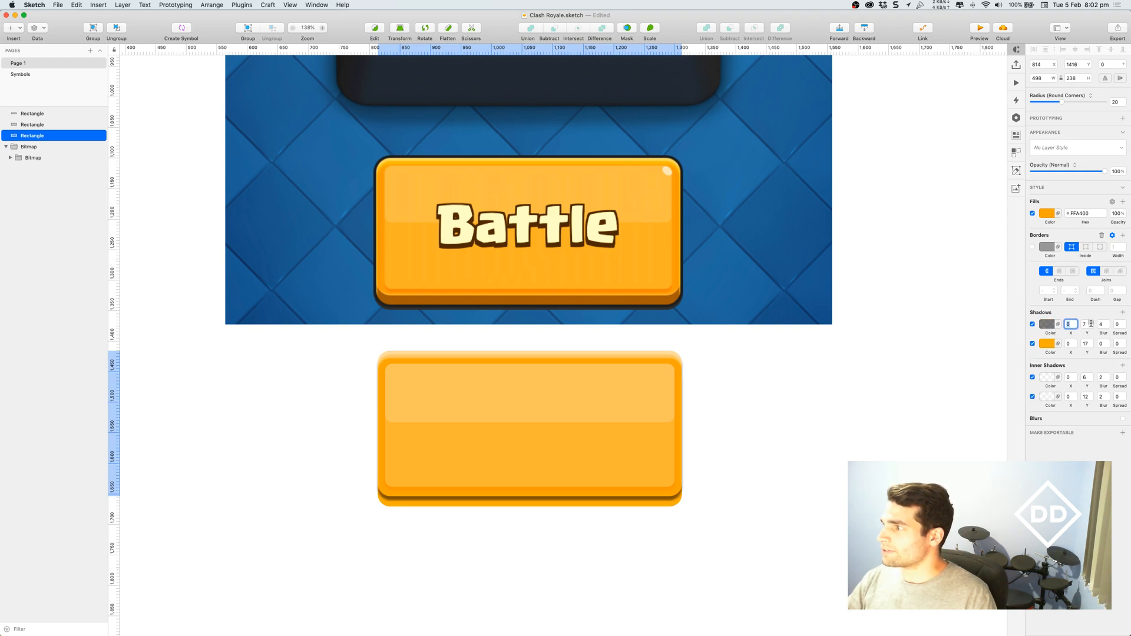
text(17)
key(Tab)
text(0)
key(Tab)
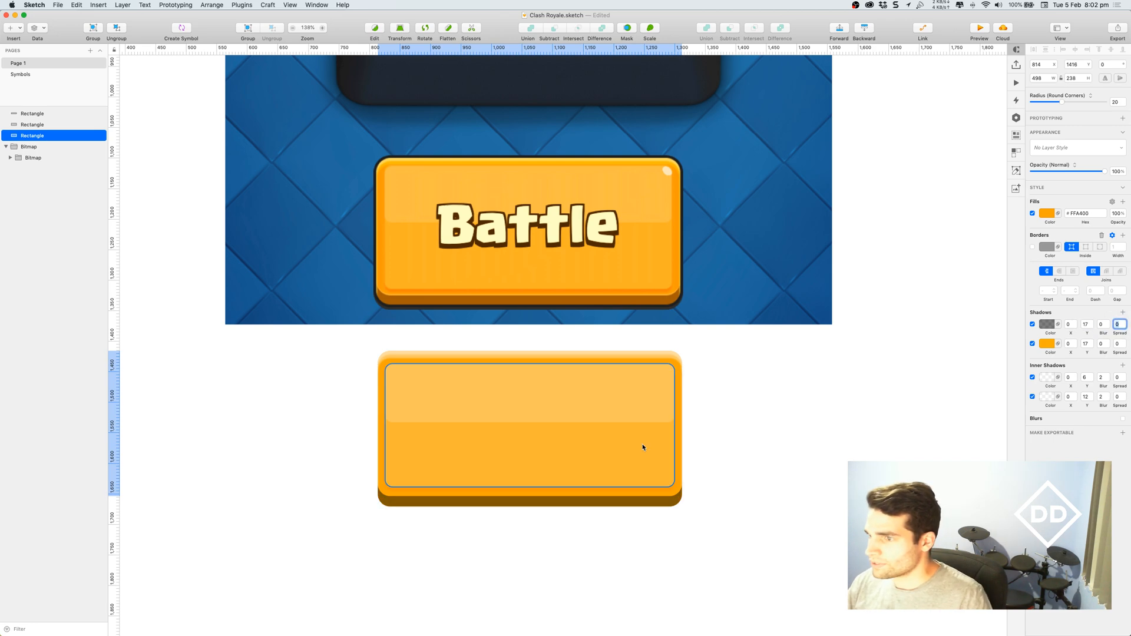
Step: Lower the black shadow's opacity to 30%, trying the Multiply blending mode and restoring Normal
click(1052, 326)
drag(1078, 438, 1057, 437)
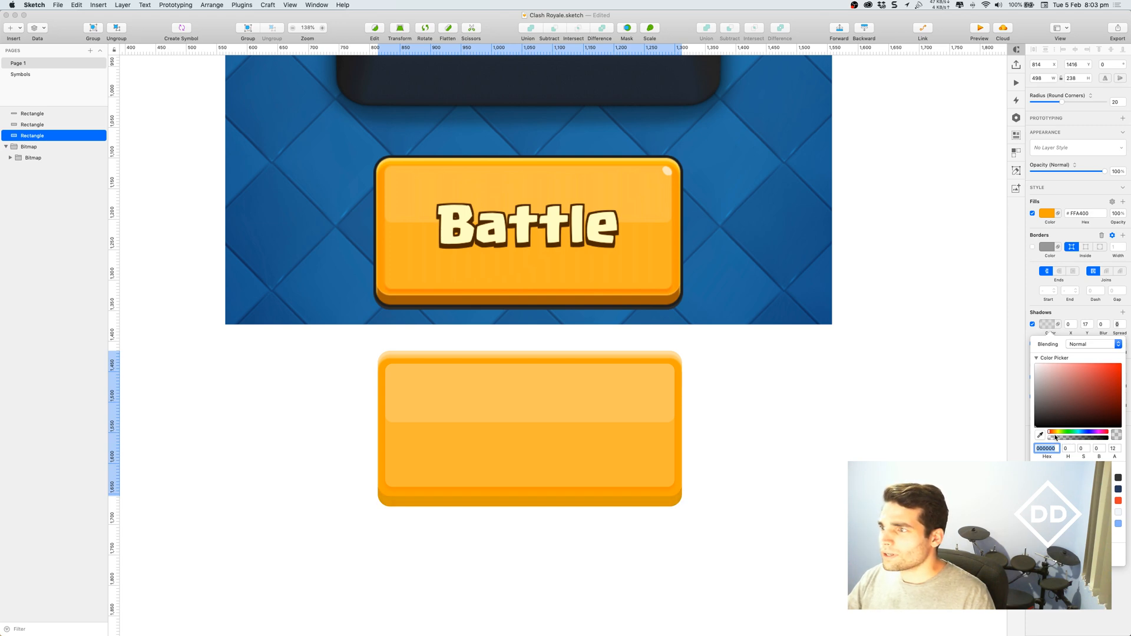
drag(1053, 436, 1063, 437)
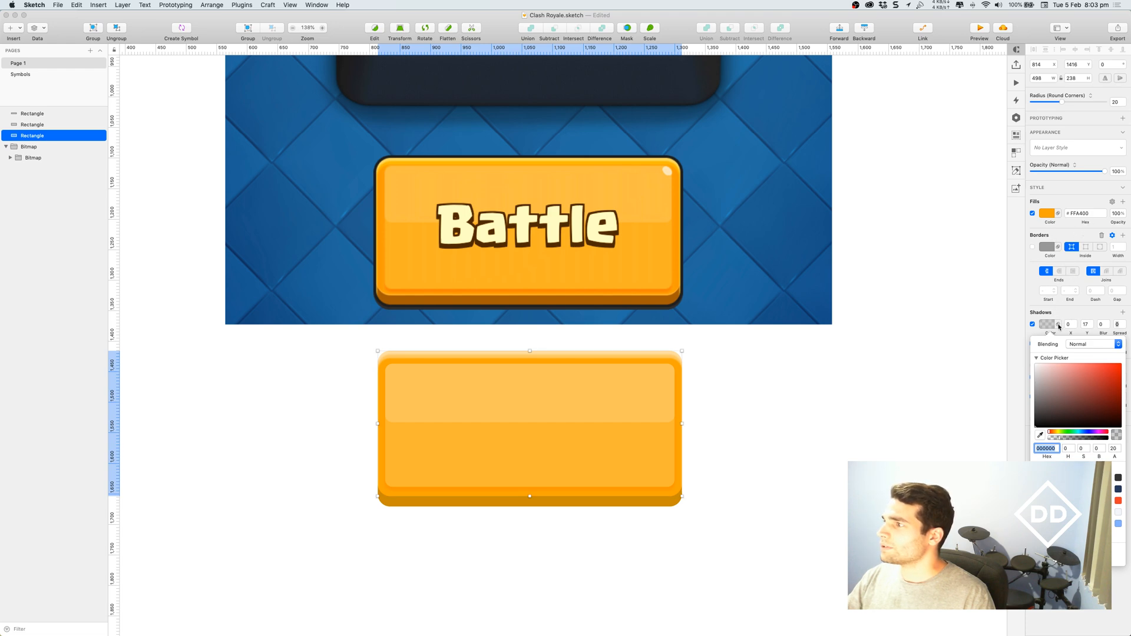
click(1076, 344)
click(1069, 352)
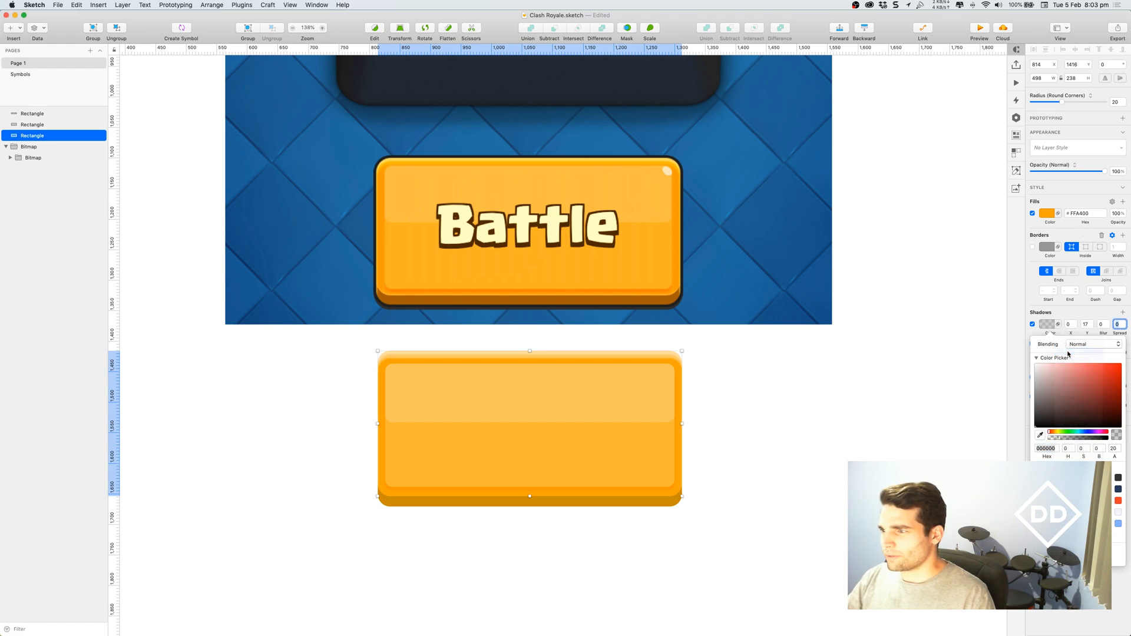
drag(1061, 439, 1067, 440)
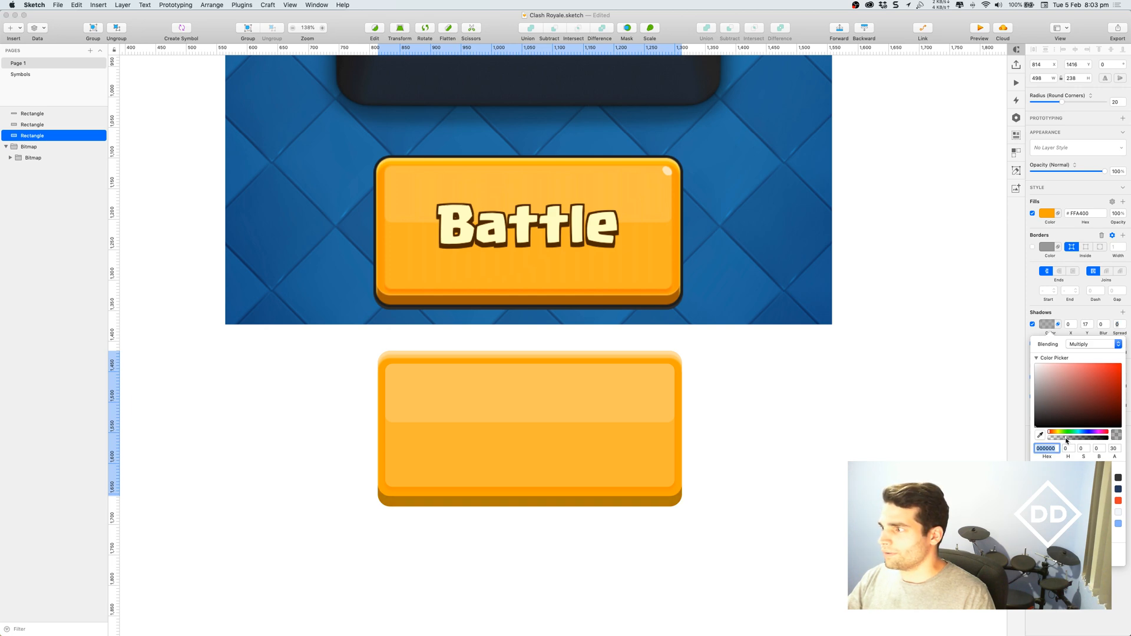
click(1077, 344)
click(1064, 332)
click(918, 423)
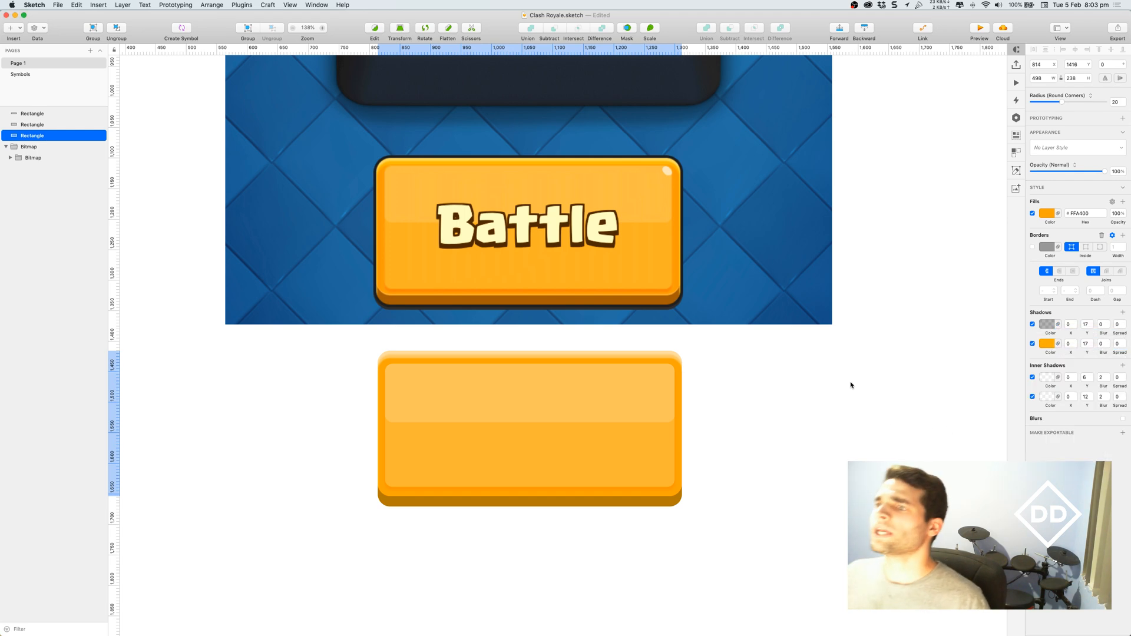
Step: Add a third inner shadow to the base rectangle with a Y offset of -3
click(804, 412)
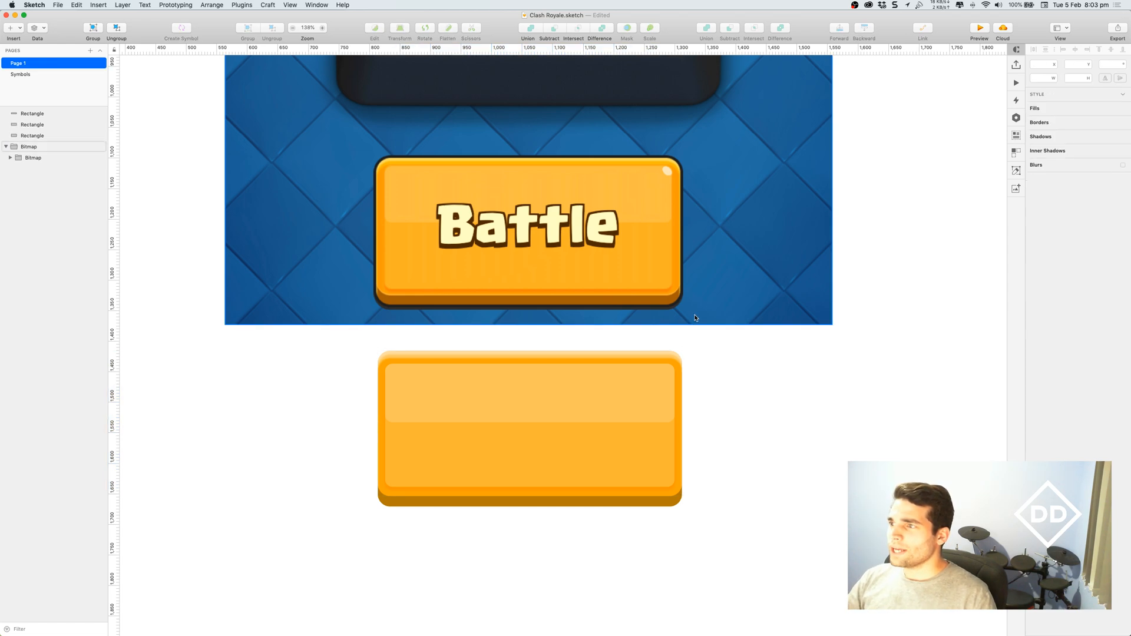
scroll(608, 293, up, 10)
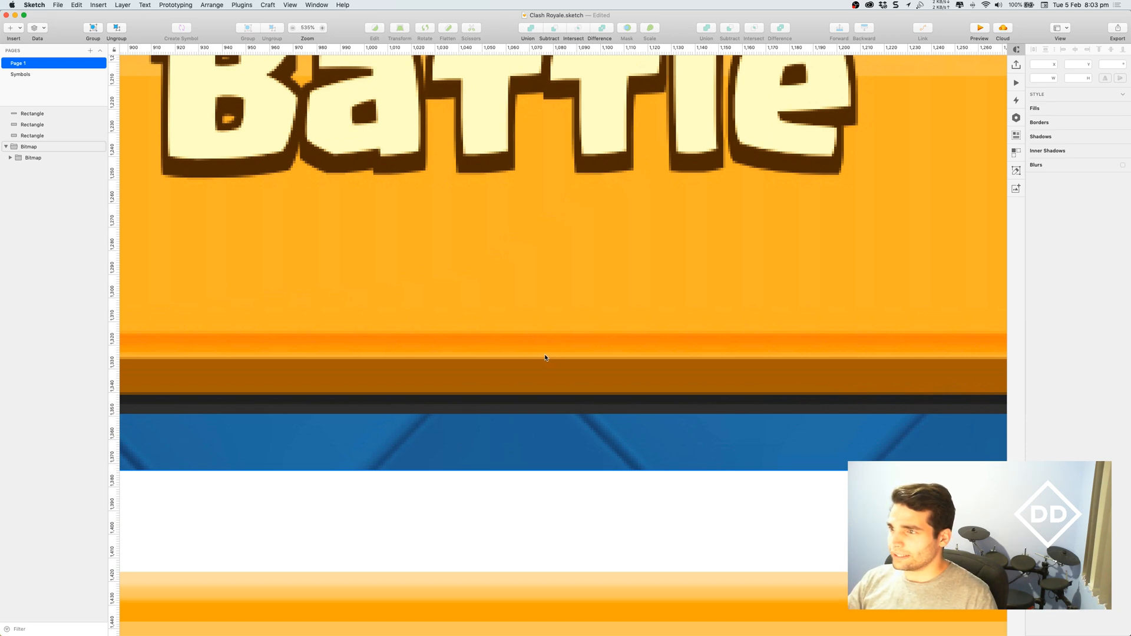
scroll(560, 351, down, 10)
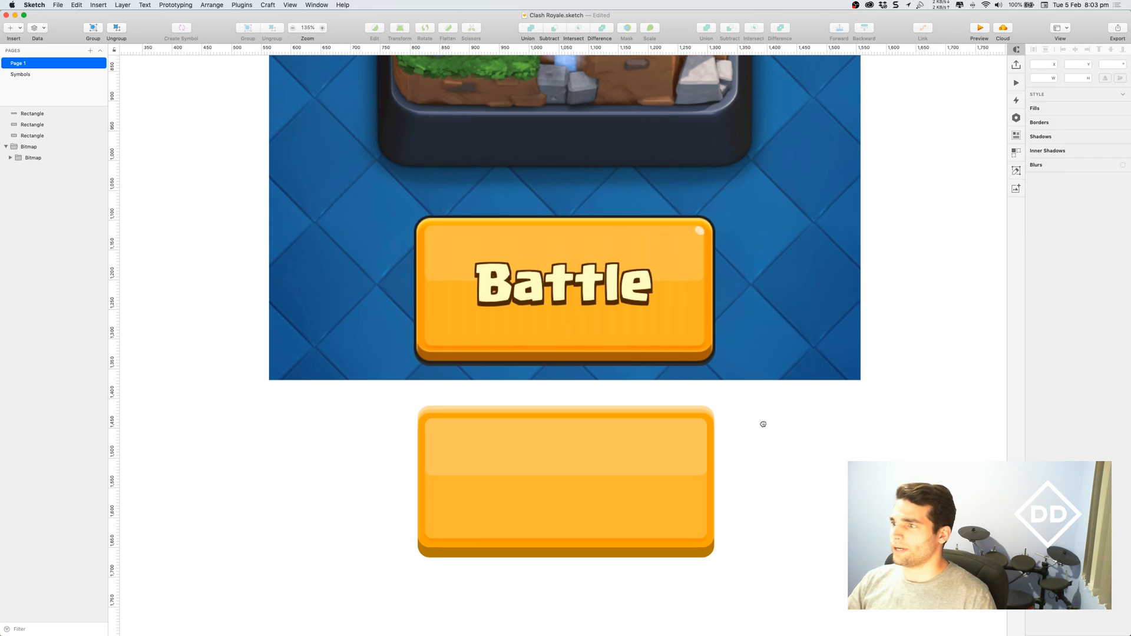
click(698, 398)
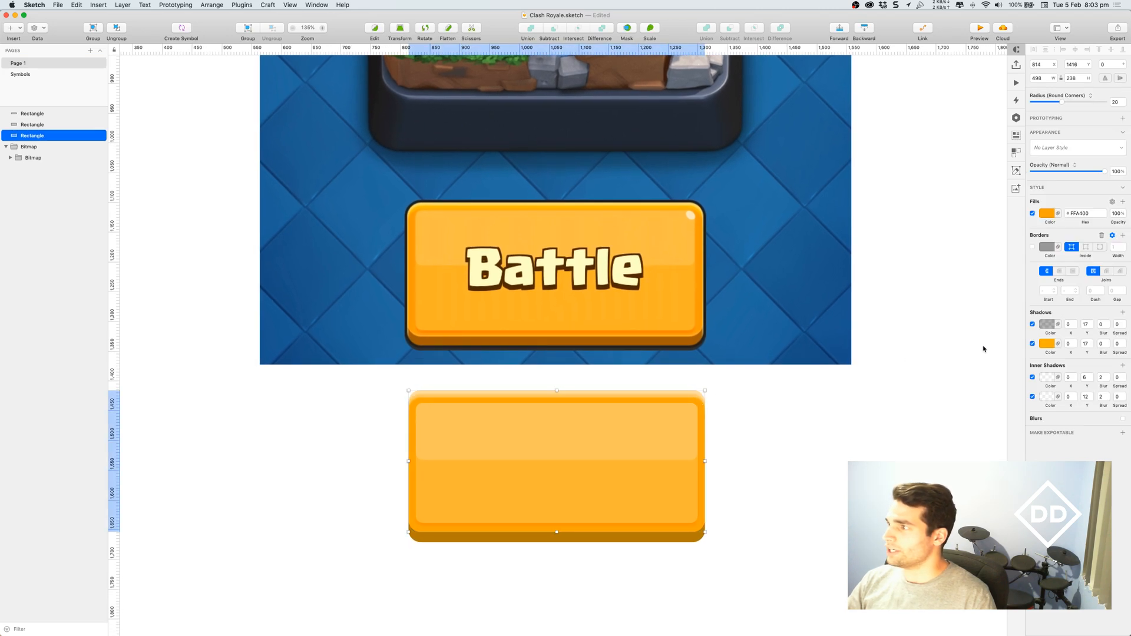
click(1122, 366)
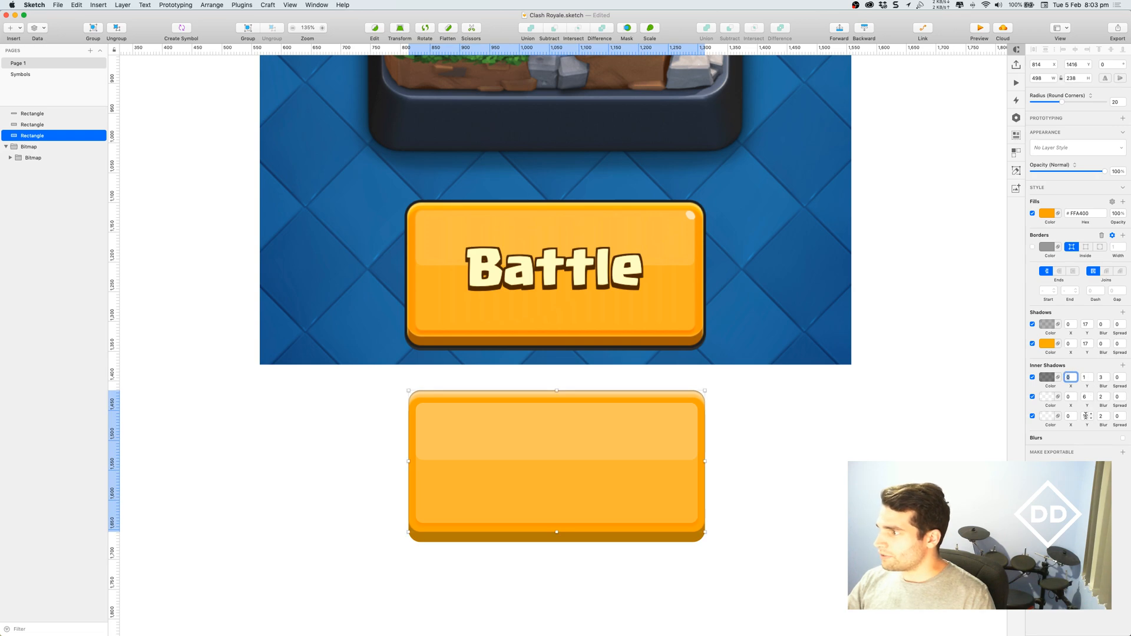
click(1092, 378)
key(Down)
key(Down)
key(Down)
key(Down)
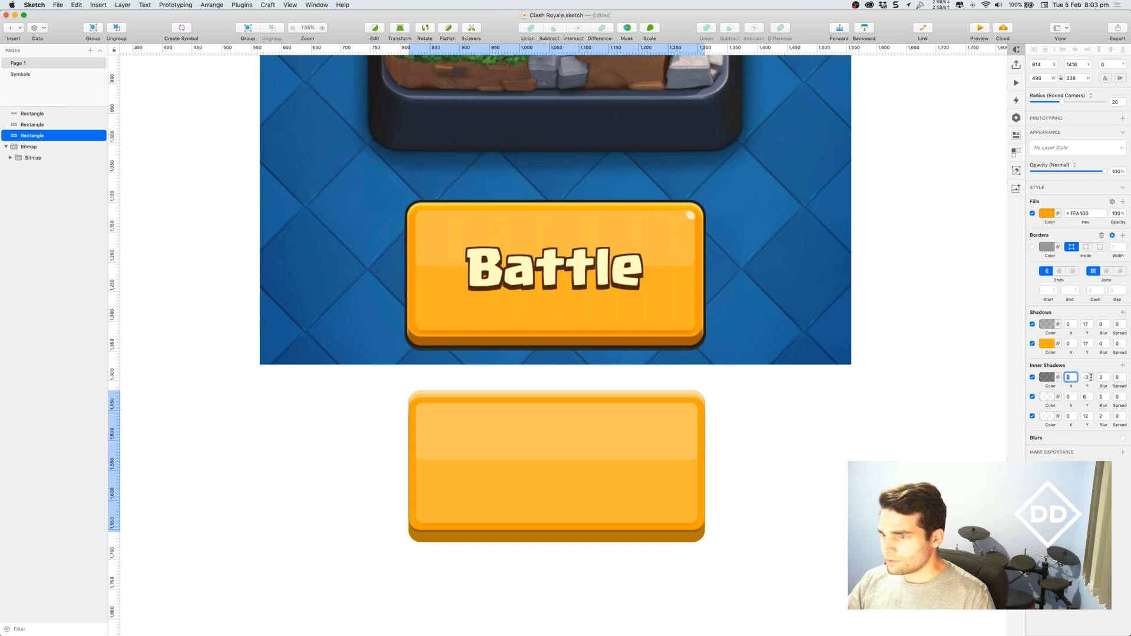
Step: Change the new inner shadow's colour to translucent white and set its blur to 4
click(1051, 379)
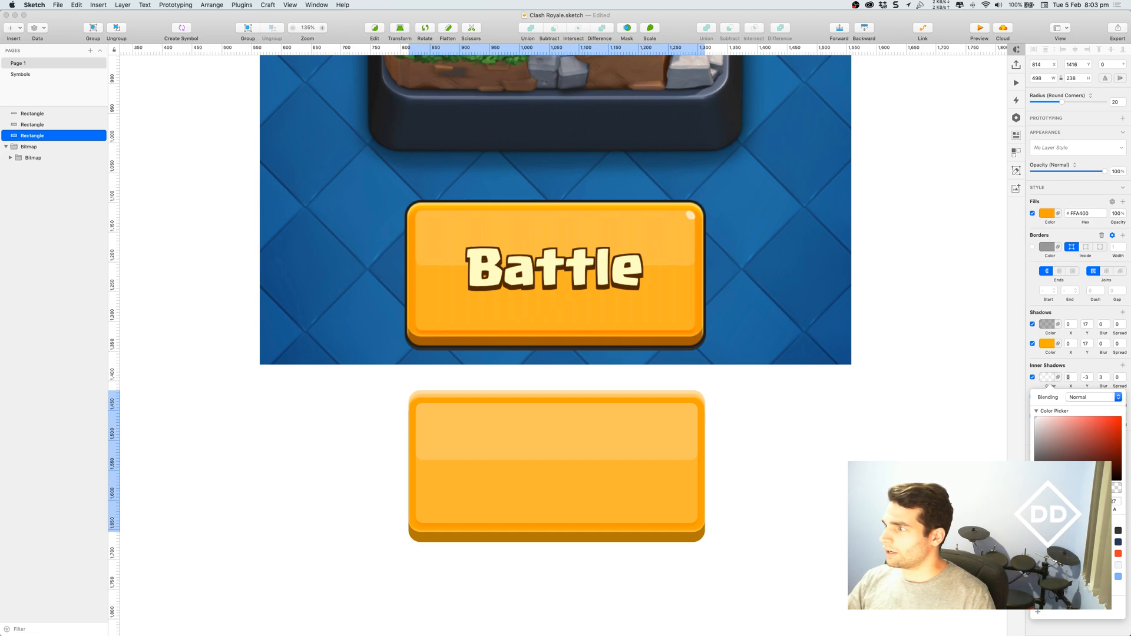
click(1107, 381)
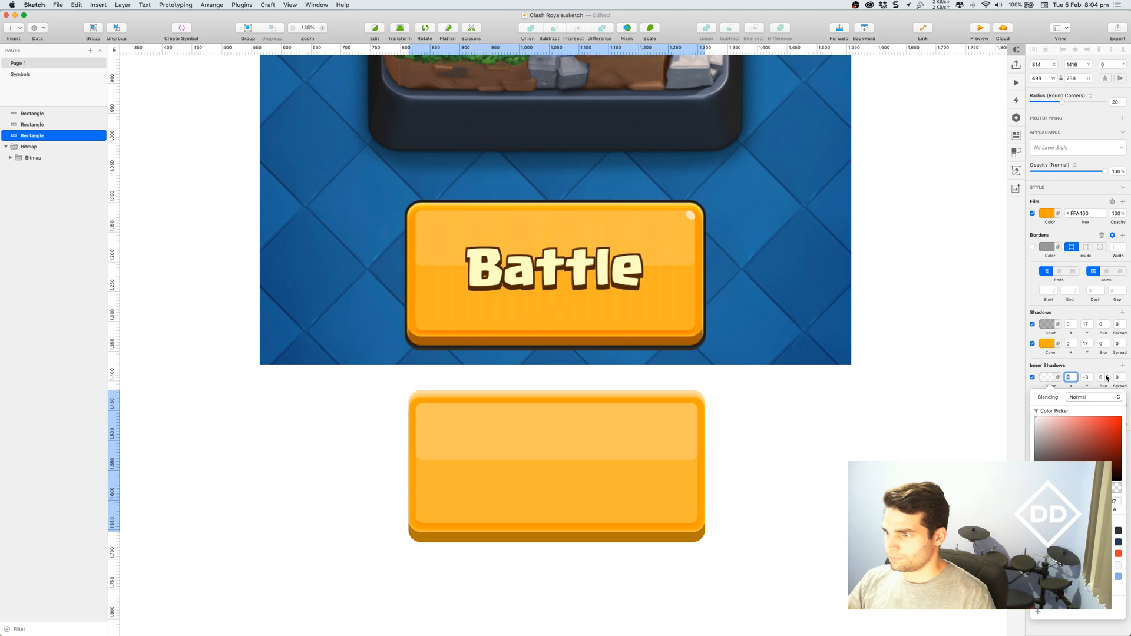
click(1107, 381)
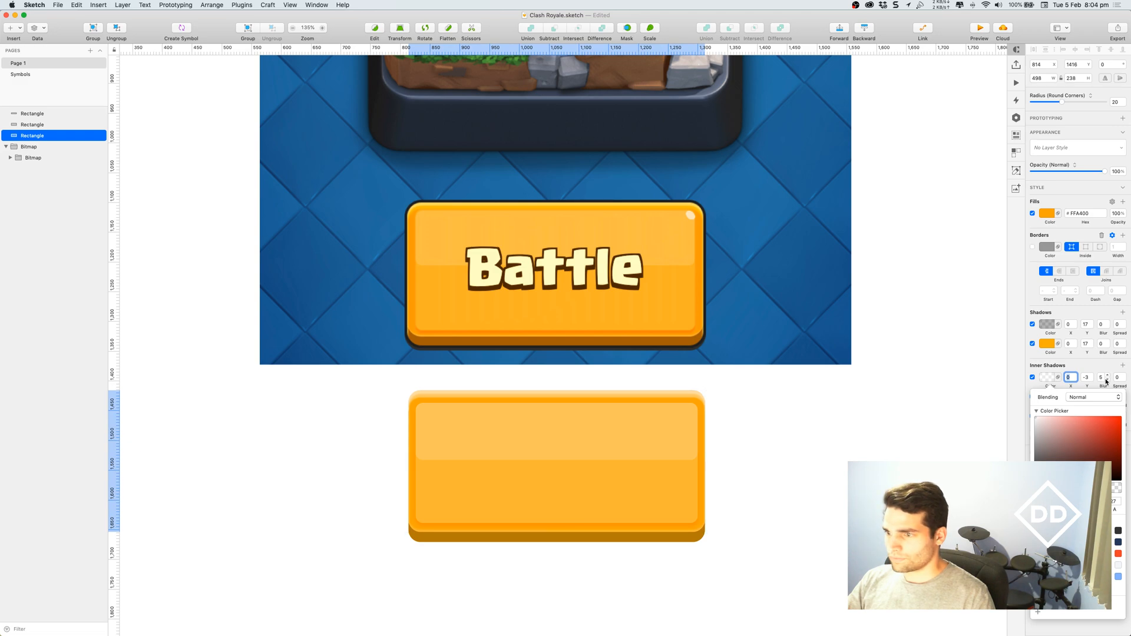
click(899, 434)
click(893, 441)
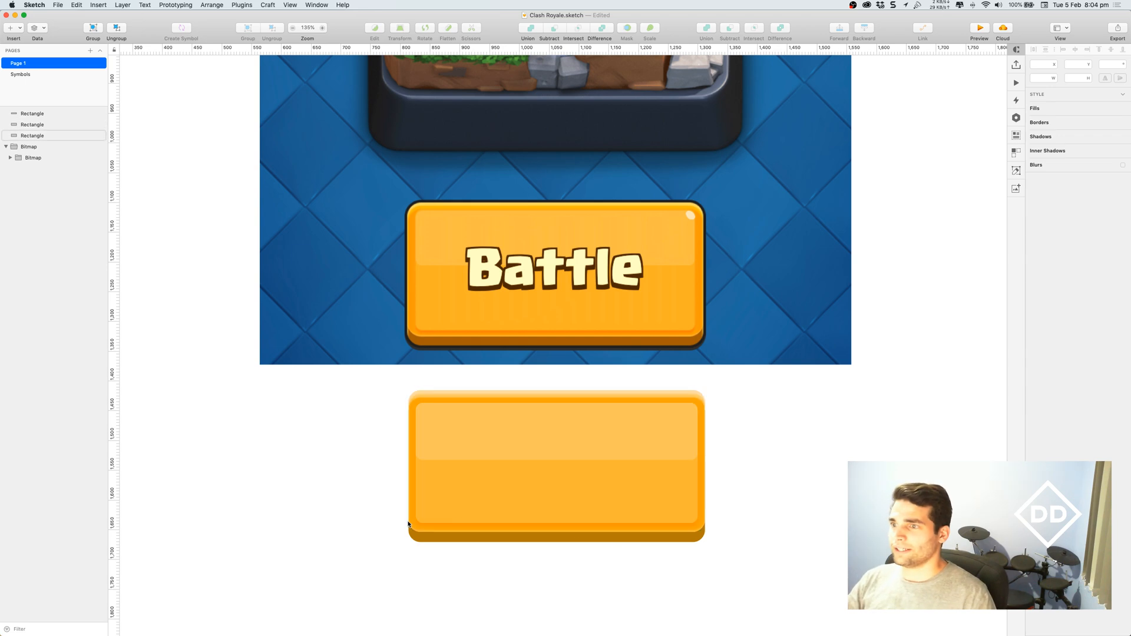
Step: Set the opacity of the base rectangle's black shadow to 42%
click(470, 536)
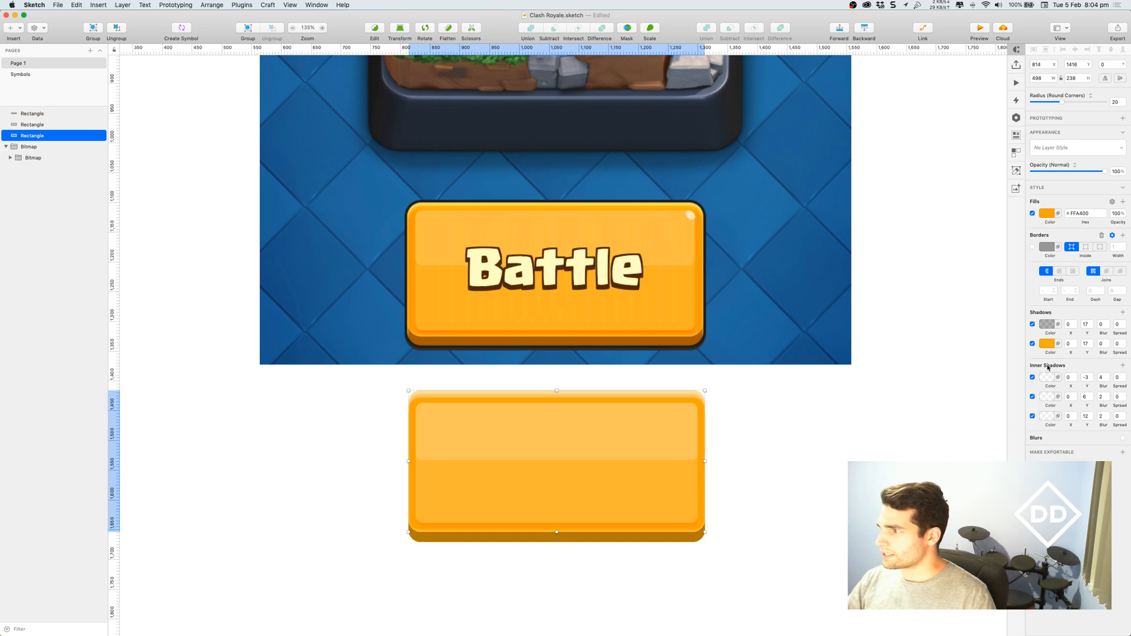
click(1047, 323)
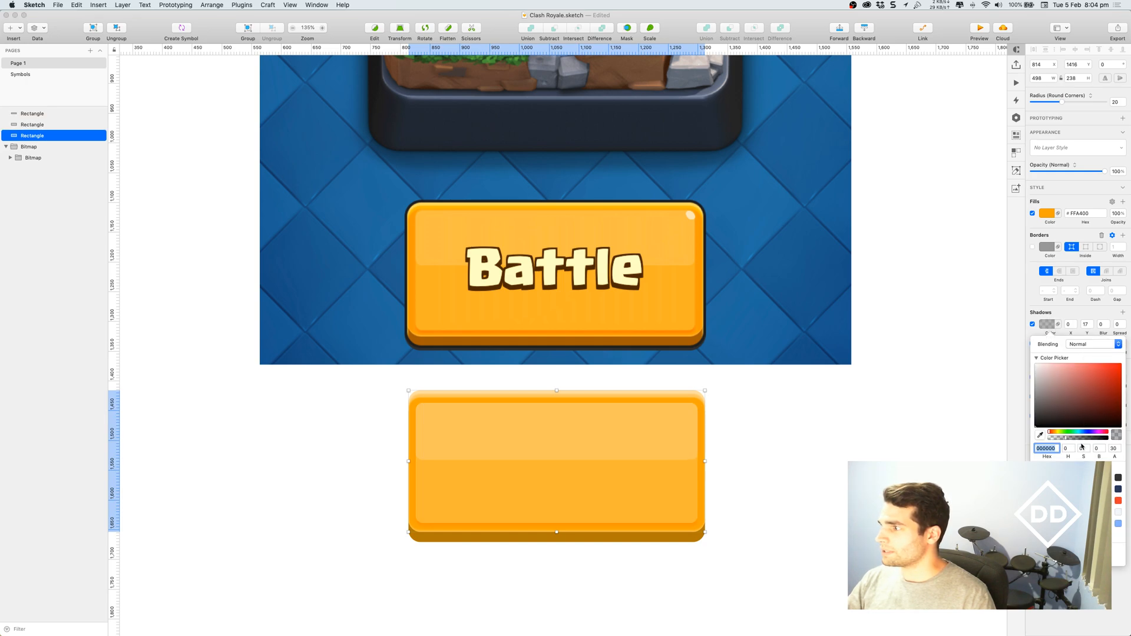
drag(1066, 439, 1072, 440)
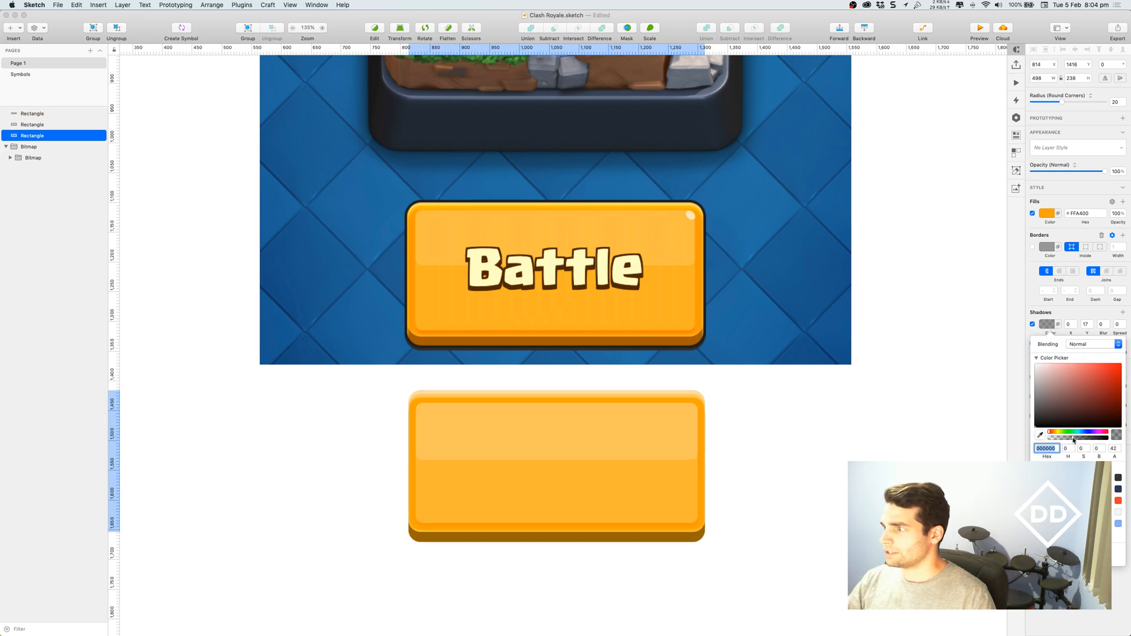
click(980, 384)
mouse_move(884, 444)
mouse_down()
mouse_move(871, 450)
mouse_move(876, 437)
mouse_up()
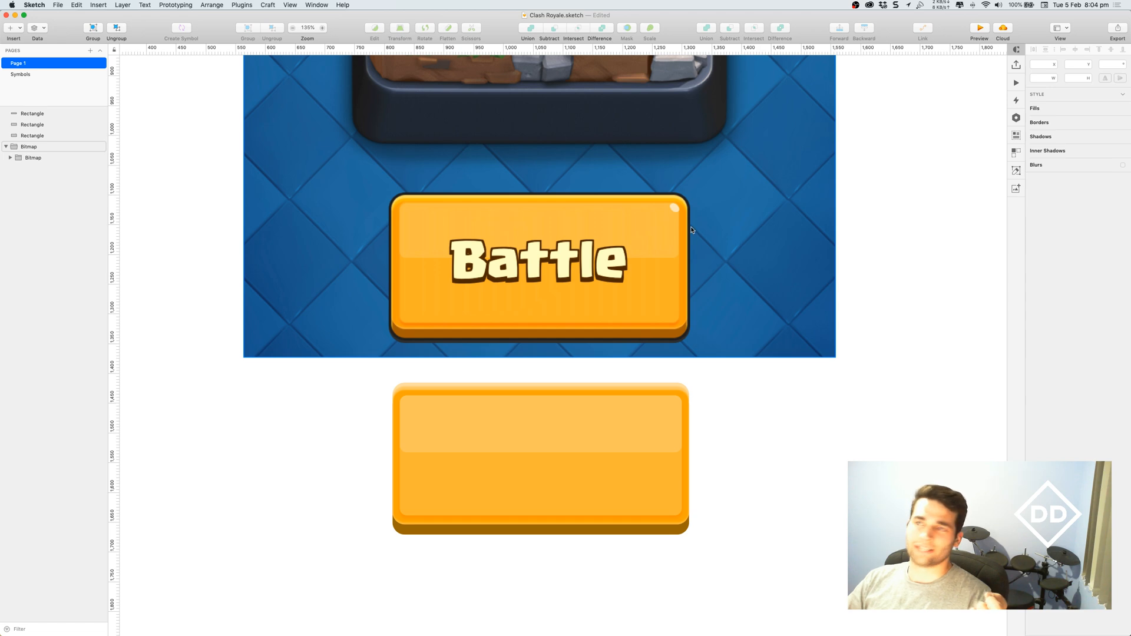
Step: Draw a rectangle of about 498 × 255 covering the whole recreated button, including its darker bottom edge
click(11, 28)
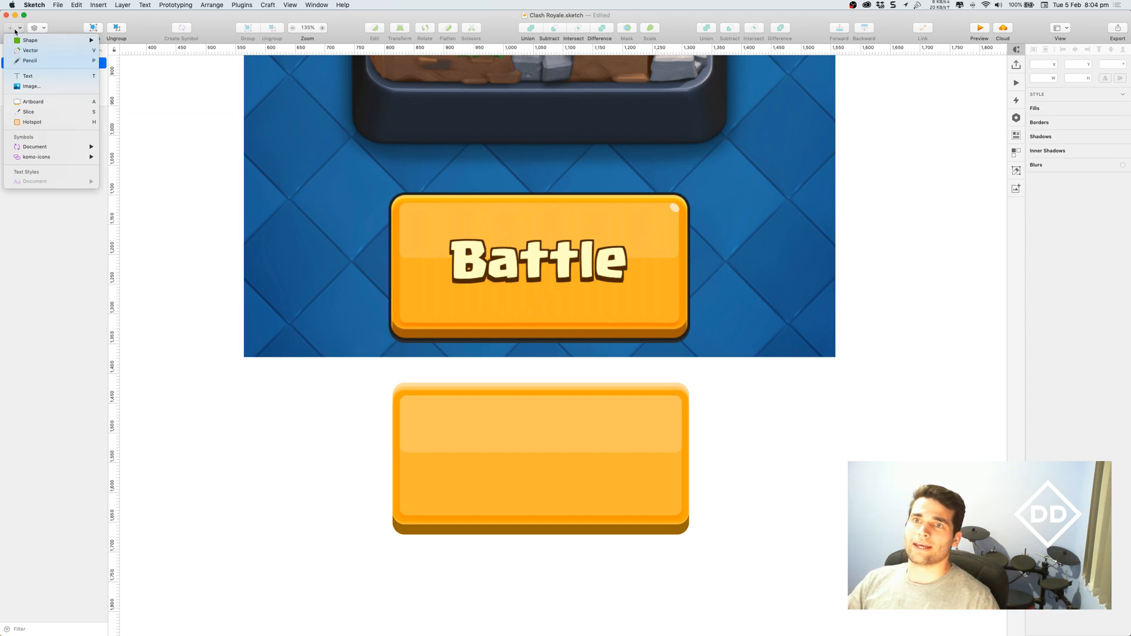
mouse_move(52, 42)
click(126, 41)
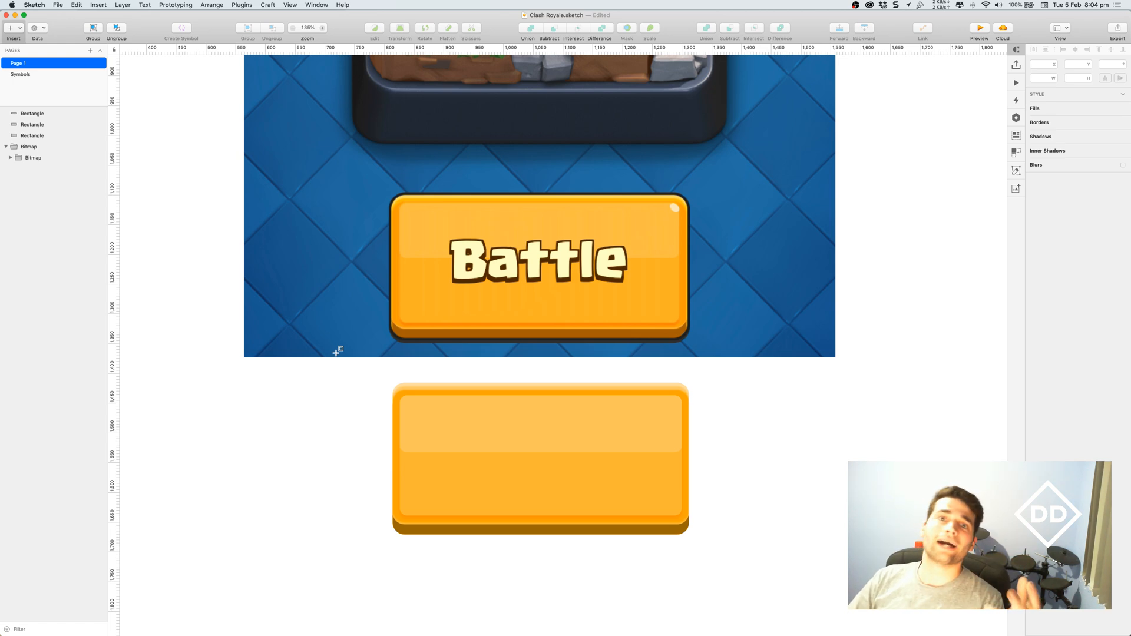
mouse_move(394, 385)
mouse_down()
mouse_move(525, 479)
mouse_move(689, 534)
mouse_up()
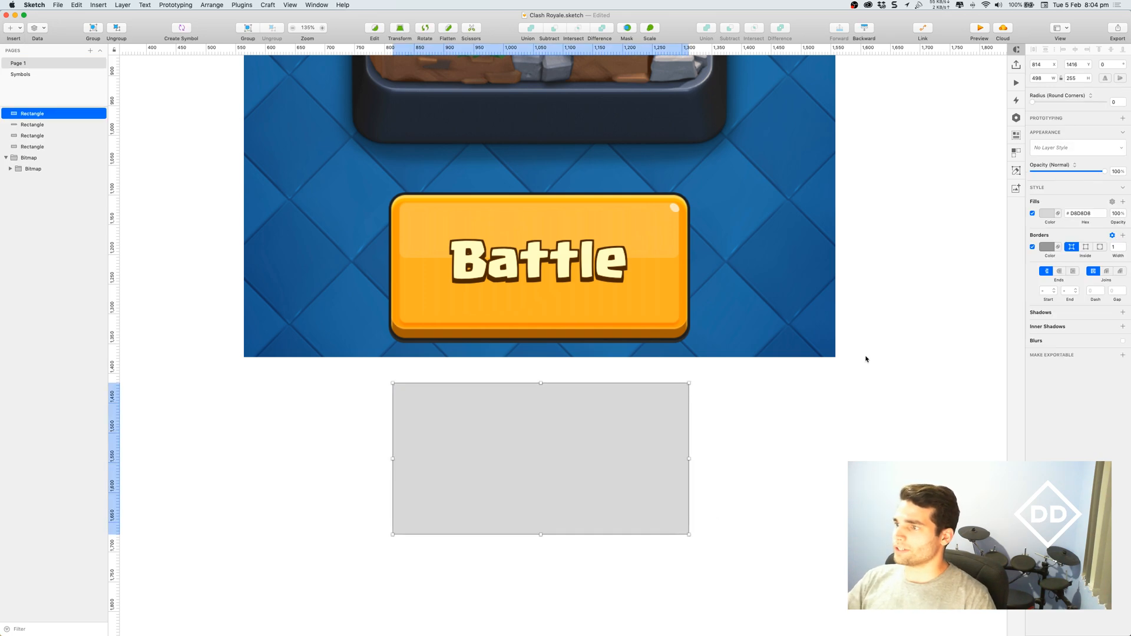
Step: Set the new rectangle's border colour to the dark outline sampled from the reference Battle button, #242122
click(1047, 248)
click(1039, 374)
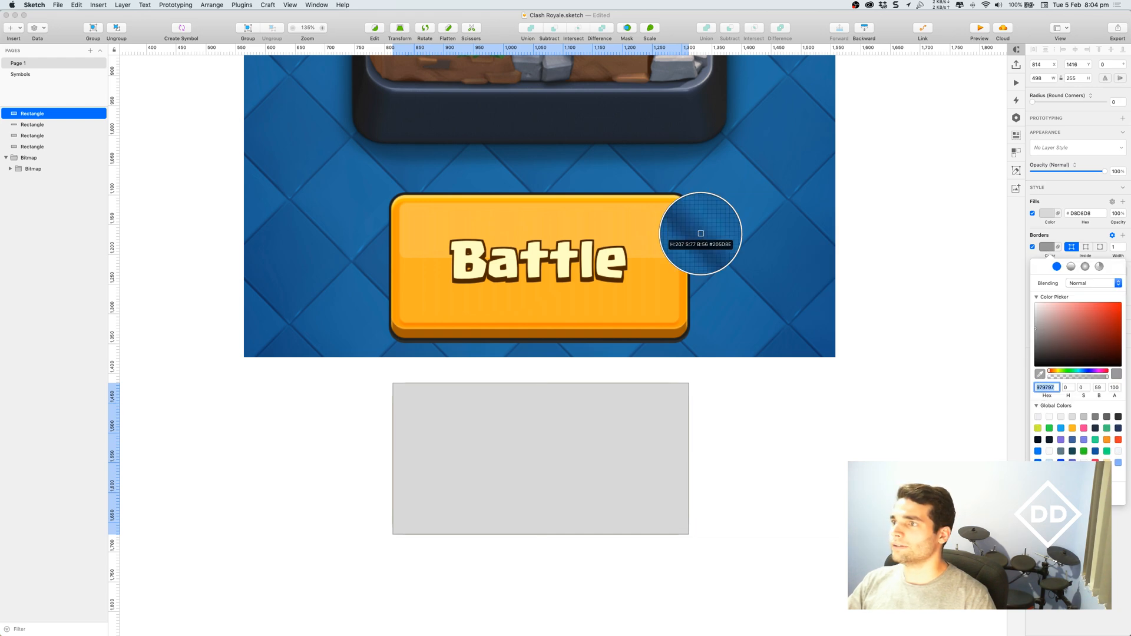
click(548, 193)
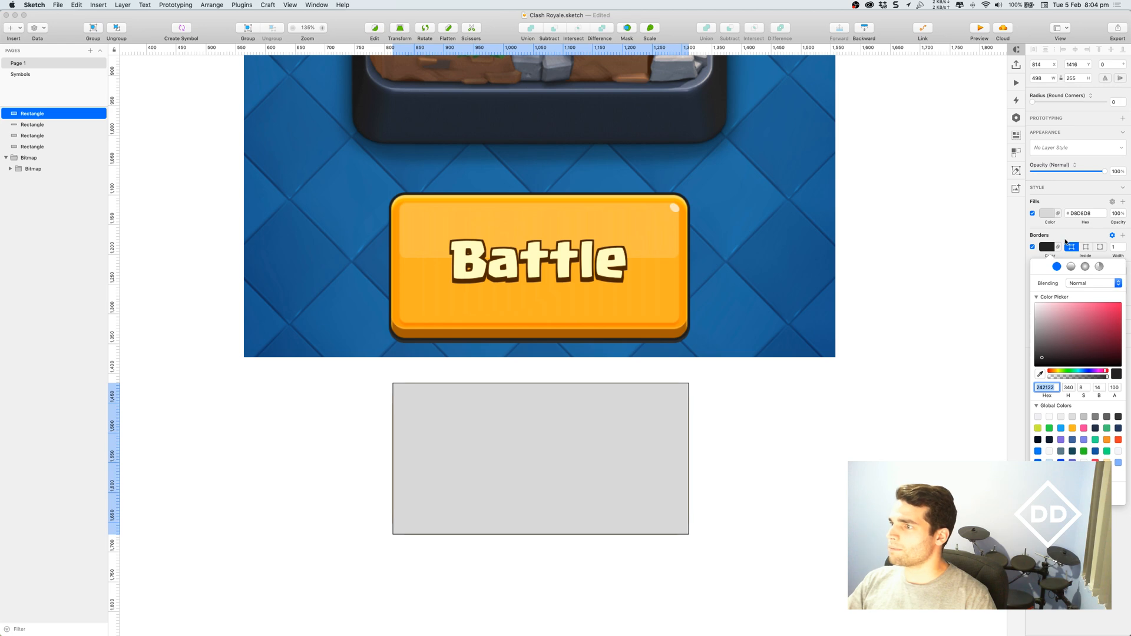
Step: Give the outline rectangle a corner radius of 20 and a border width of 4
click(1115, 101)
text(20)
key(Return)
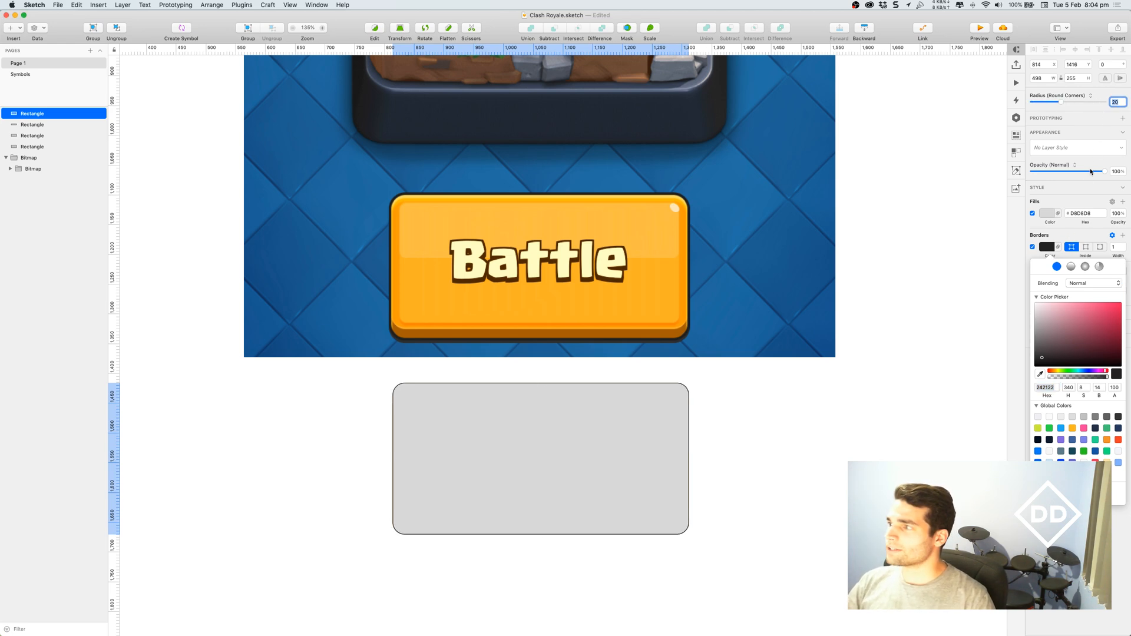
click(1123, 244)
click(1123, 244)
click(1124, 244)
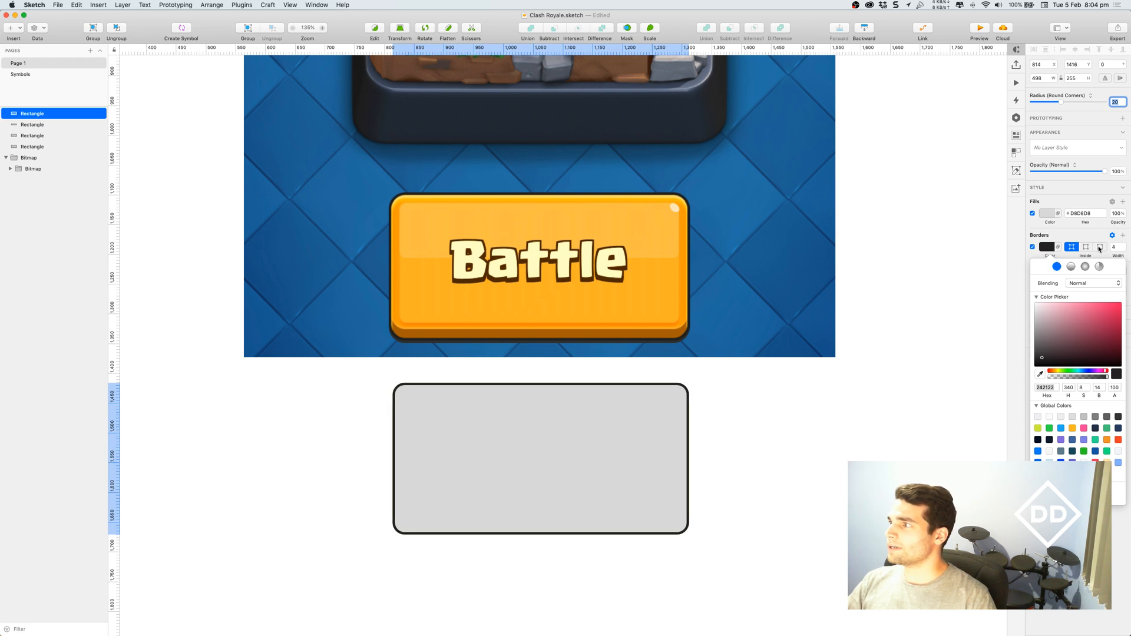
Step: Place the outline rectangle's border outside, comparing it with the inside position, and turn off its fill
click(1099, 247)
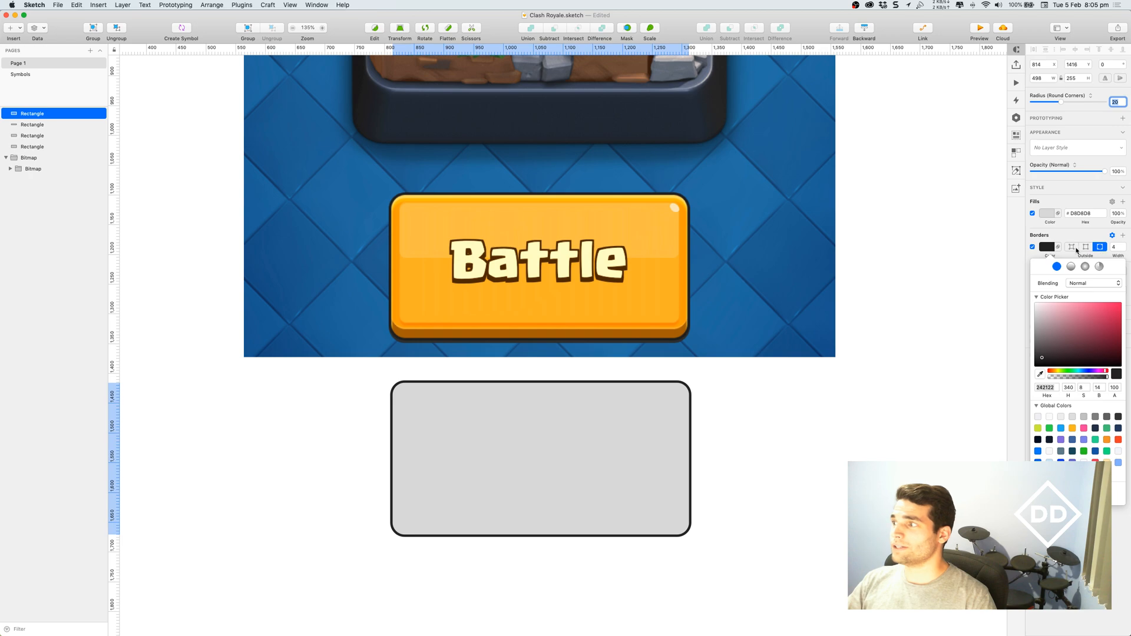
click(1072, 248)
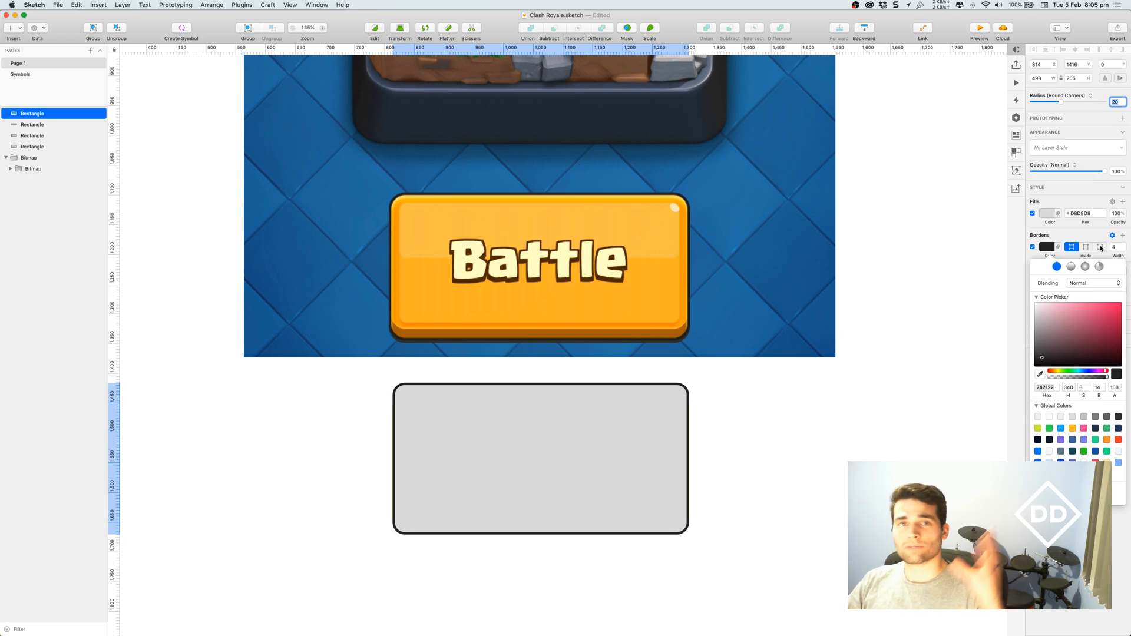
click(1100, 247)
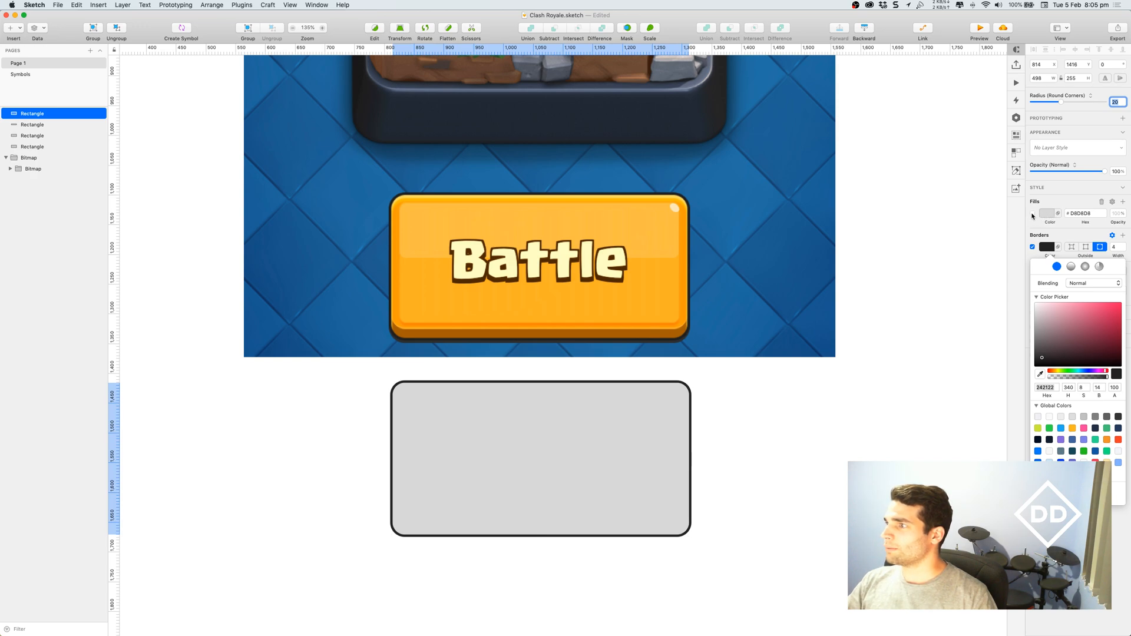
click(1032, 214)
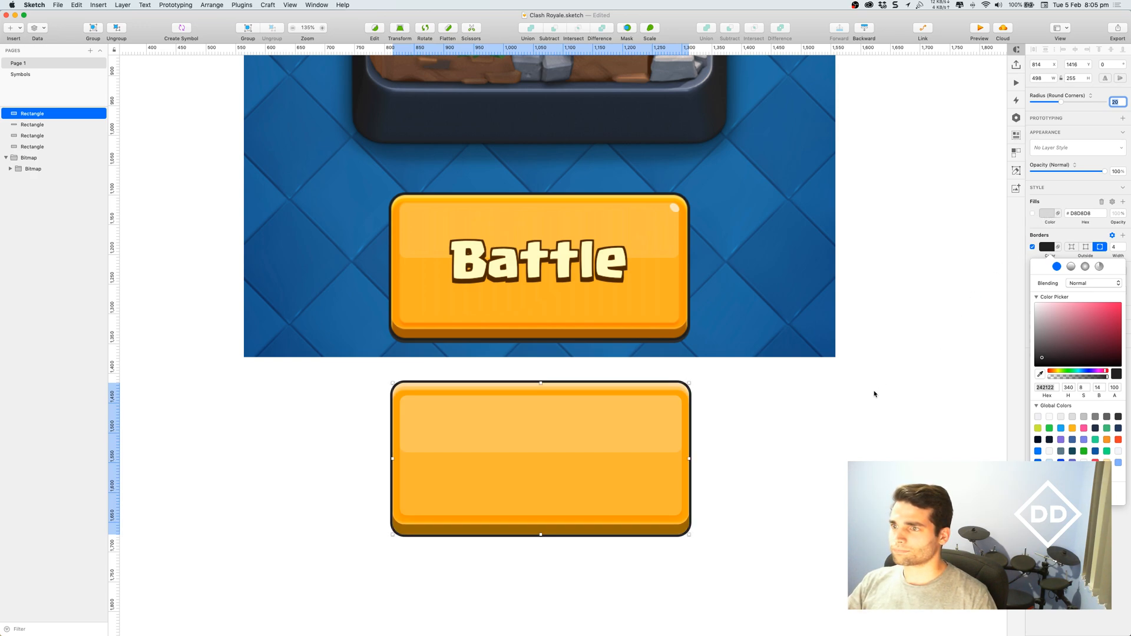
click(777, 462)
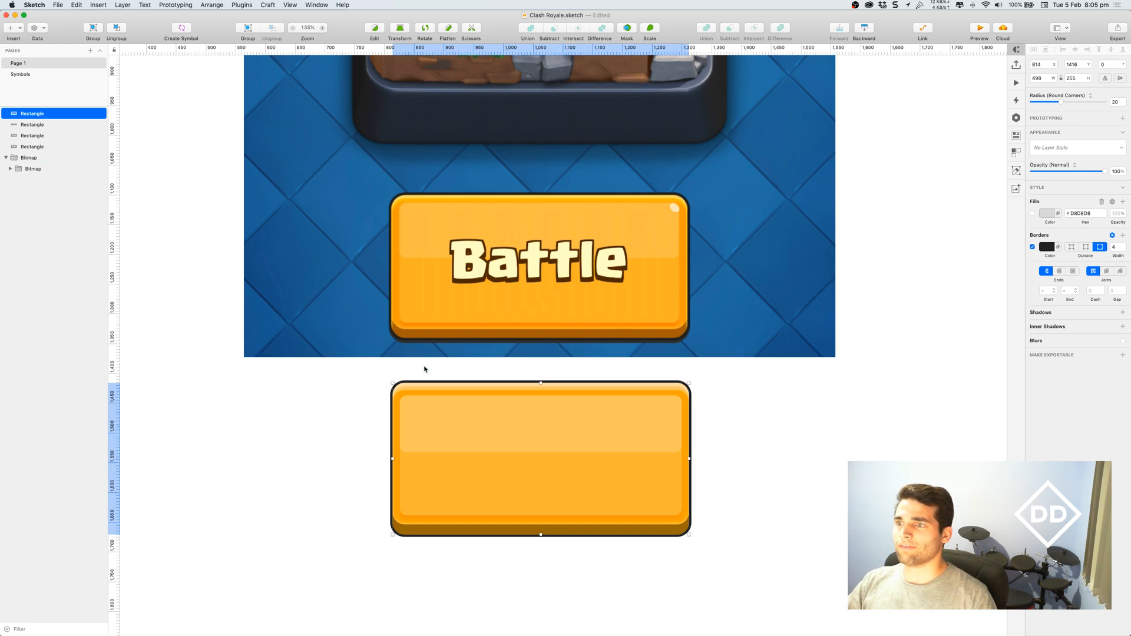
Step: Add a third outer shadow to the orange base rectangle with a Y offset of 26
click(677, 524)
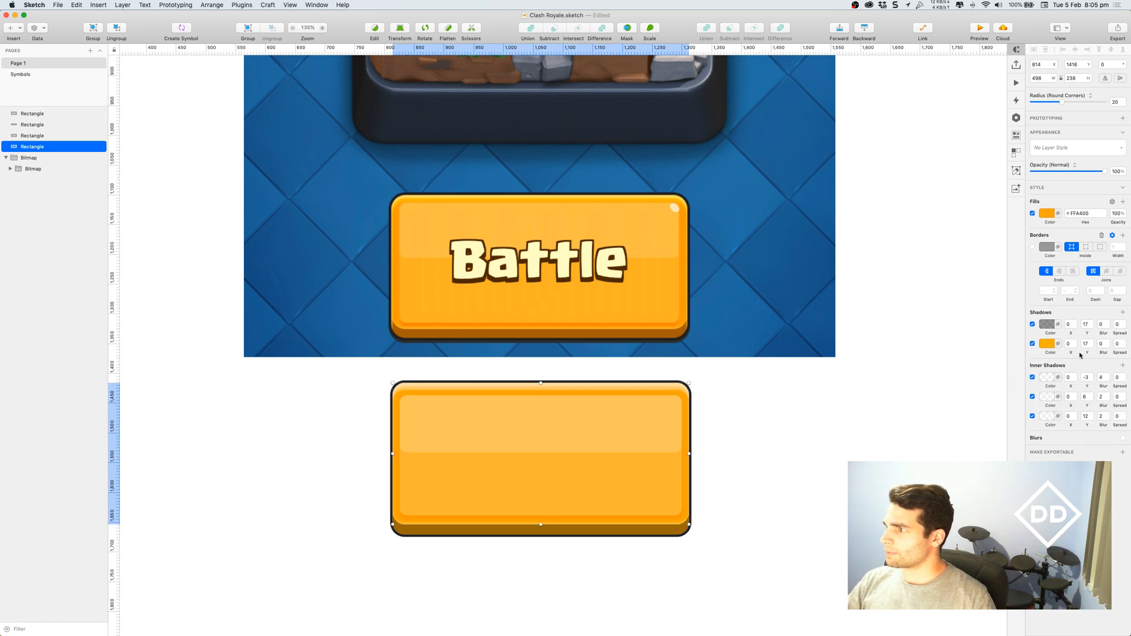
click(1122, 312)
click(1092, 322)
click(1091, 322)
click(1092, 322)
click(1091, 322)
click(1091, 323)
click(1092, 322)
click(1091, 322)
click(1091, 322)
click(1092, 322)
click(1091, 322)
click(1091, 322)
click(1092, 322)
click(1091, 322)
click(1092, 322)
click(1091, 322)
click(1092, 322)
click(1091, 322)
click(1092, 323)
click(1092, 322)
click(1091, 323)
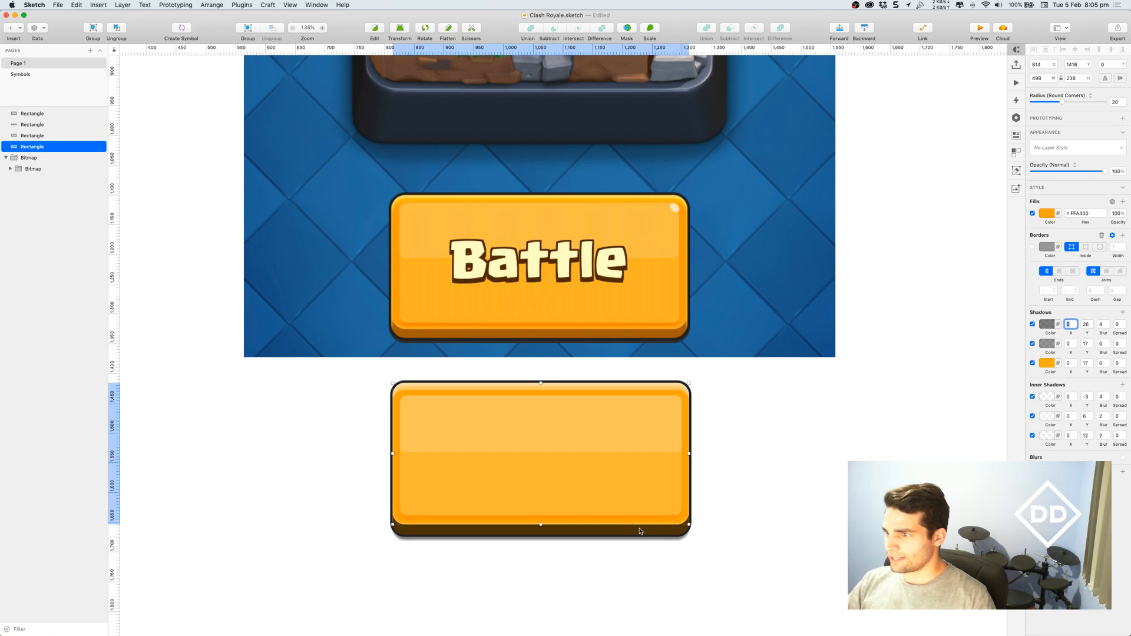
Step: Move the new shadow below the base rectangle's other two outer shadows and set its blur to 0
drag(1066, 324, 1054, 365)
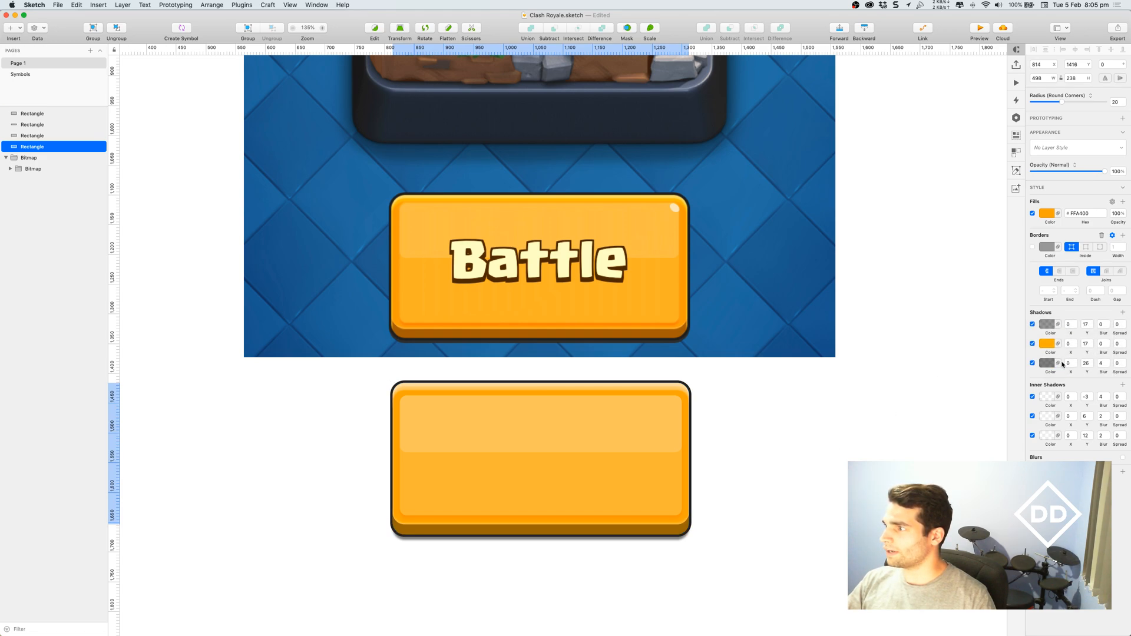
click(1106, 366)
click(1107, 366)
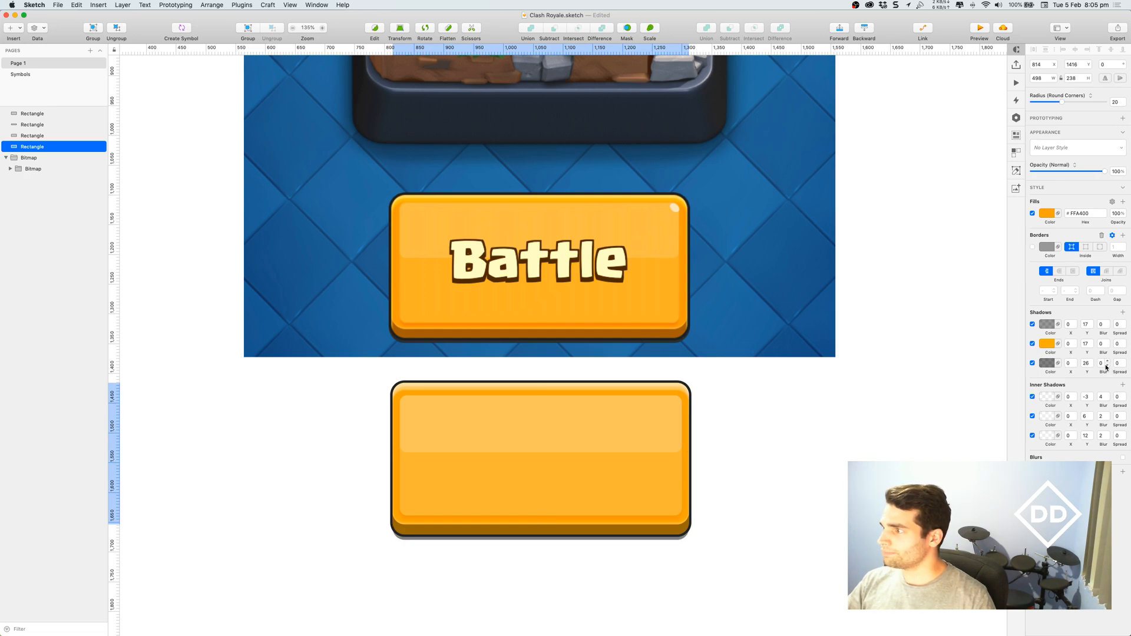
Step: Lower the opacity of the base rectangle's bottommost outer shadow and set its spread to 5
click(1047, 363)
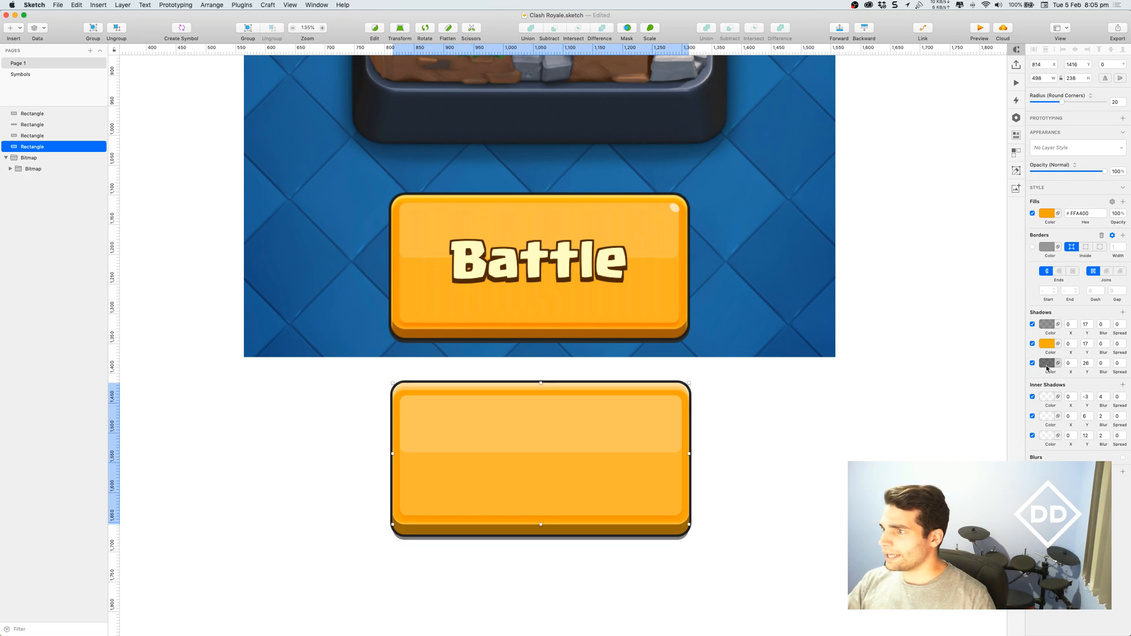
drag(1070, 480, 1062, 480)
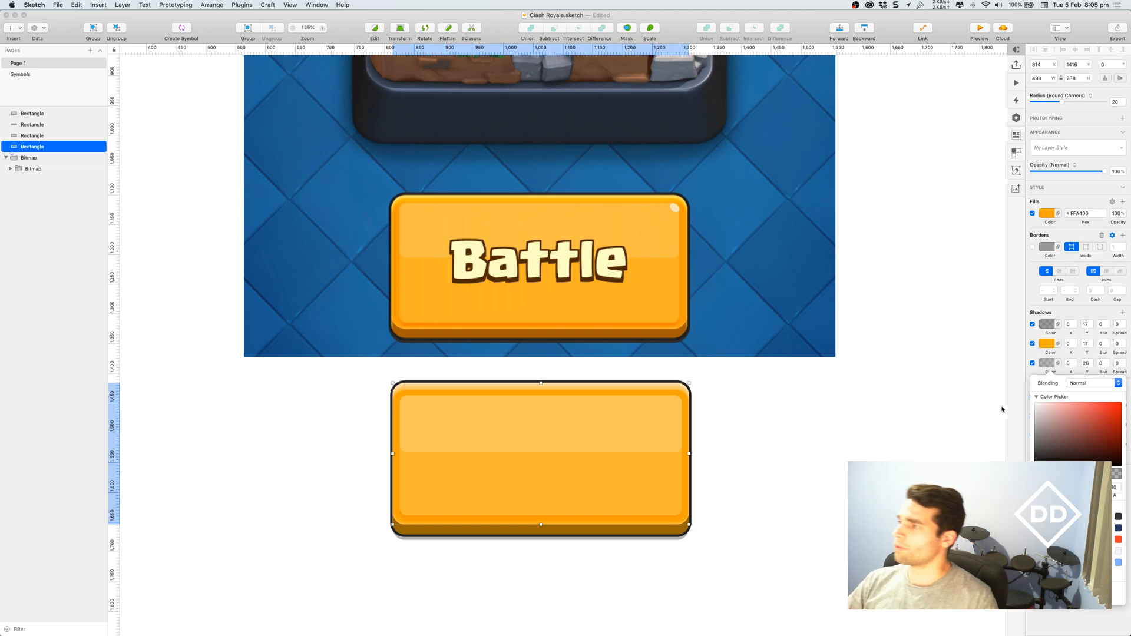
click(1104, 363)
click(1124, 363)
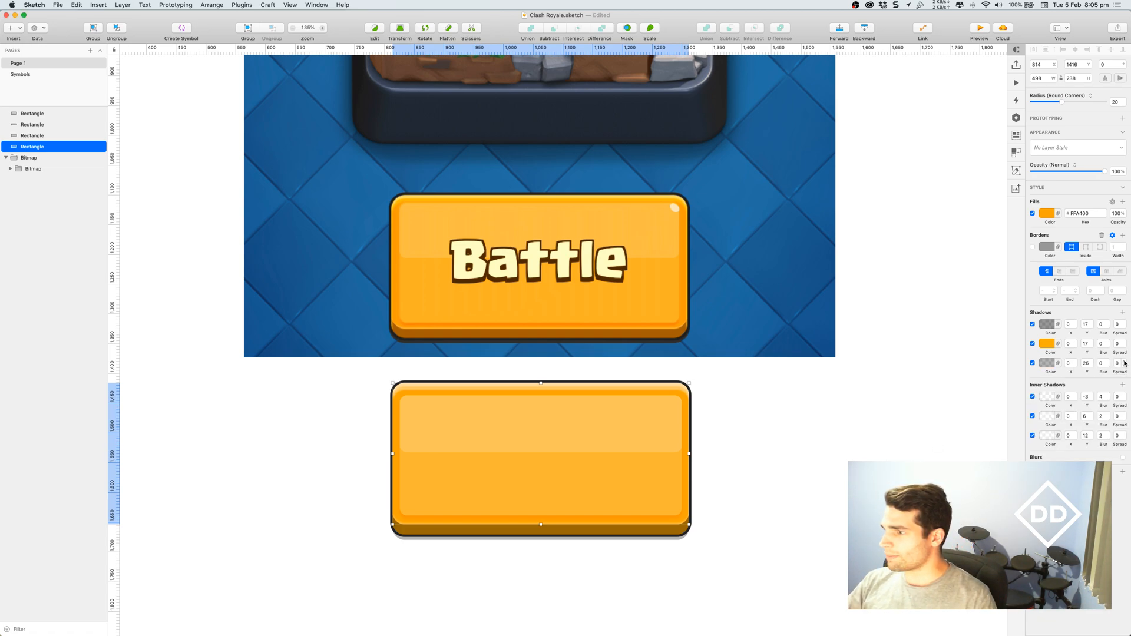
click(1124, 363)
click(1125, 363)
click(1124, 363)
click(1124, 362)
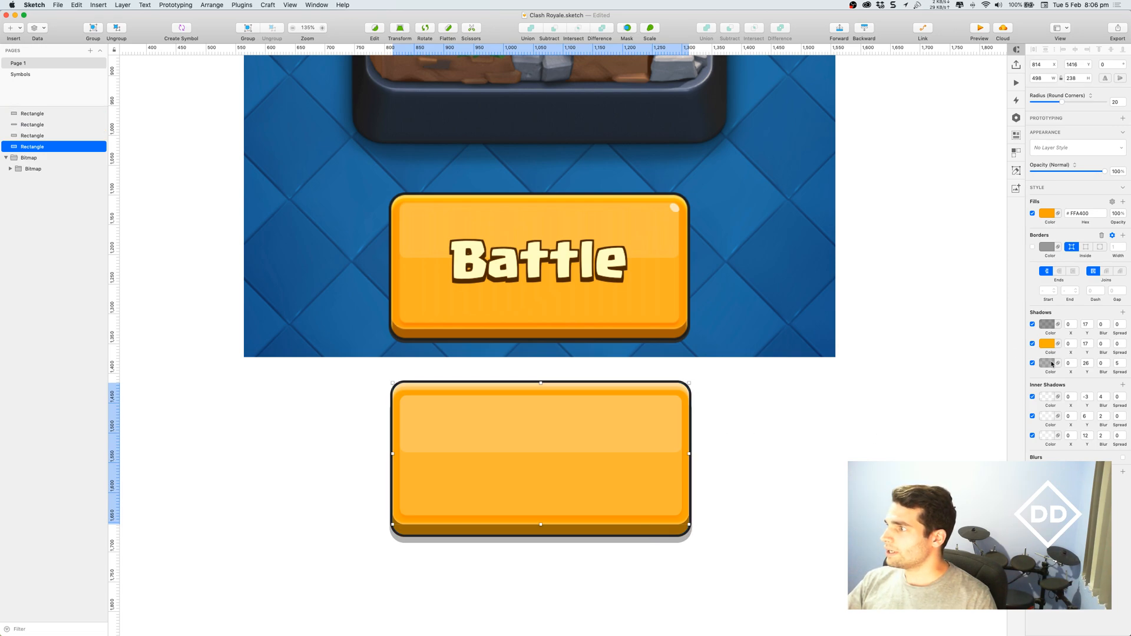
Step: Set the bottommost outer shadow's Y offset to 24 and its blur to 1
click(1091, 367)
click(1091, 367)
click(1091, 367)
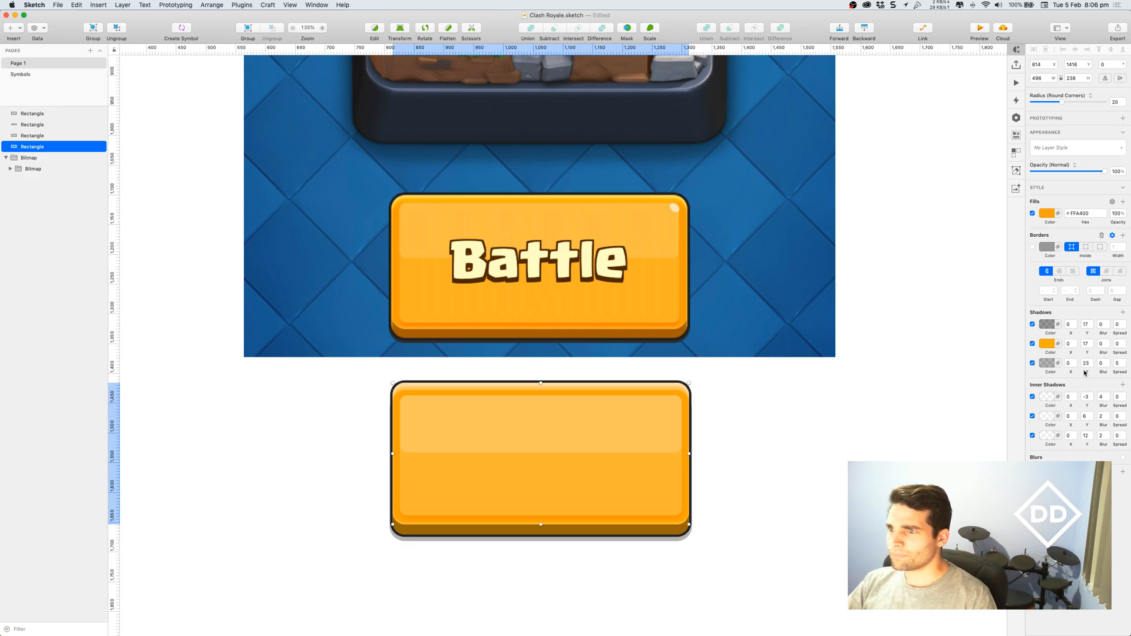
click(1091, 361)
click(1108, 361)
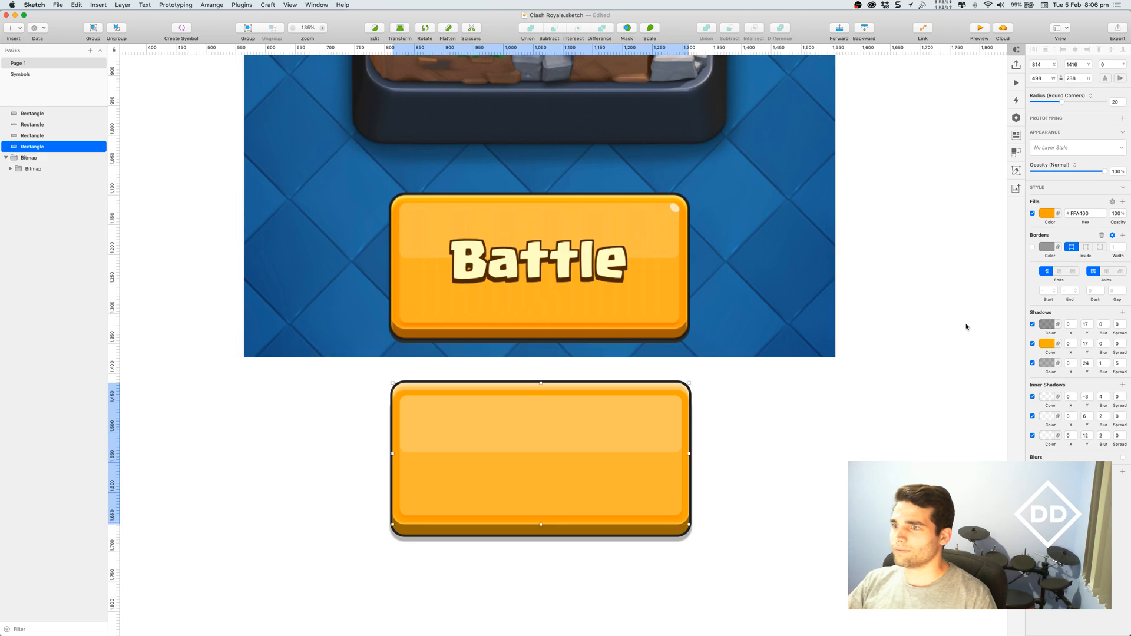
click(786, 457)
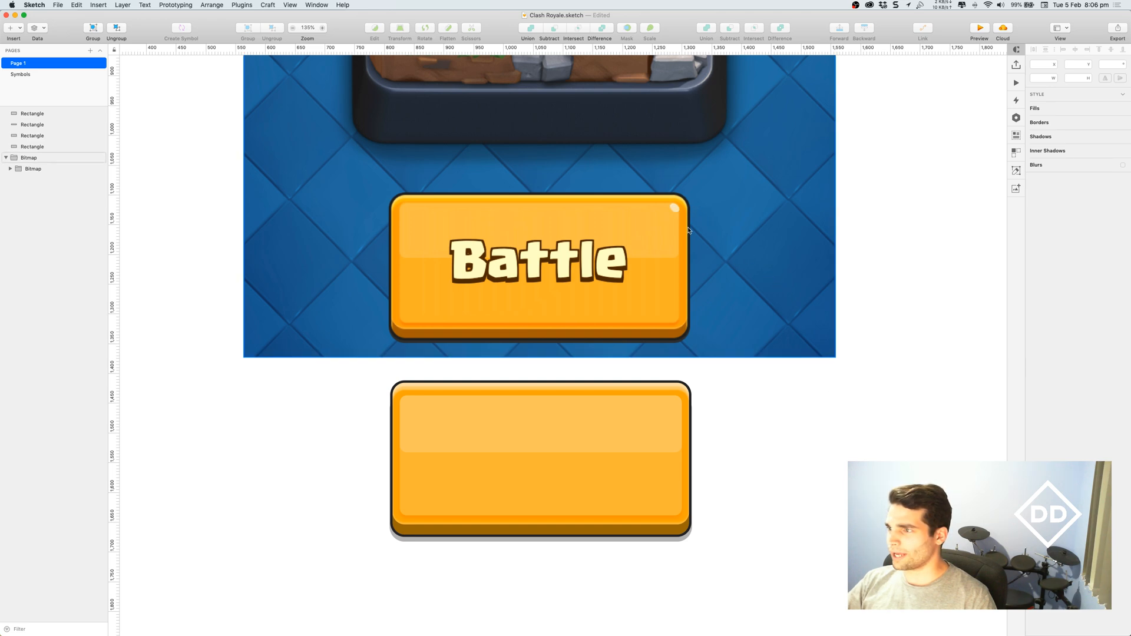
Step: Draw an oval of about 15 × 21 in the upper-right corner of the button's translucent panel, rotated -45°
click(13, 28)
mouse_move(58, 40)
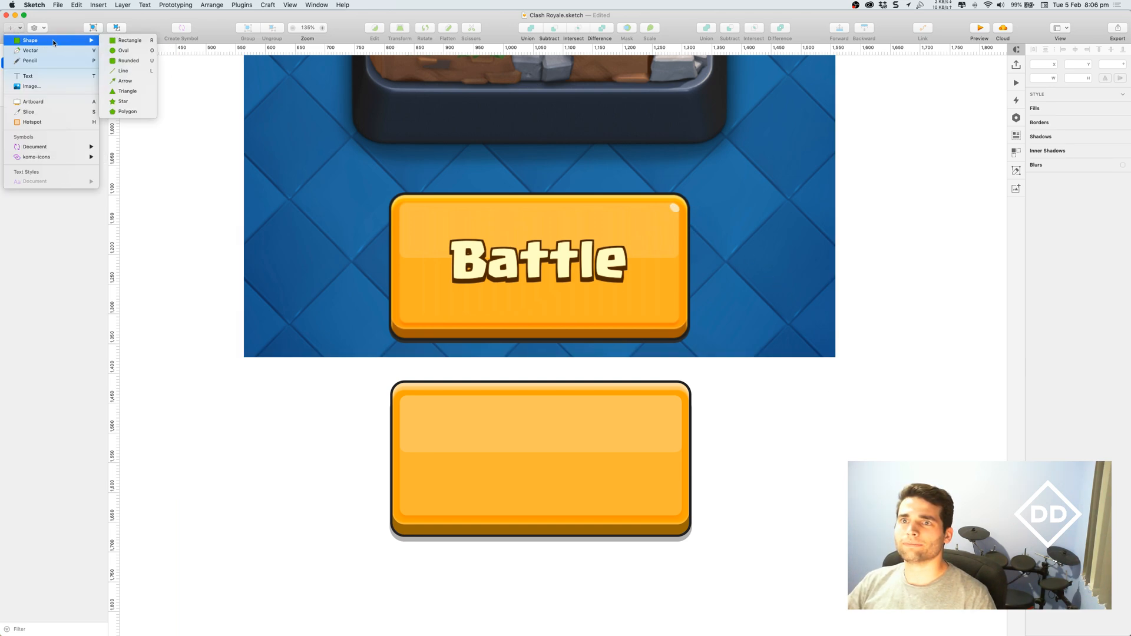
click(127, 52)
drag(670, 398, 636, 402)
scroll(662, 405, up, 5)
click(623, 410)
key(super+shift+r)
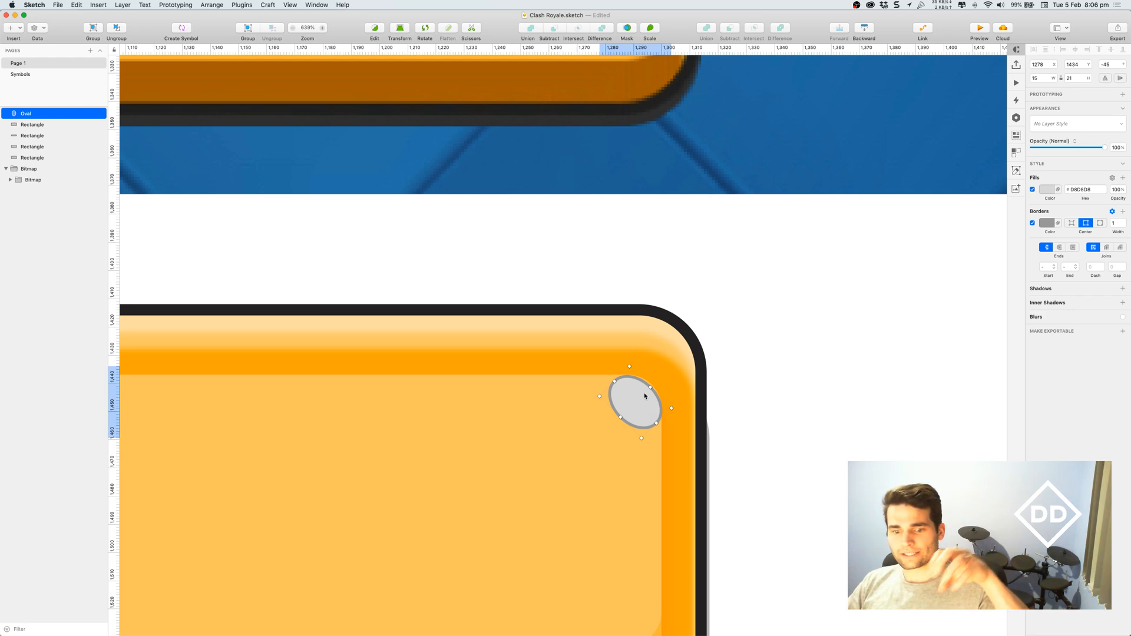
Step: Turn off the oval's border and fill it with white (#FFFFFF) at 69% opacity
click(1032, 223)
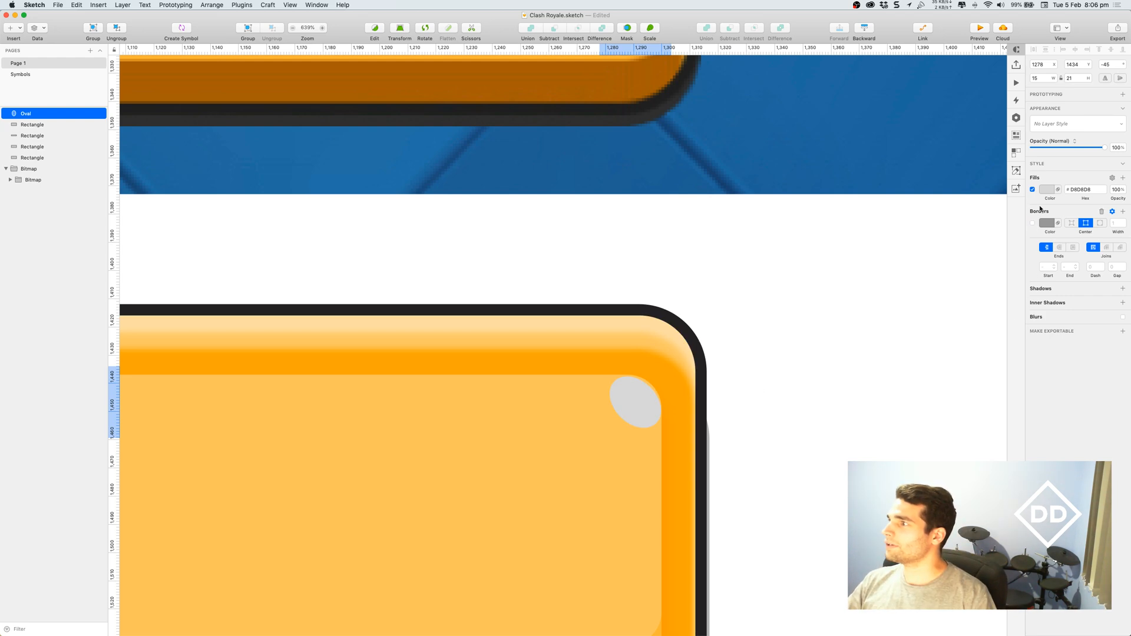
click(1047, 197)
drag(1042, 259, 1036, 228)
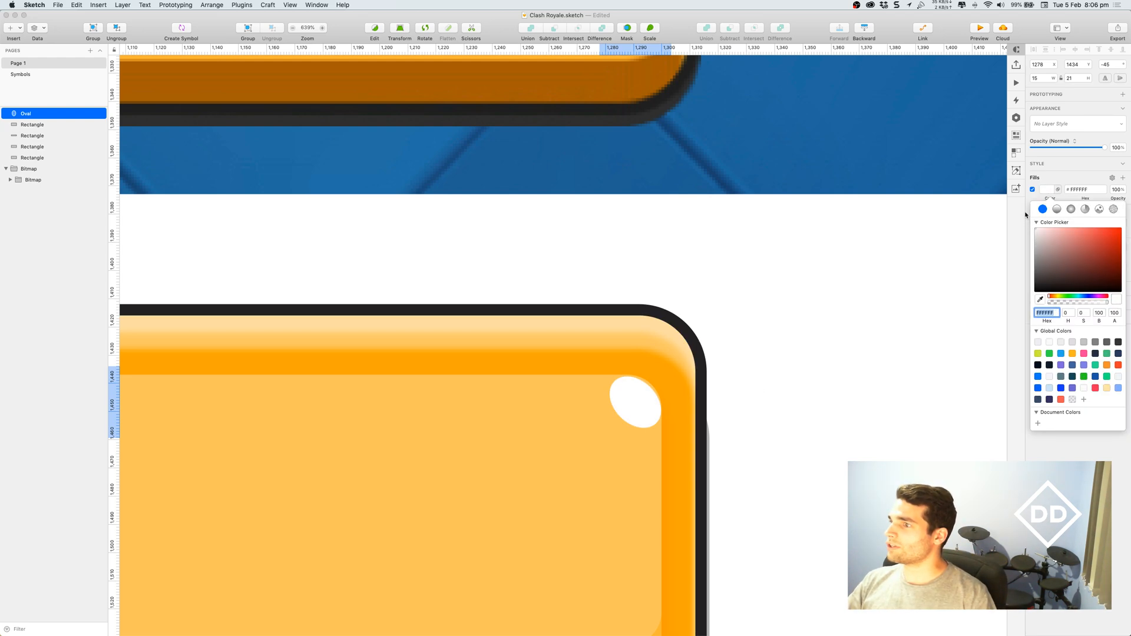
drag(1065, 305, 1087, 304)
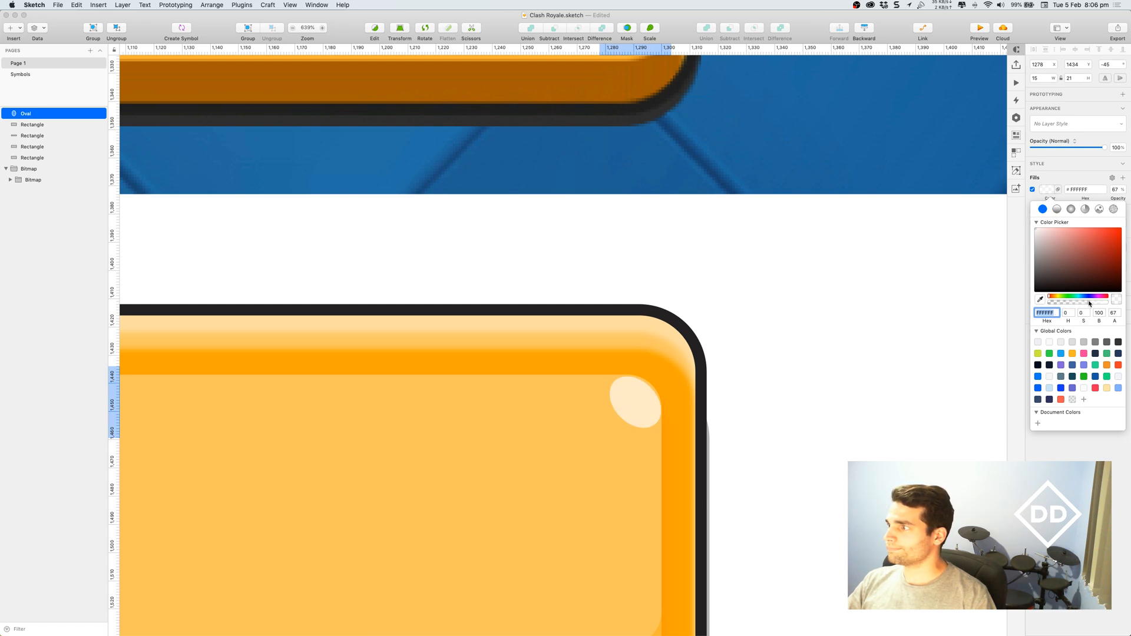
click(931, 345)
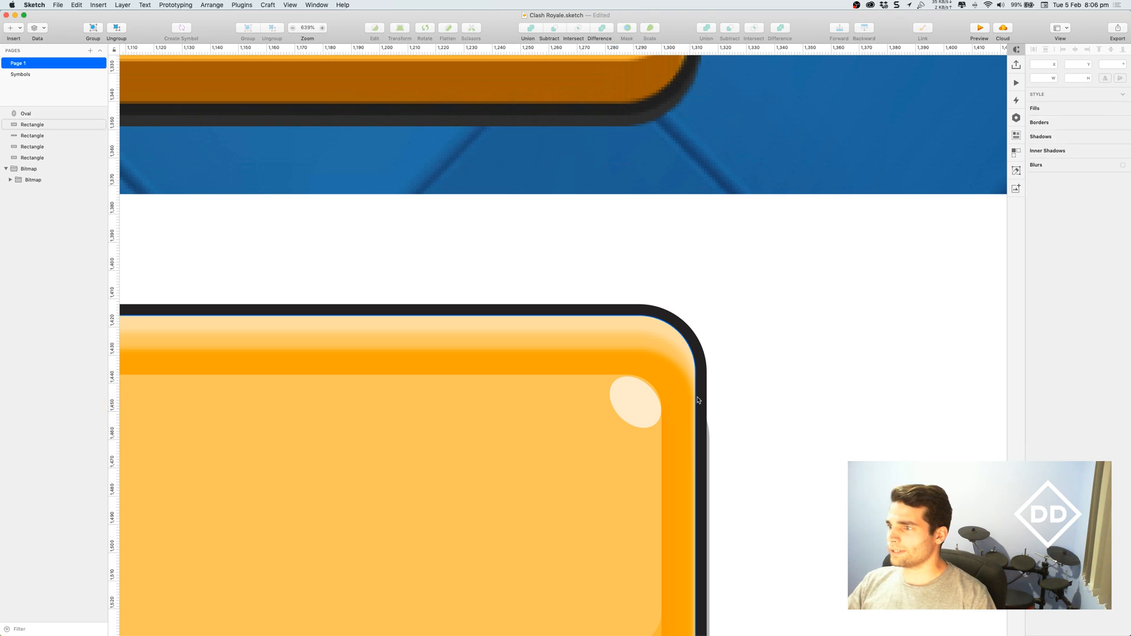
Step: Nudge the oval highlight up to Y 1433 in the panel's corner
scroll(591, 414, up, 5)
click(606, 414)
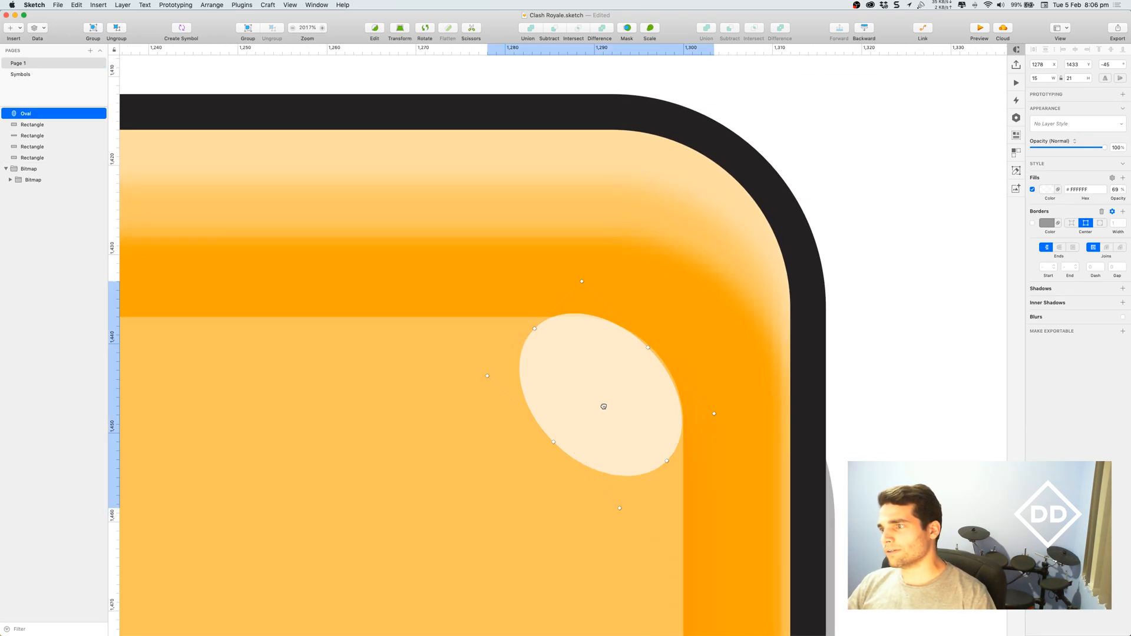
drag(603, 409, 604, 407)
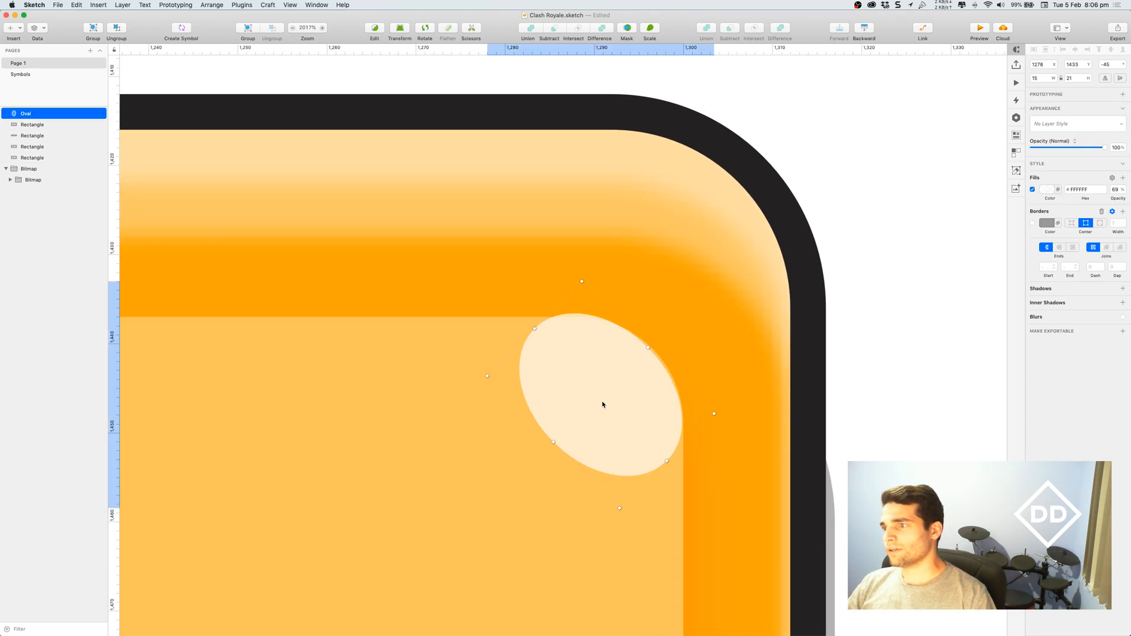
Step: Reshape the oval highlight by moving its upper-left point to 1283, 1439 and its lower-left point to 1285, 1452
double_click(595, 348)
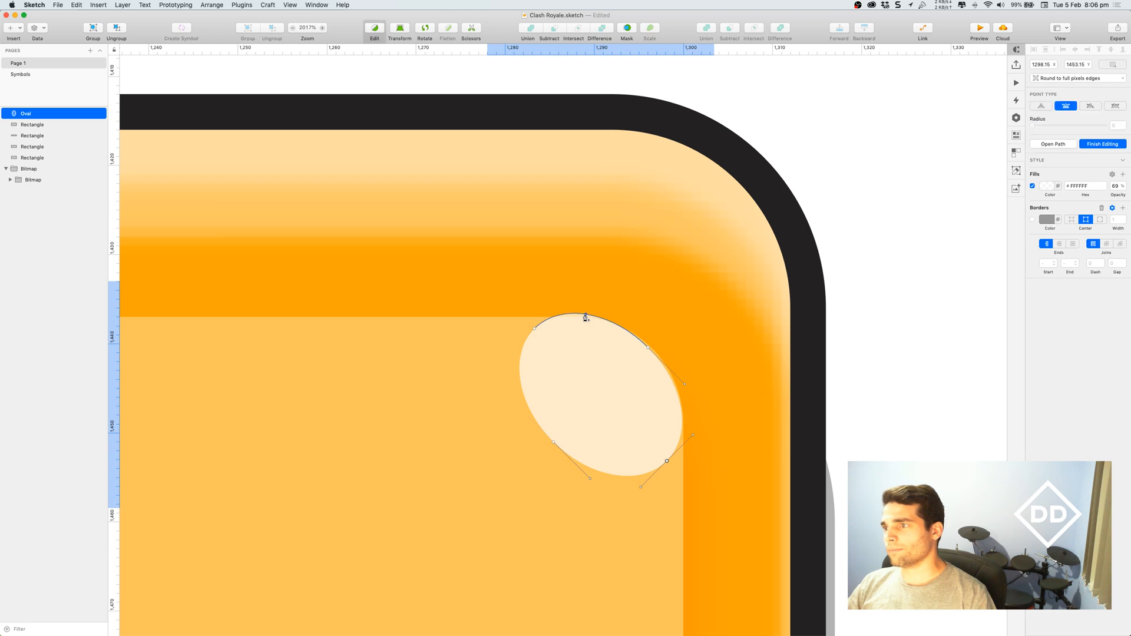
drag(535, 328, 532, 336)
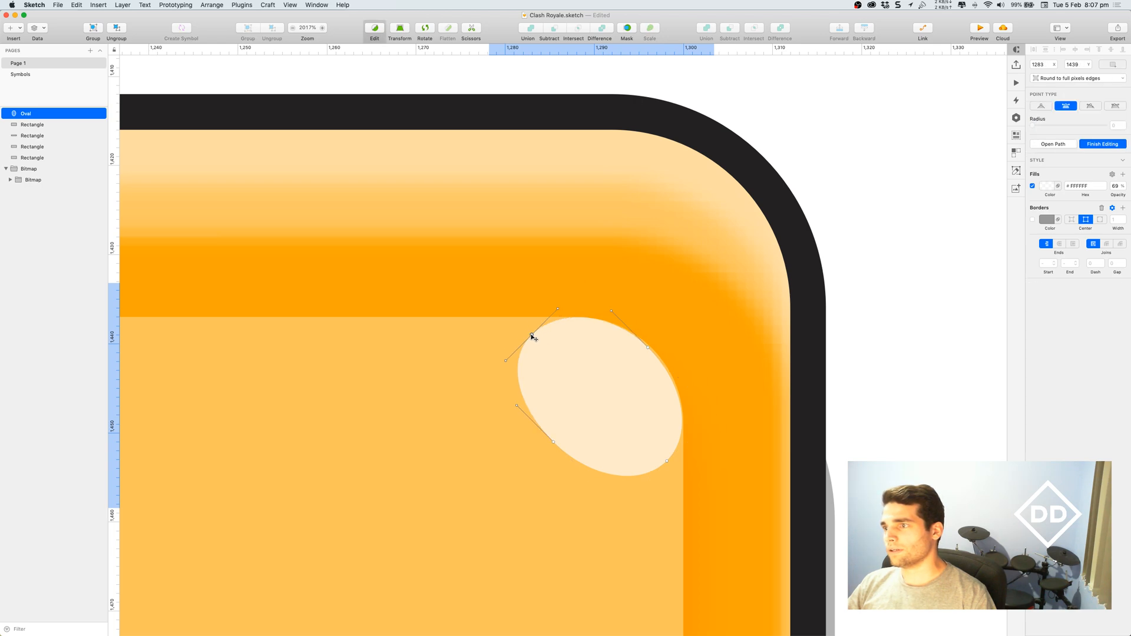
drag(552, 443, 549, 451)
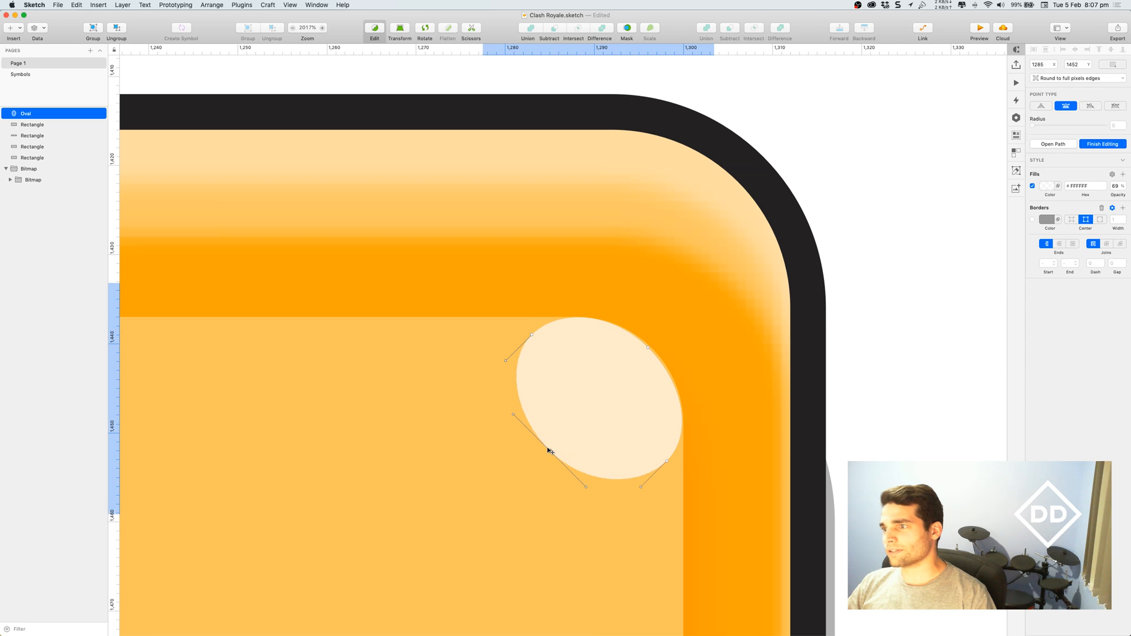
click(897, 386)
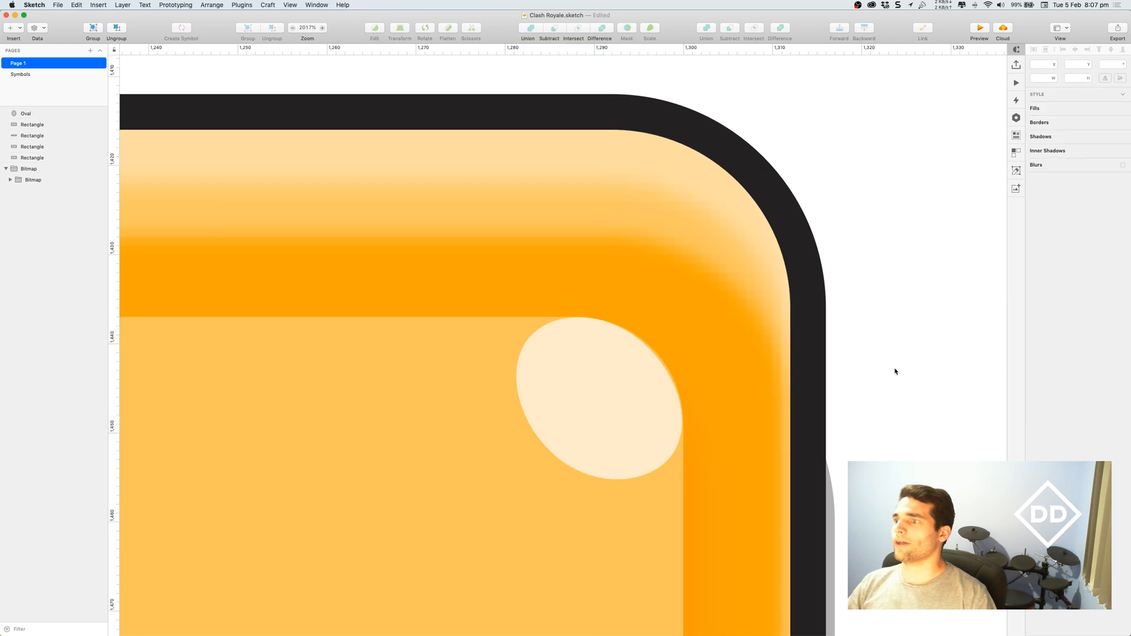
Step: Set the fill opacity of the oval corner highlight to 50%
scroll(890, 369, down, 10)
scroll(931, 387, down, 5)
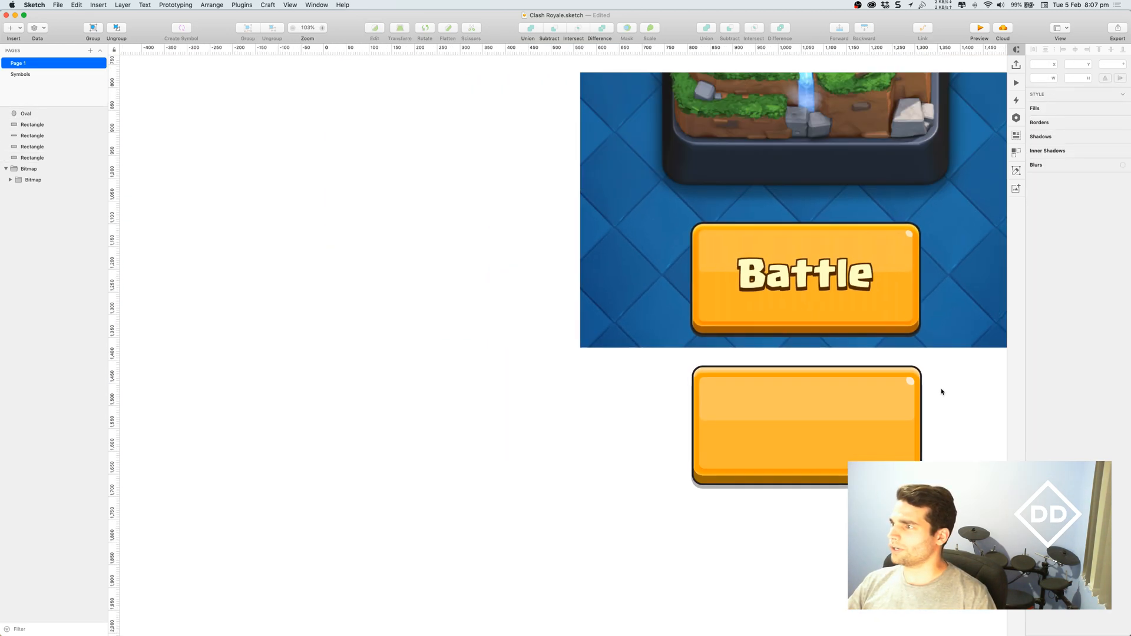
scroll(831, 375, up, 3)
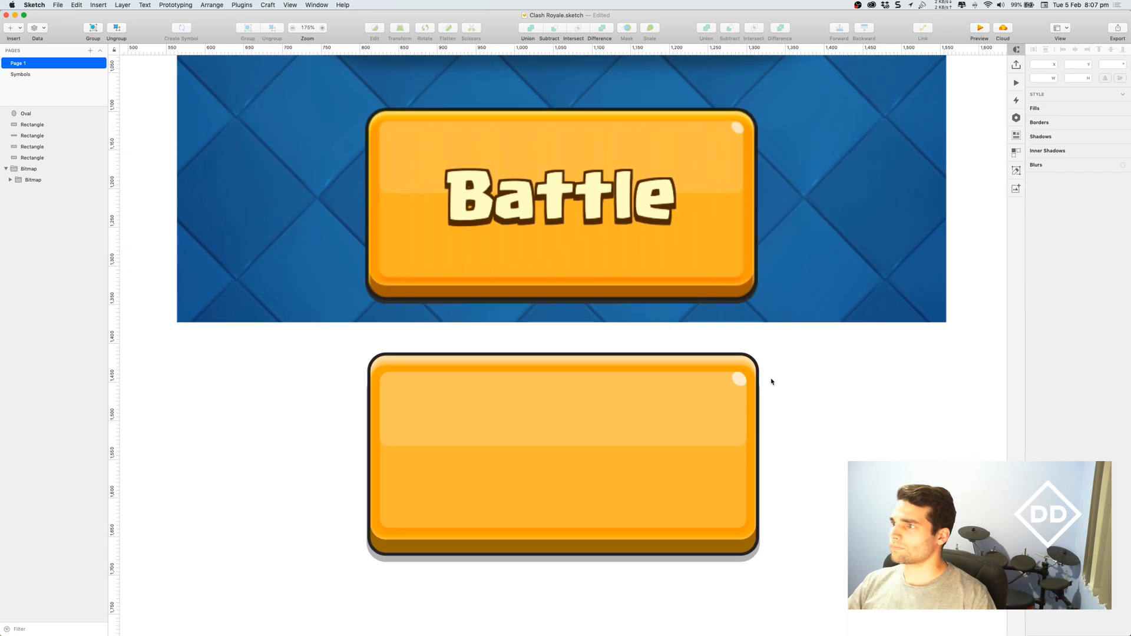
click(740, 379)
click(1116, 189)
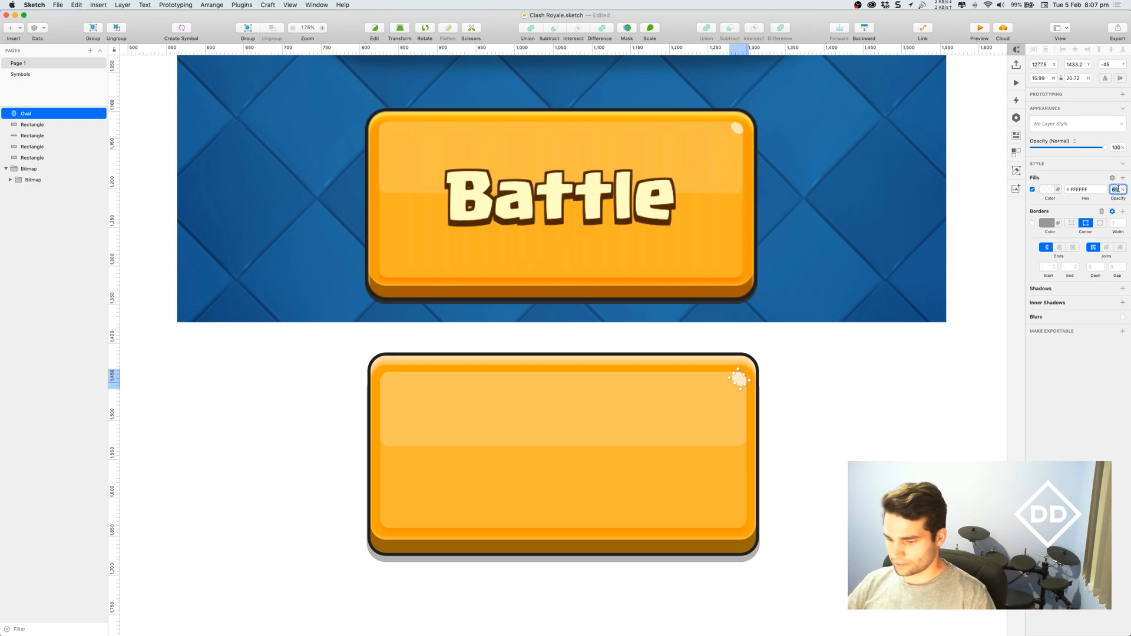
text(50)
click(922, 415)
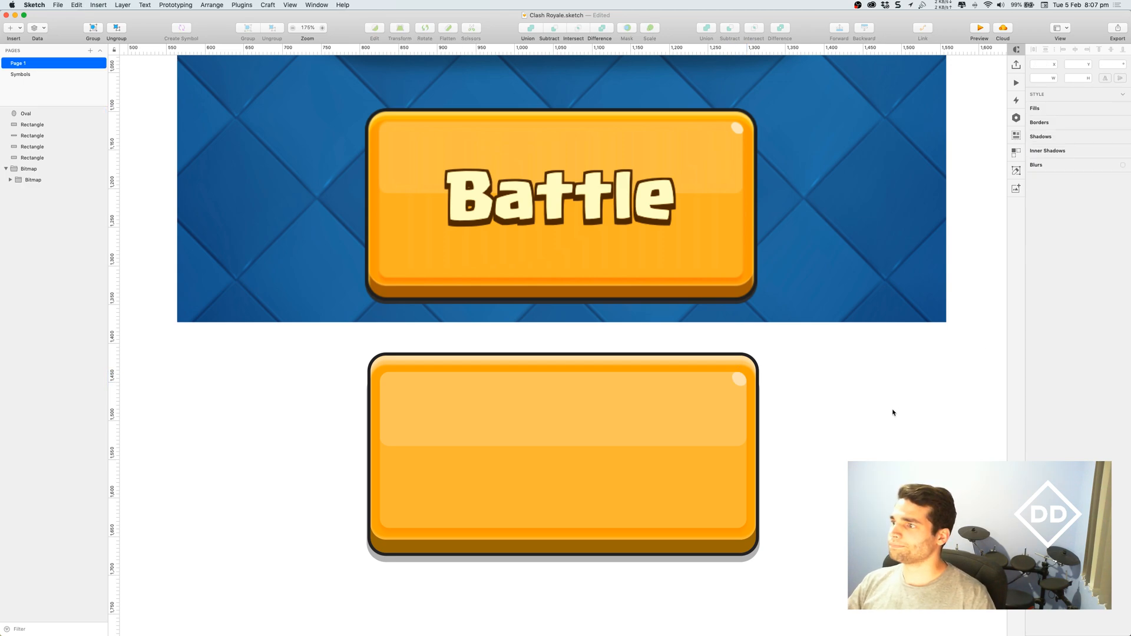
Step: Switch to Font Book, look at the Supercell-Magic Regular font preview, and close its window to return to the Sketch design
scroll(892, 408, down, 5)
scroll(756, 418, right, 1)
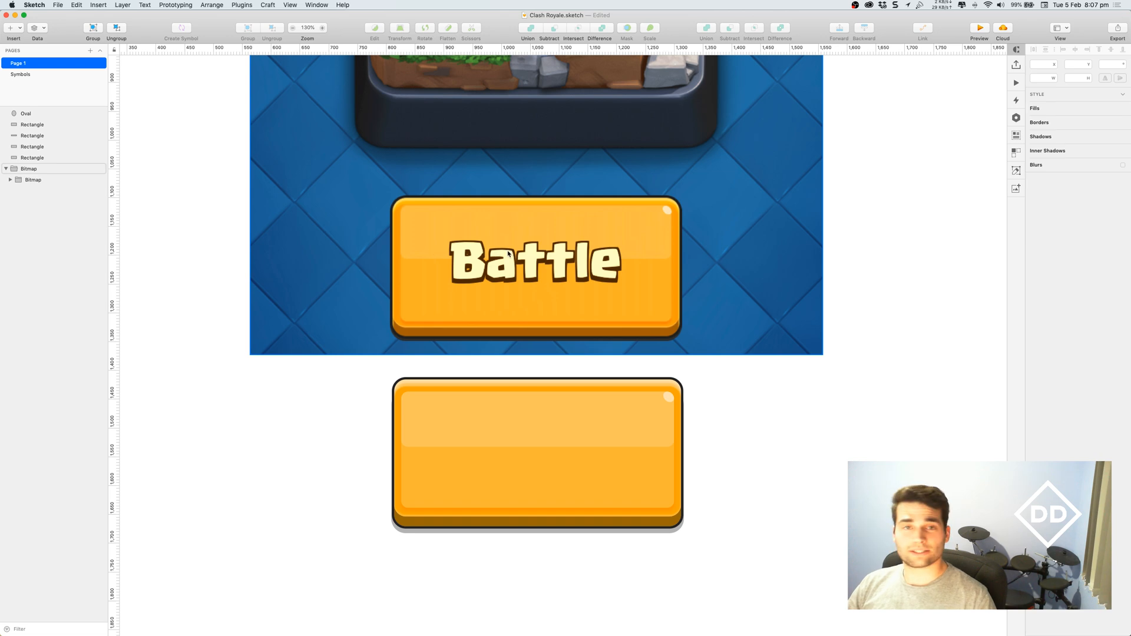
key(super+Tab)
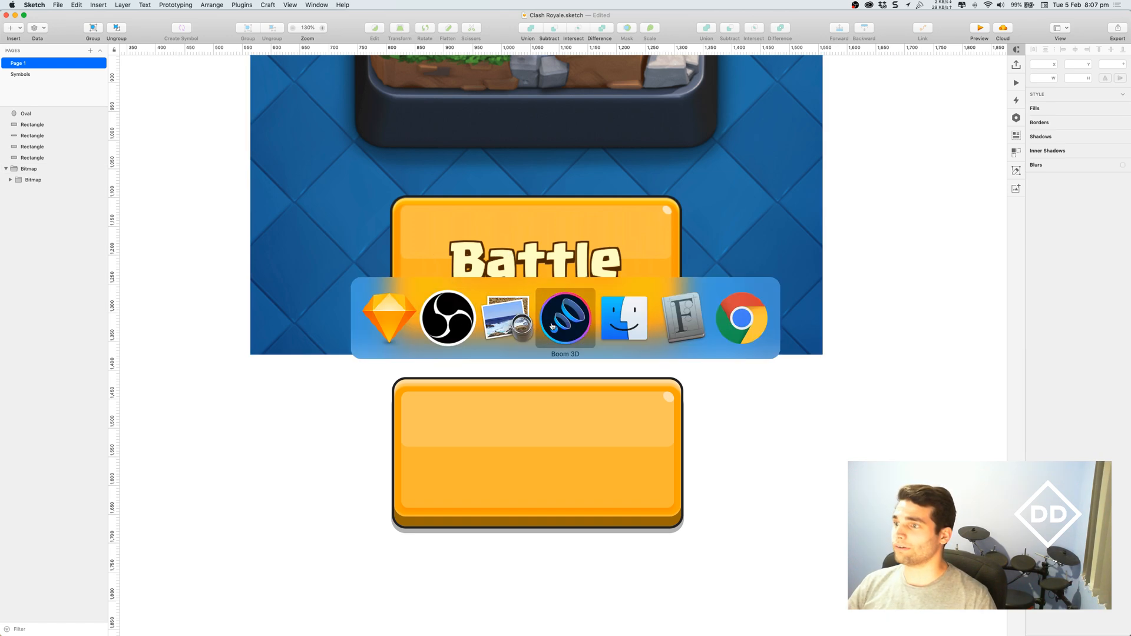
click(674, 318)
drag(755, 104, 285, 132)
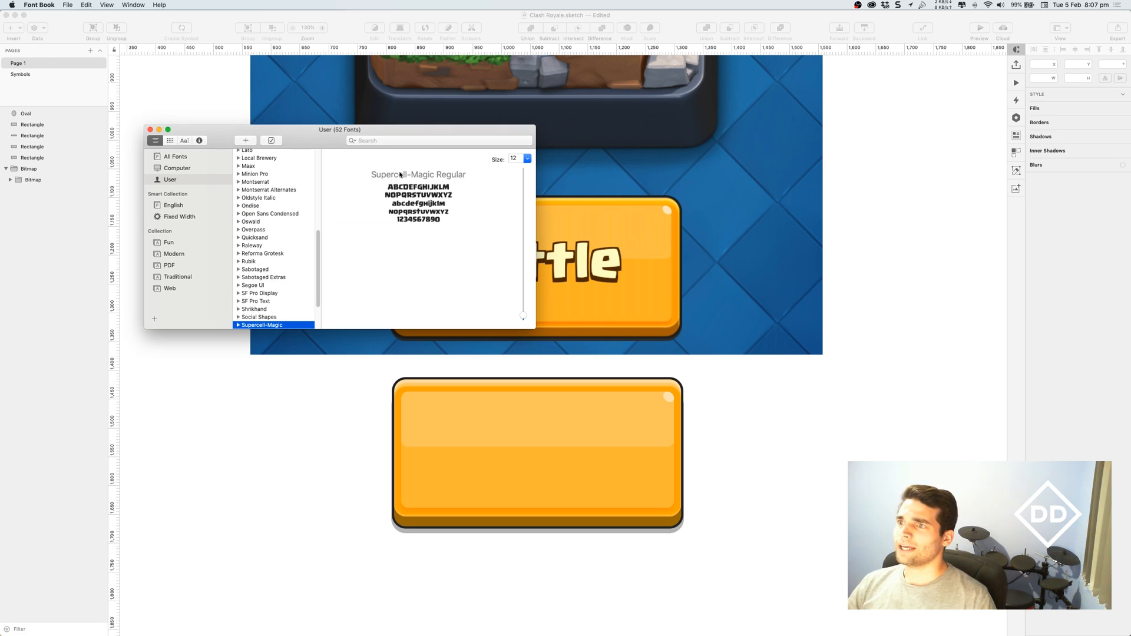
click(150, 130)
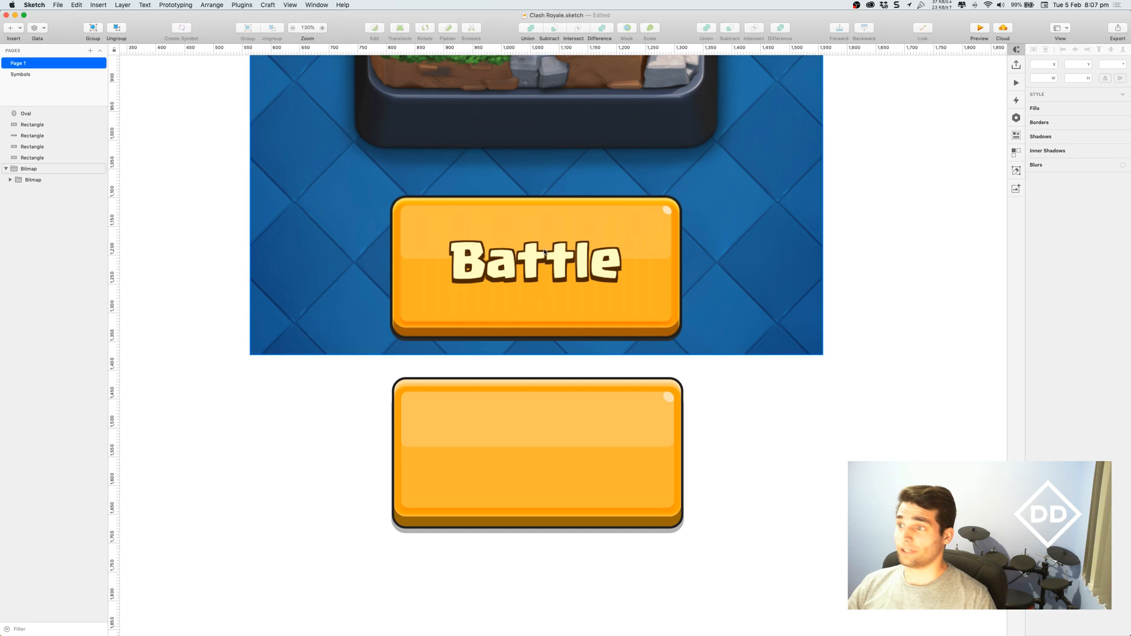
Step: Add a text layer reading "Battle" on the recreated button
click(12, 27)
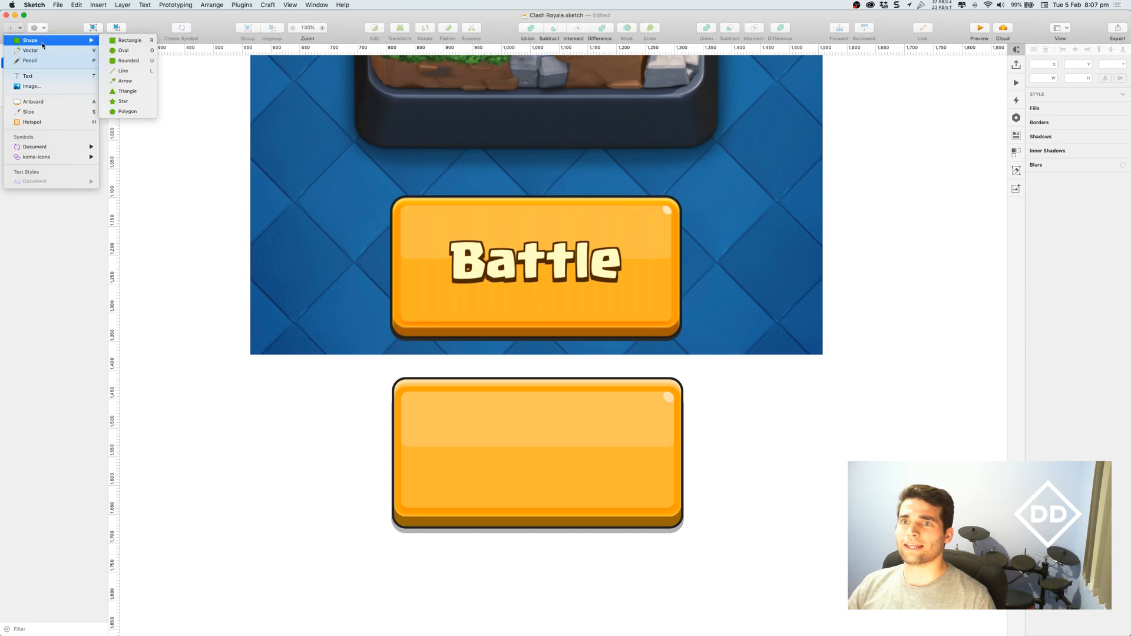
click(28, 76)
drag(639, 494, 639, 493)
text(Battle)
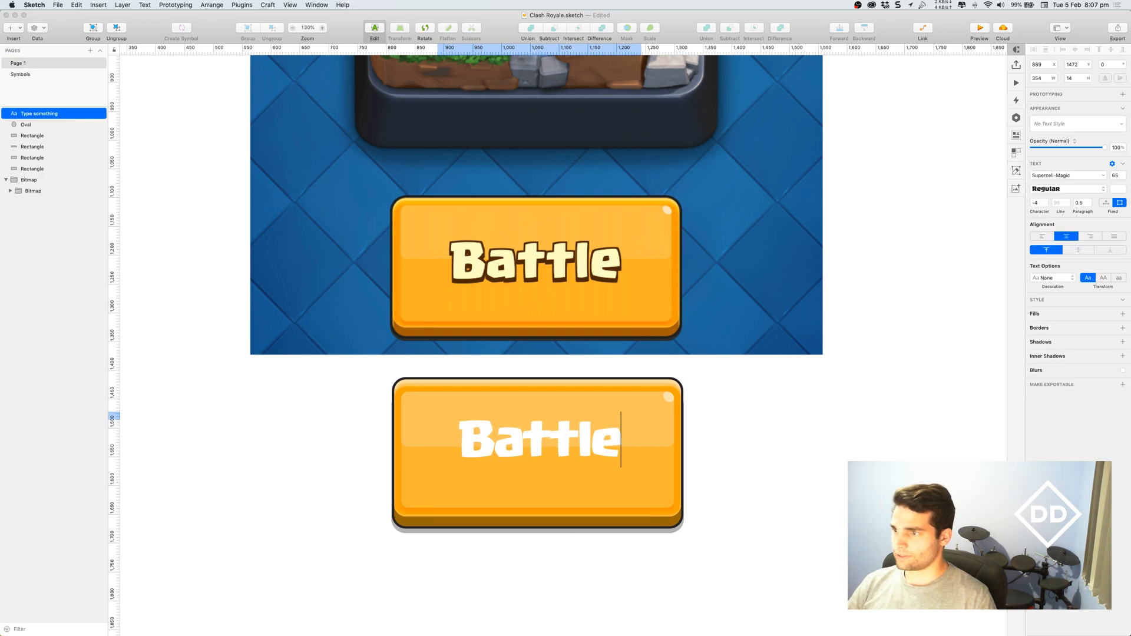
Step: Move and resize the Battle text box to 446 × 150 at X 840, Y 1464 within the button's panel
click(773, 495)
click(615, 454)
drag(615, 454, 613, 467)
mouse_move(535, 425)
mouse_down()
mouse_move(536, 393)
mouse_move(554, 432)
mouse_up()
drag(641, 451, 665, 451)
drag(436, 450, 408, 451)
shift+click(676, 462)
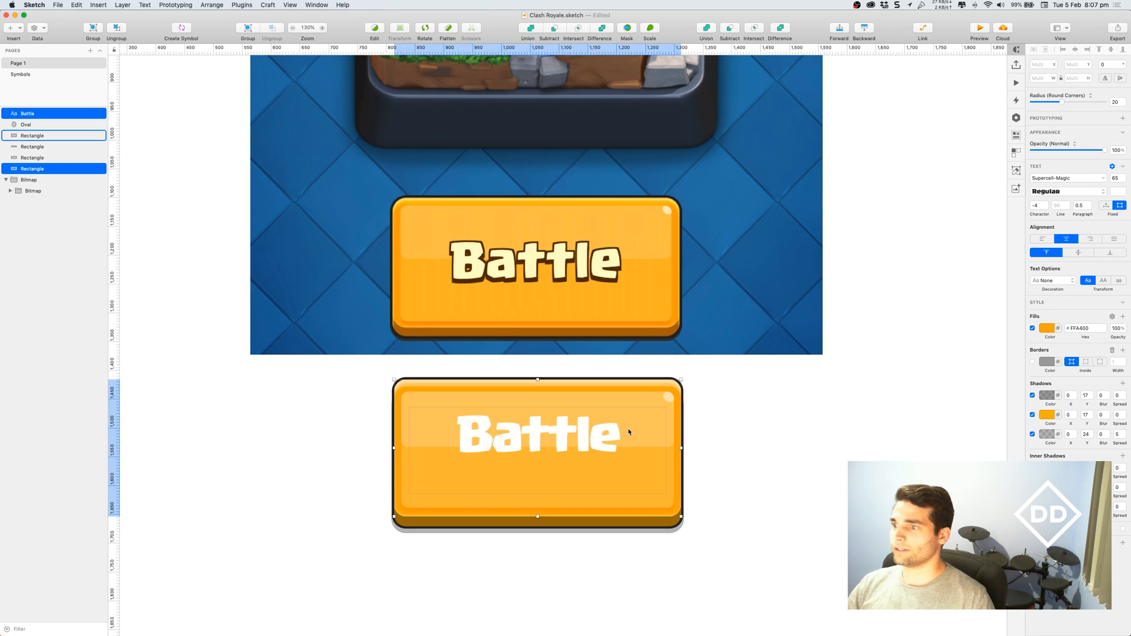
Step: Align the Battle text to the vertical middle of its text box
click(603, 447)
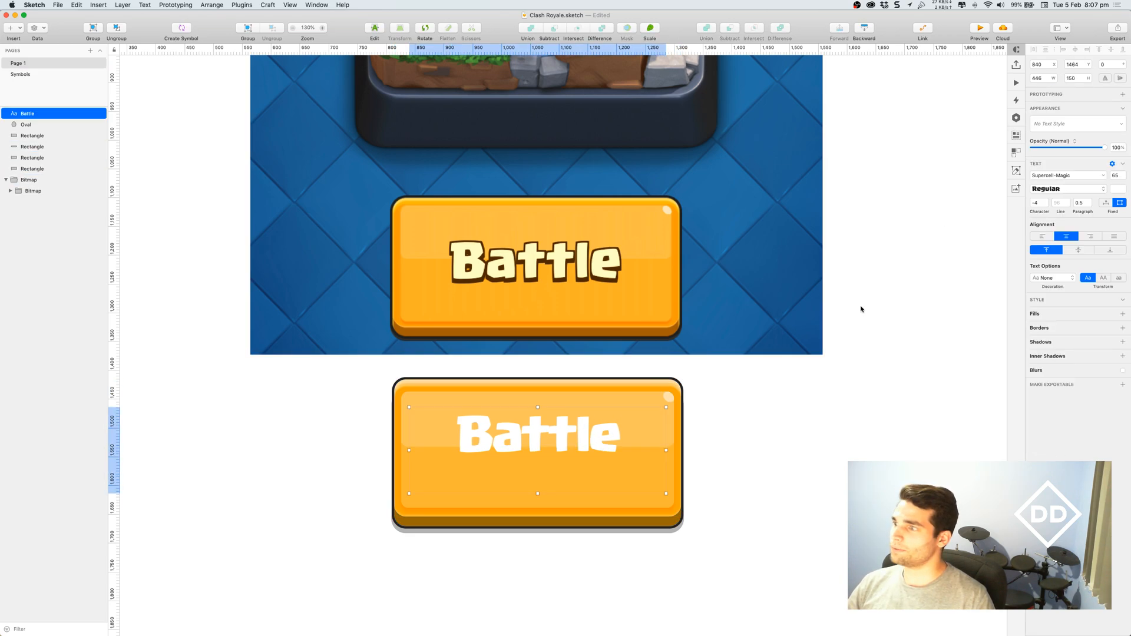
click(1078, 250)
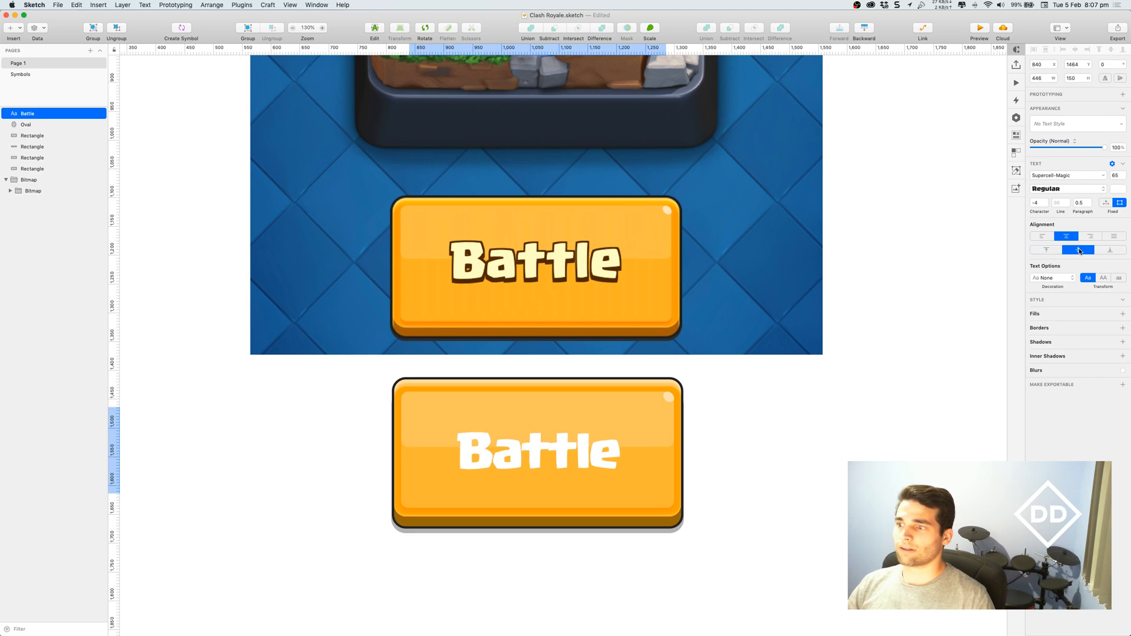
click(805, 371)
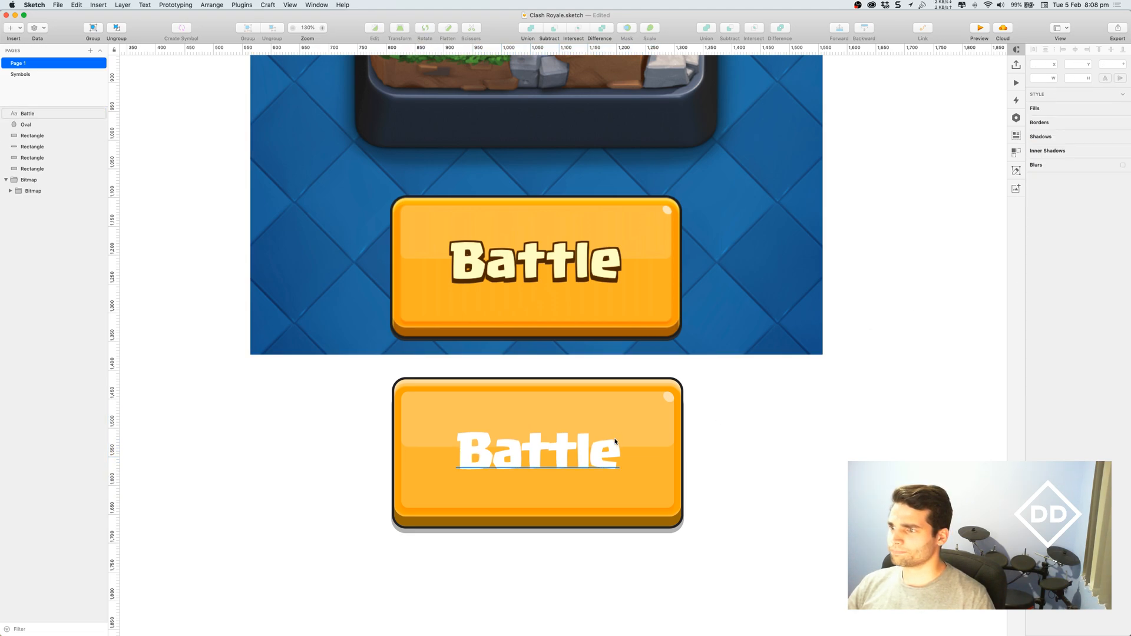
Step: Colour the Battle text pale yellow (#FFFFCC) by sampling the lettering in the reference screenshot
click(603, 451)
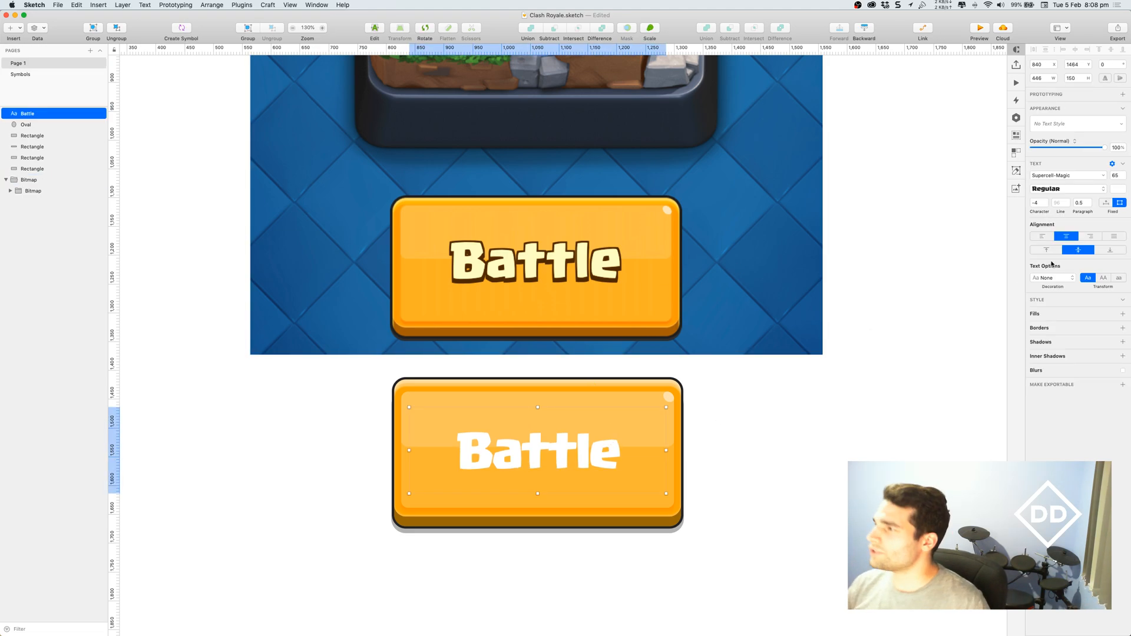
click(1118, 188)
click(1037, 285)
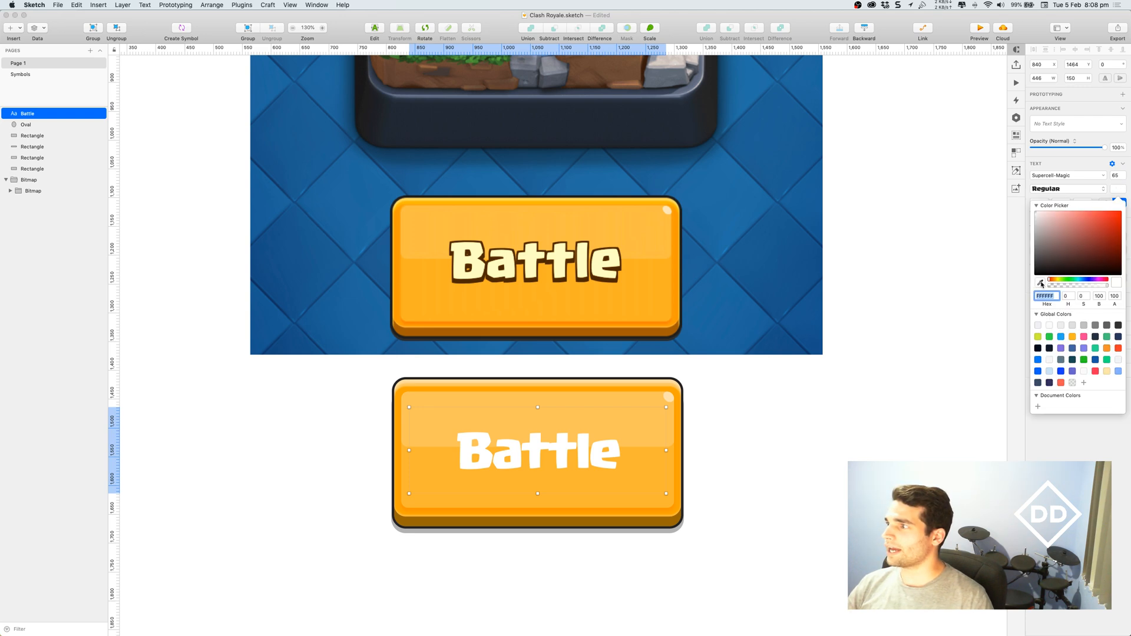
click(595, 255)
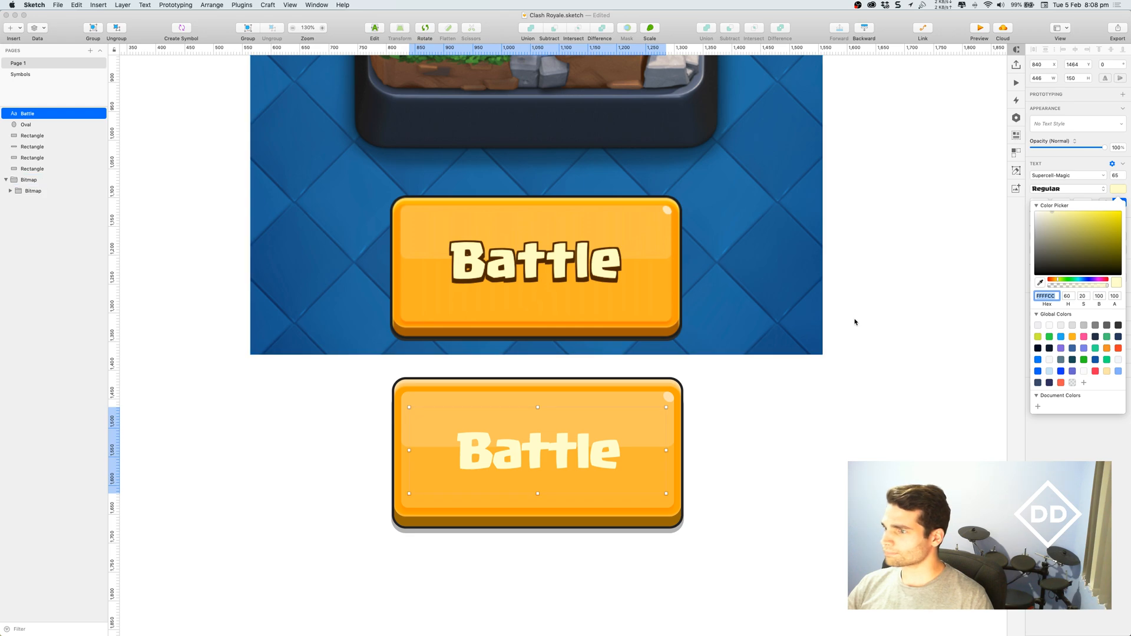
key(Escape)
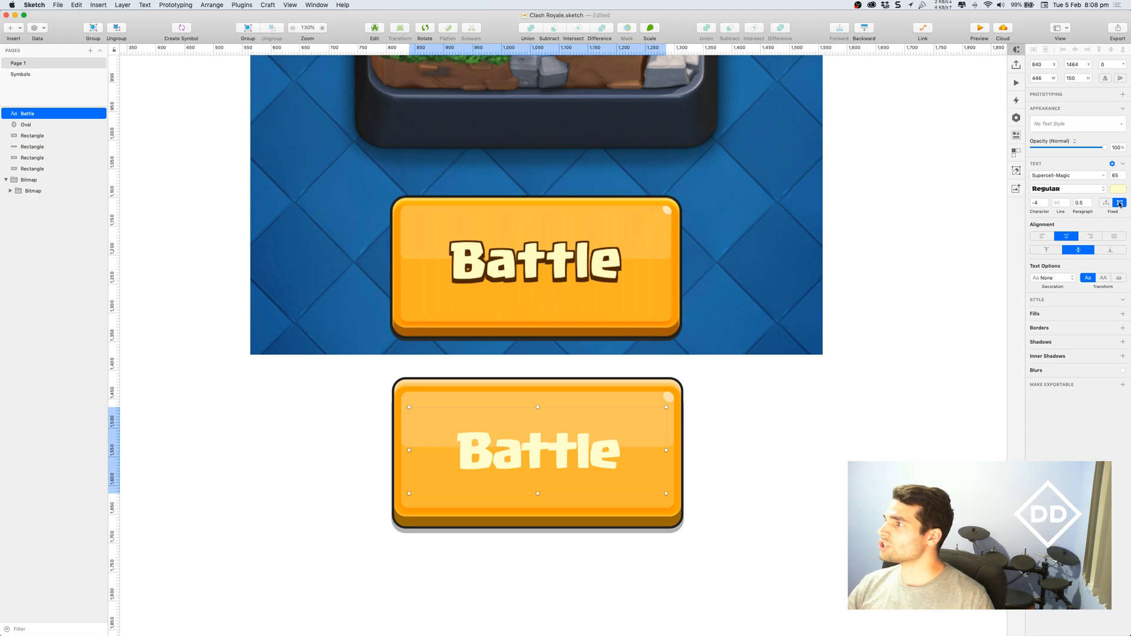
Step: Add a centred border to the Battle text in the dark brown sampled from the reference lettering's outline
click(1052, 329)
click(1046, 340)
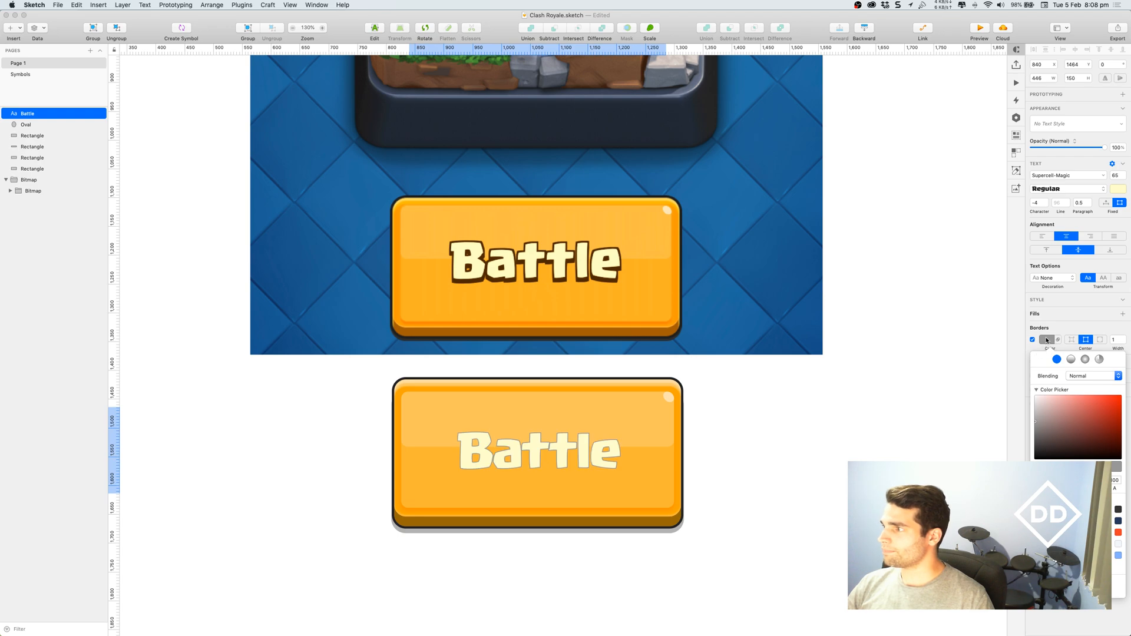
click(1046, 340)
click(1048, 340)
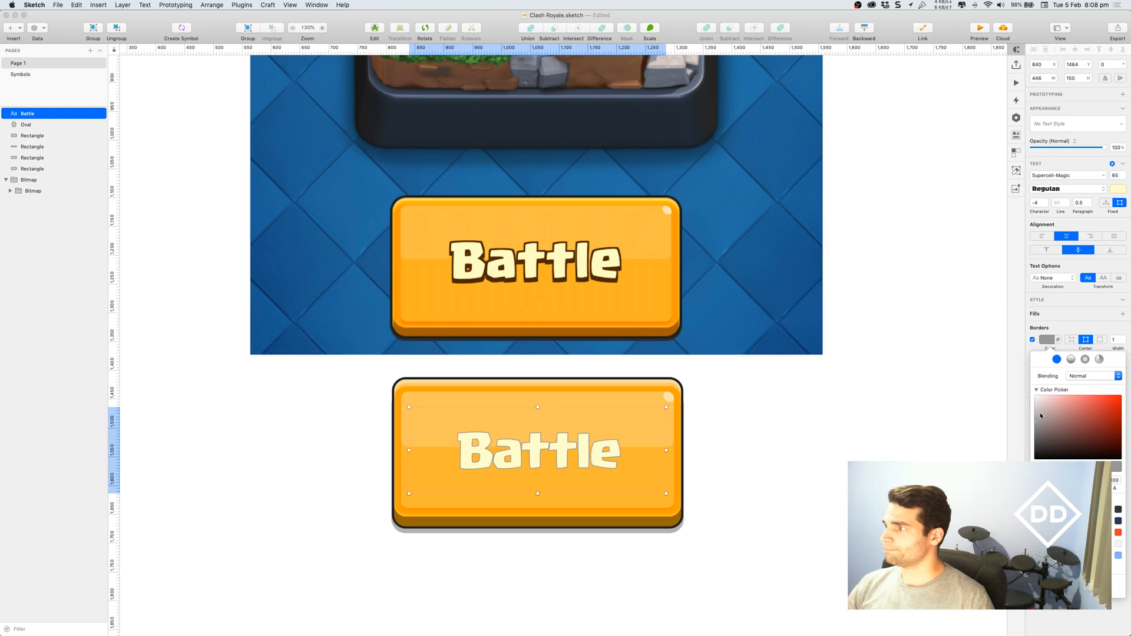
click(1038, 467)
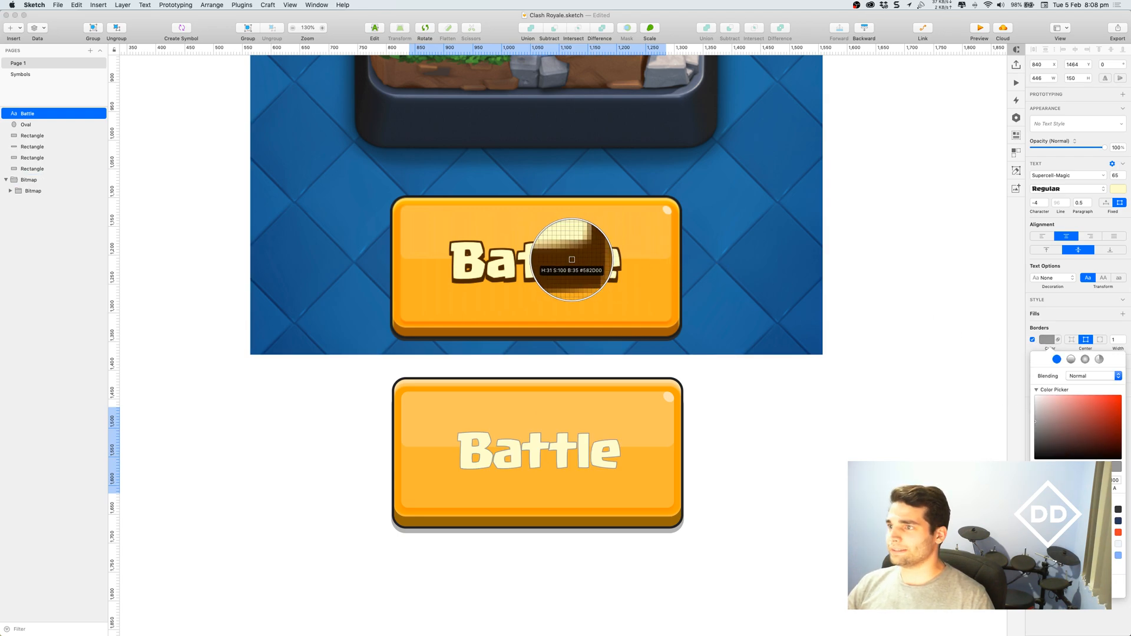
click(569, 266)
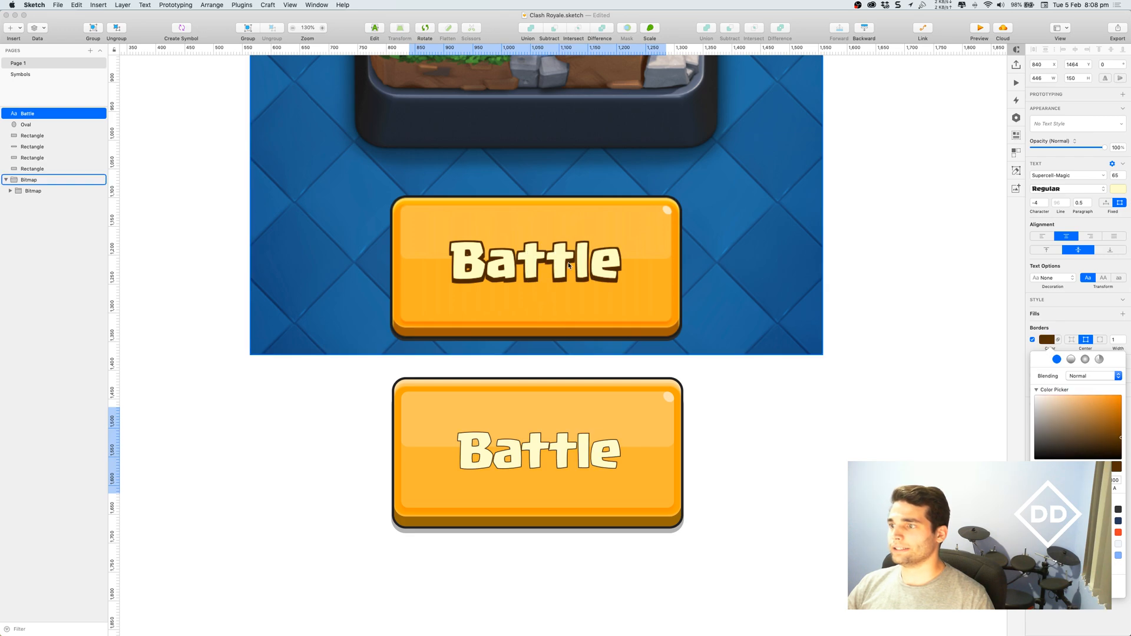
Step: Set the Battle text's border width to 2, after trying 3
click(1123, 338)
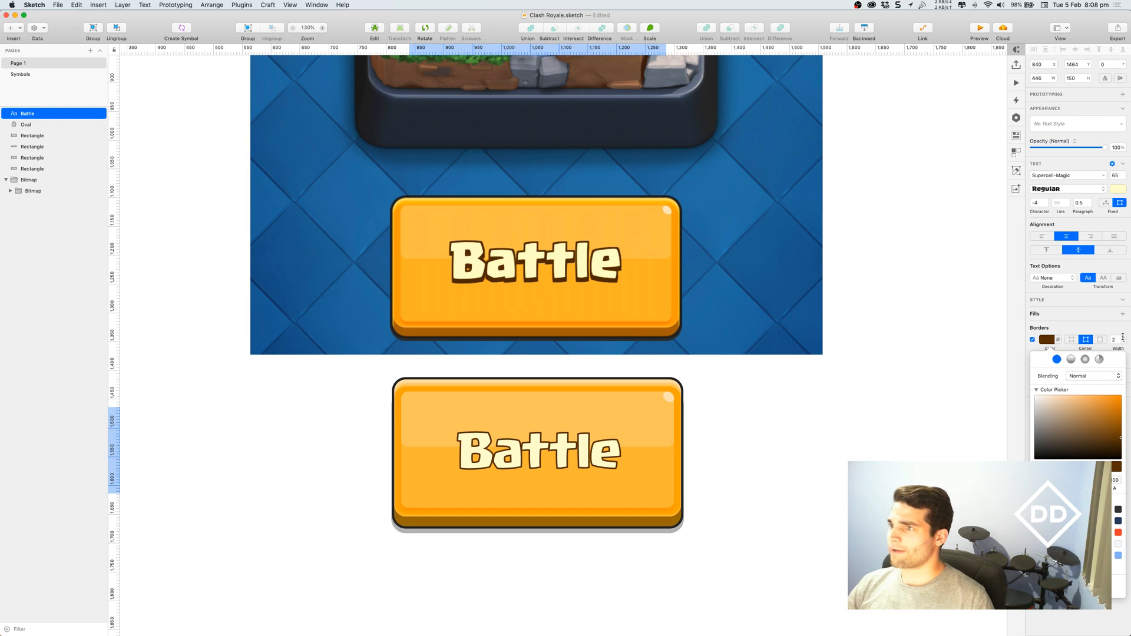
click(1123, 338)
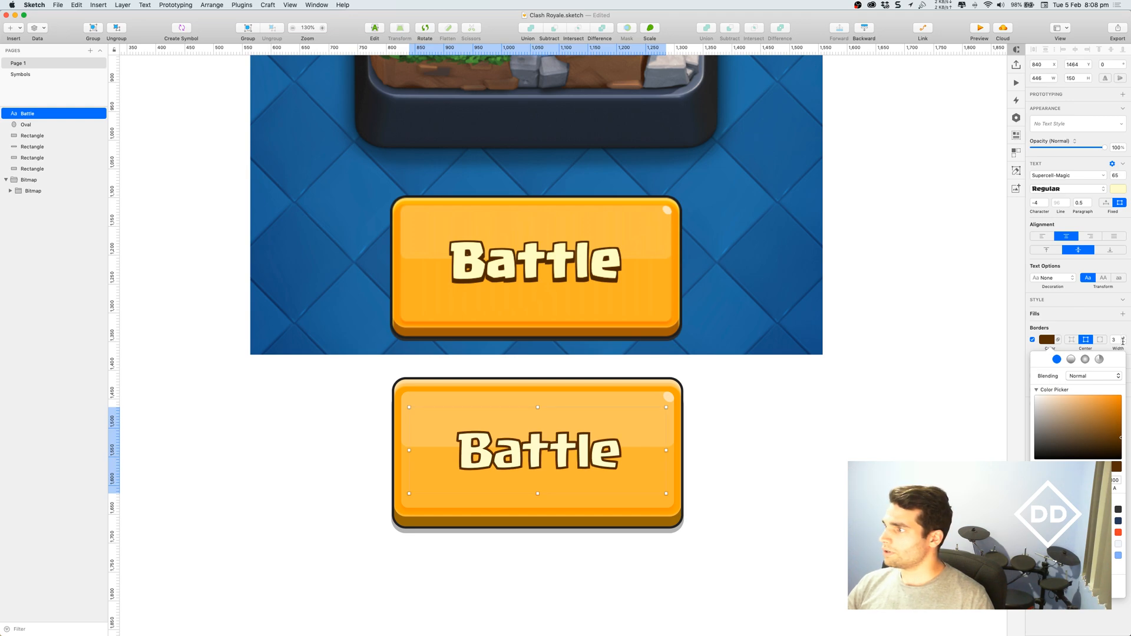
click(1123, 342)
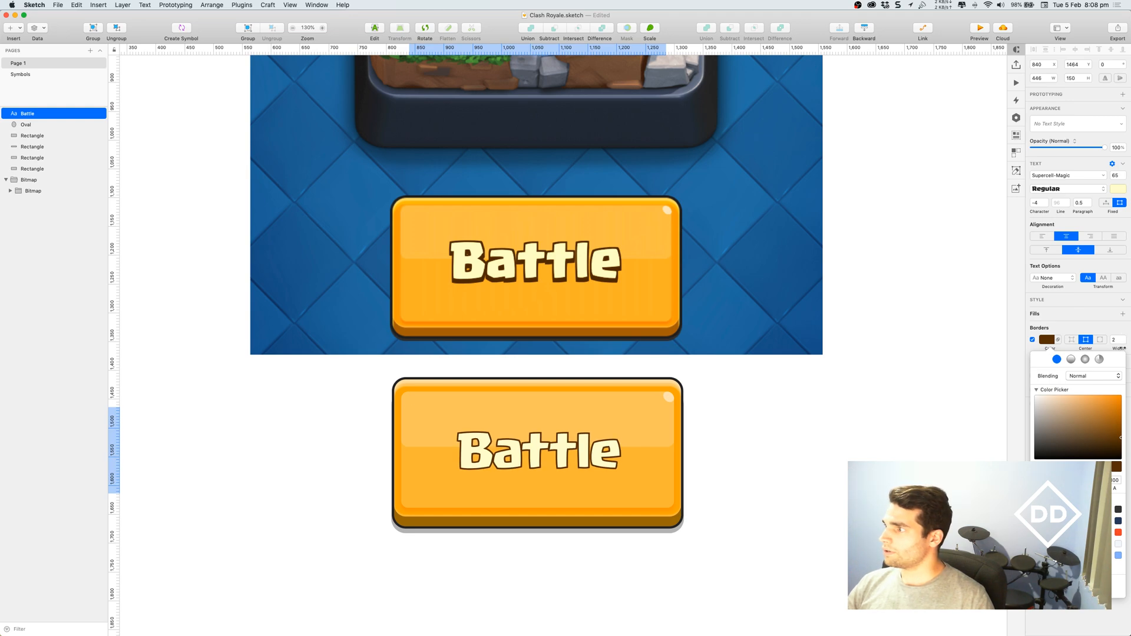
click(935, 298)
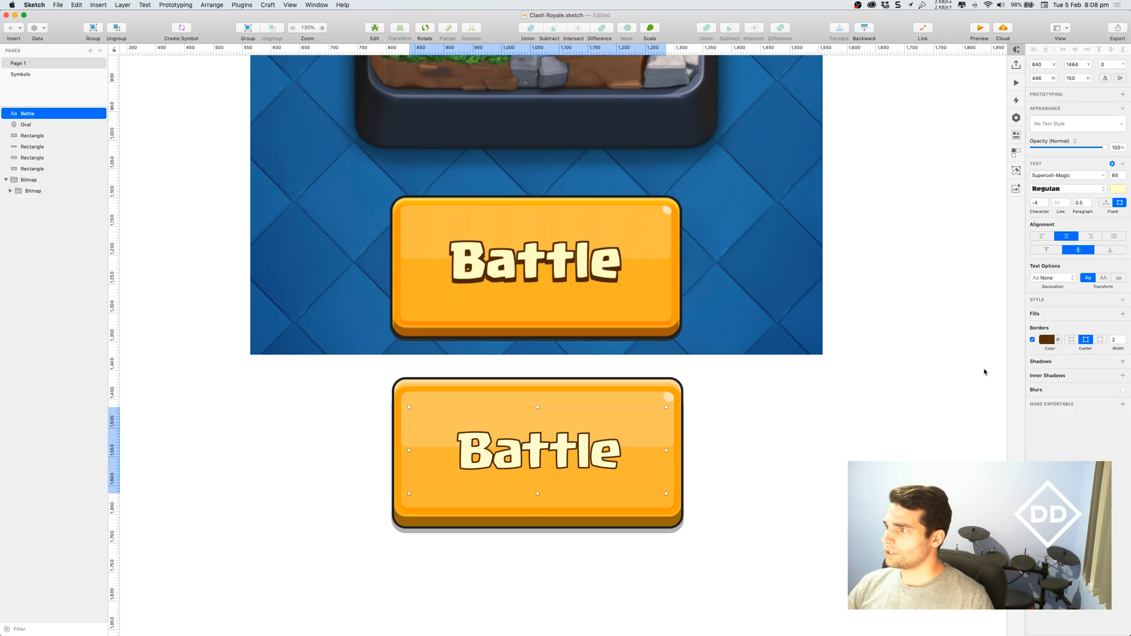
Step: Add a shadow to the Battle text in the dark brown sampled from its border colour
click(1051, 362)
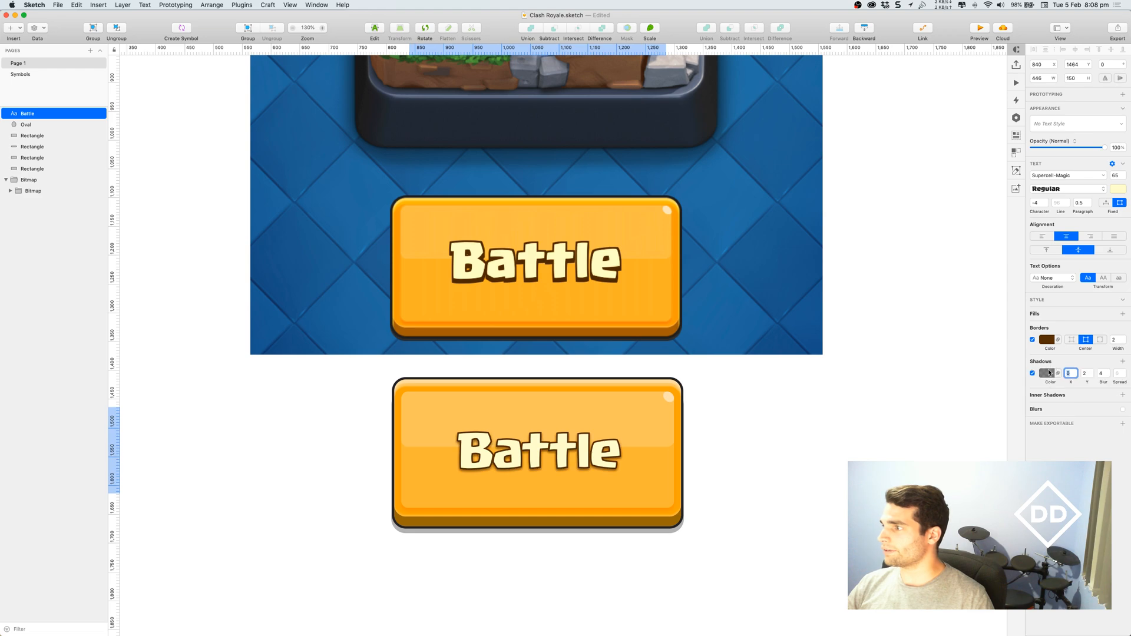
click(1047, 373)
key(ctrl+c)
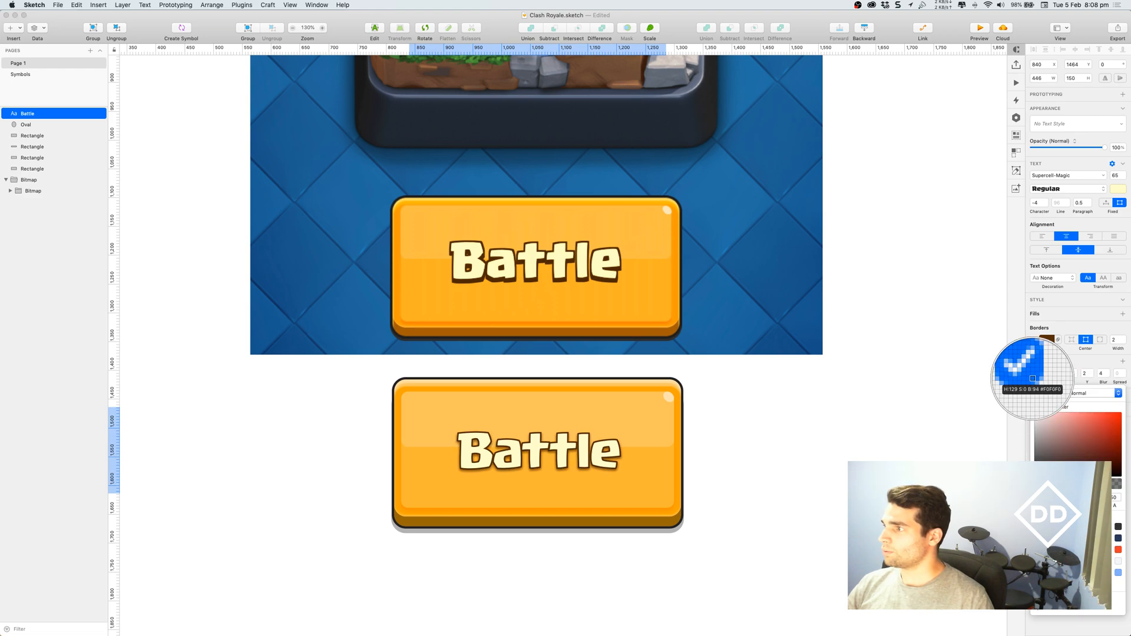
click(1045, 340)
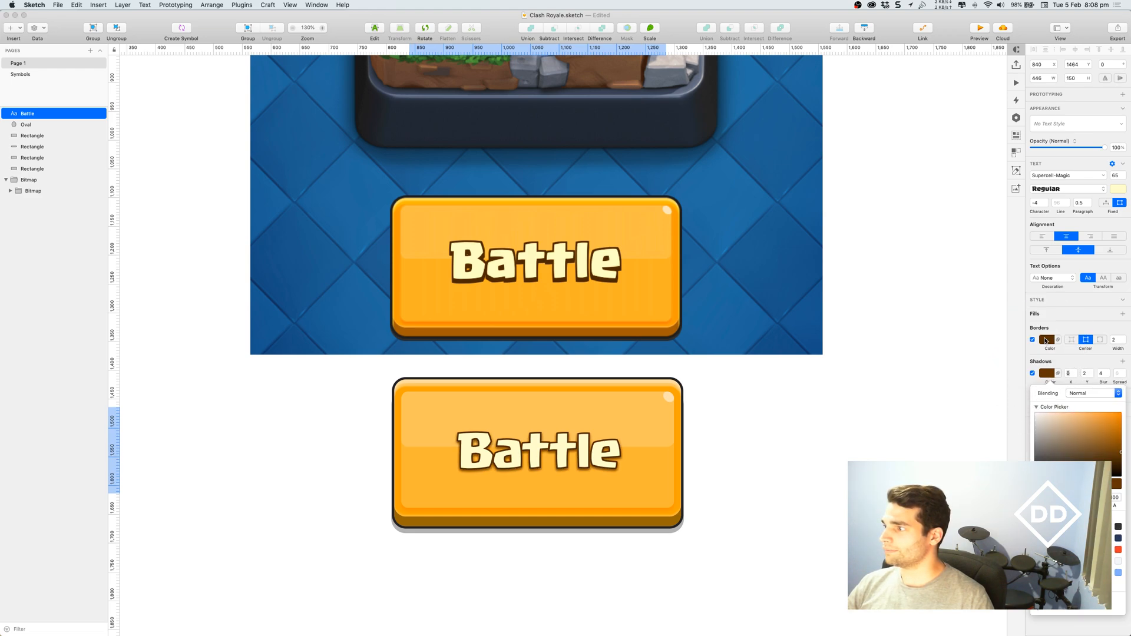
Step: Set the Battle text shadow's blur to 0 and its Y offset to 5
click(1107, 376)
click(1106, 375)
click(1106, 376)
click(1107, 376)
click(1091, 370)
click(1091, 370)
click(1090, 371)
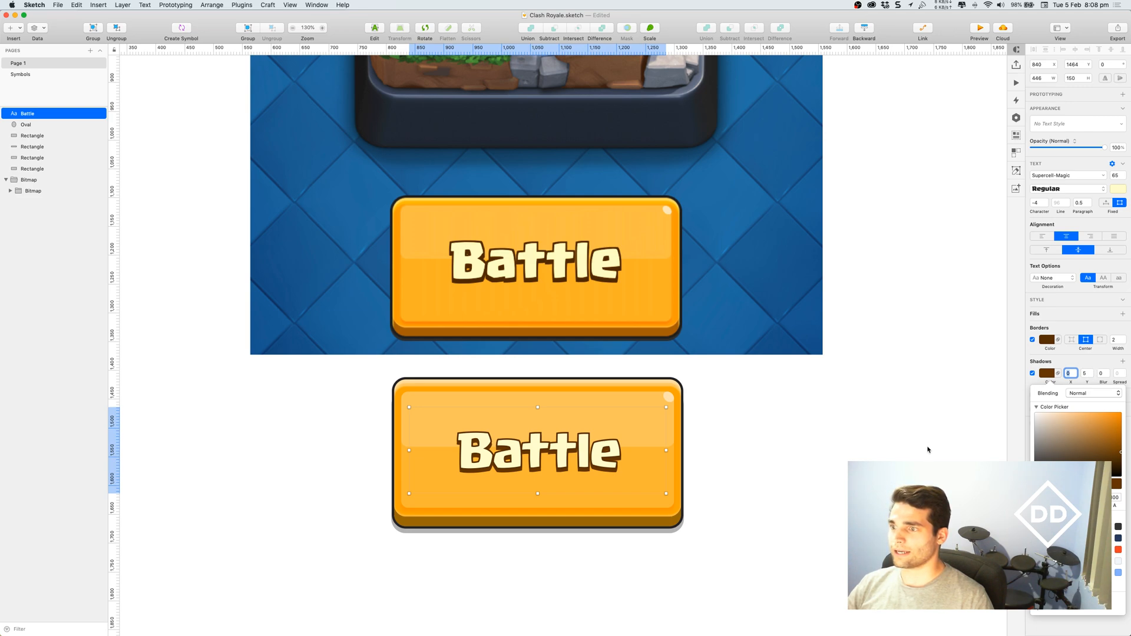
Step: Move the Battle text up to Y 1457 on the button
click(887, 438)
drag(564, 450, 563, 445)
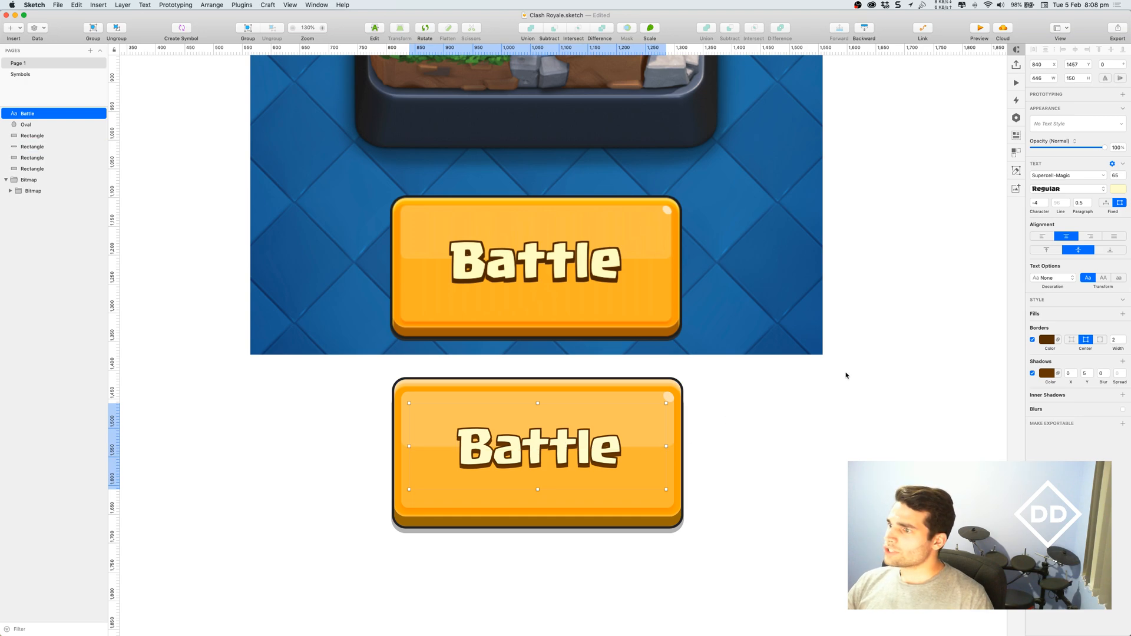
Step: Try a character spacing of 0 on the Battle text and restore it to -4
click(1038, 202)
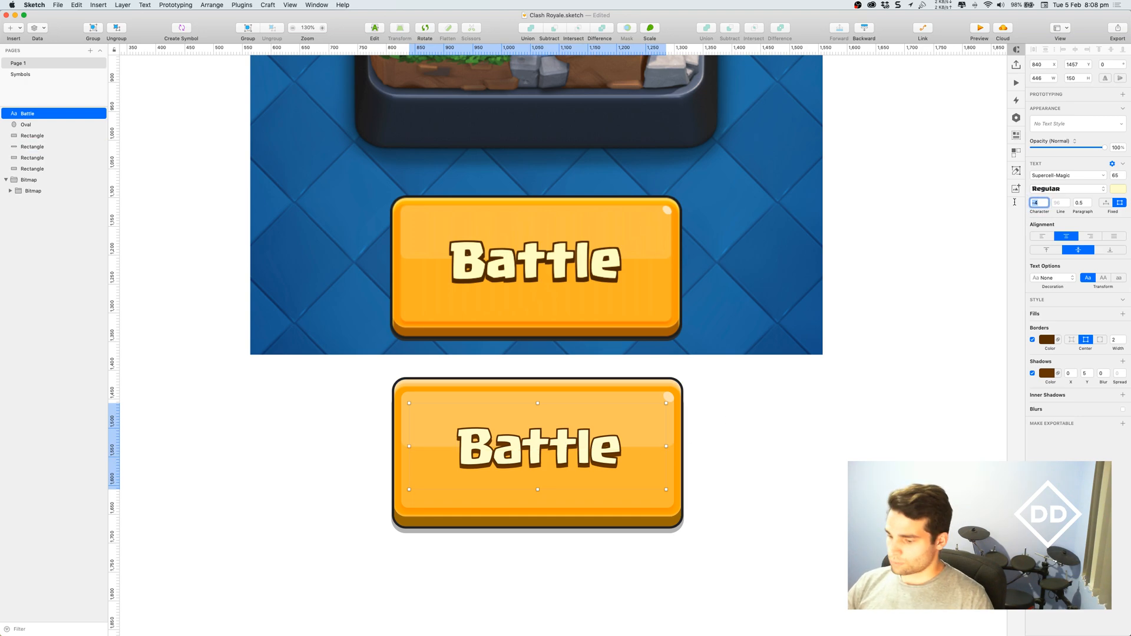
text(0)
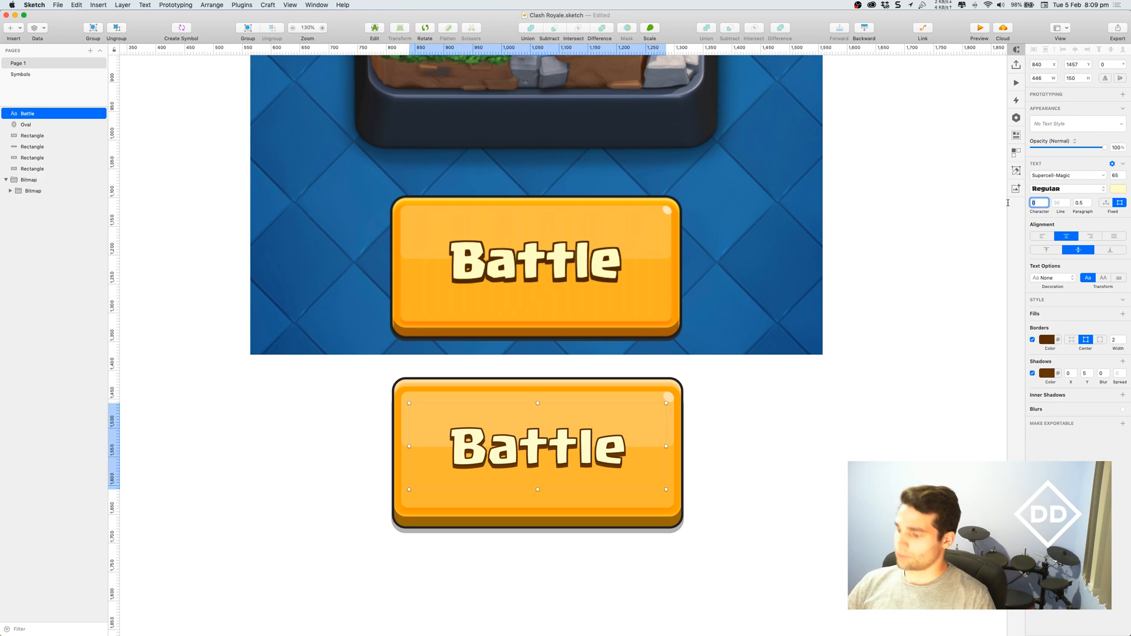
text(4)
key(Return)
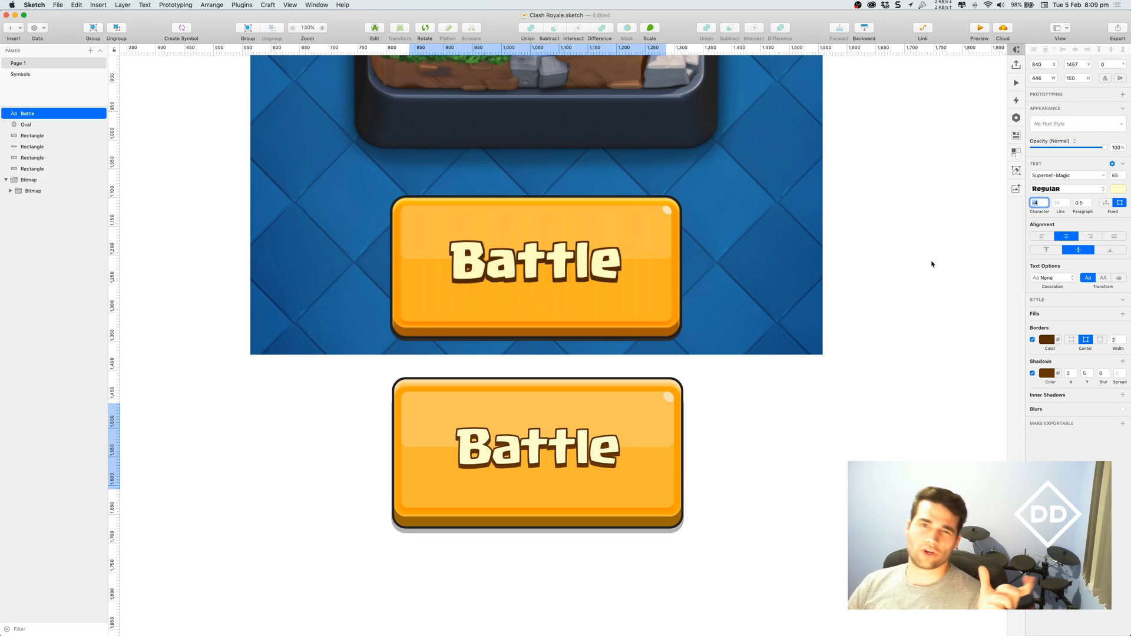
click(758, 458)
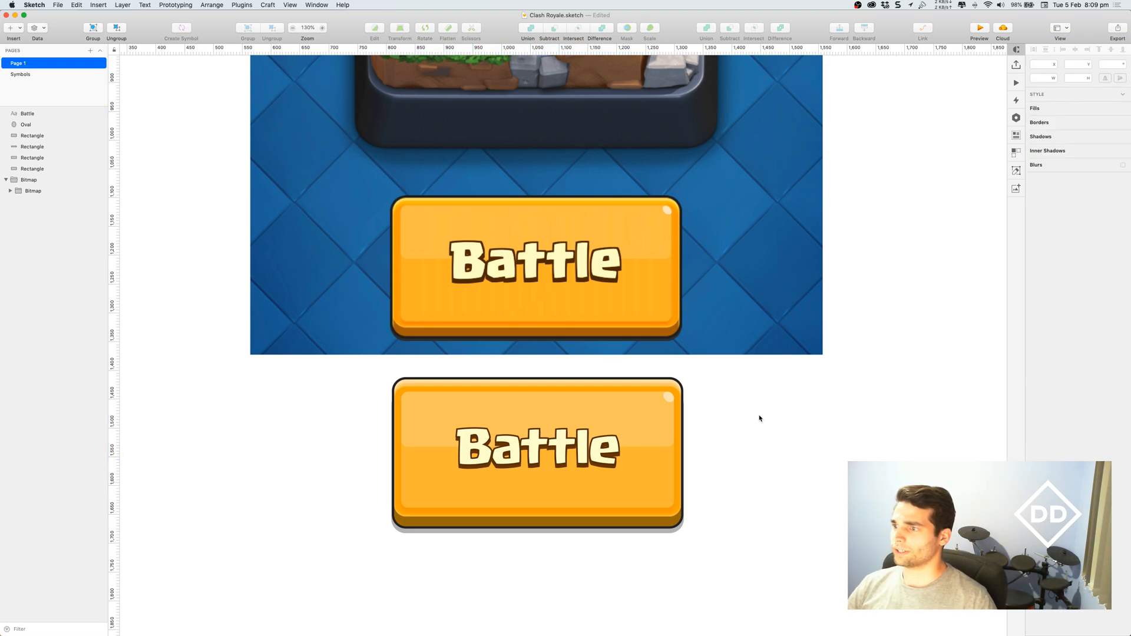
Step: Compare the recreated Battle button with the original in the screenshot, both close up and at full view
scroll(758, 419, up, 1)
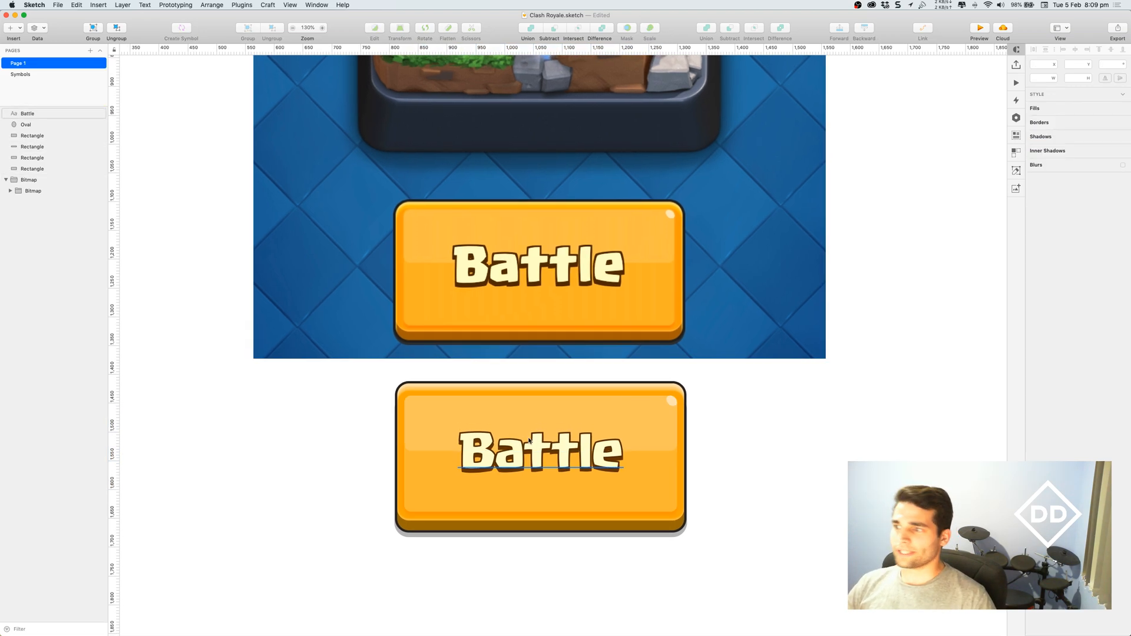
click(617, 409)
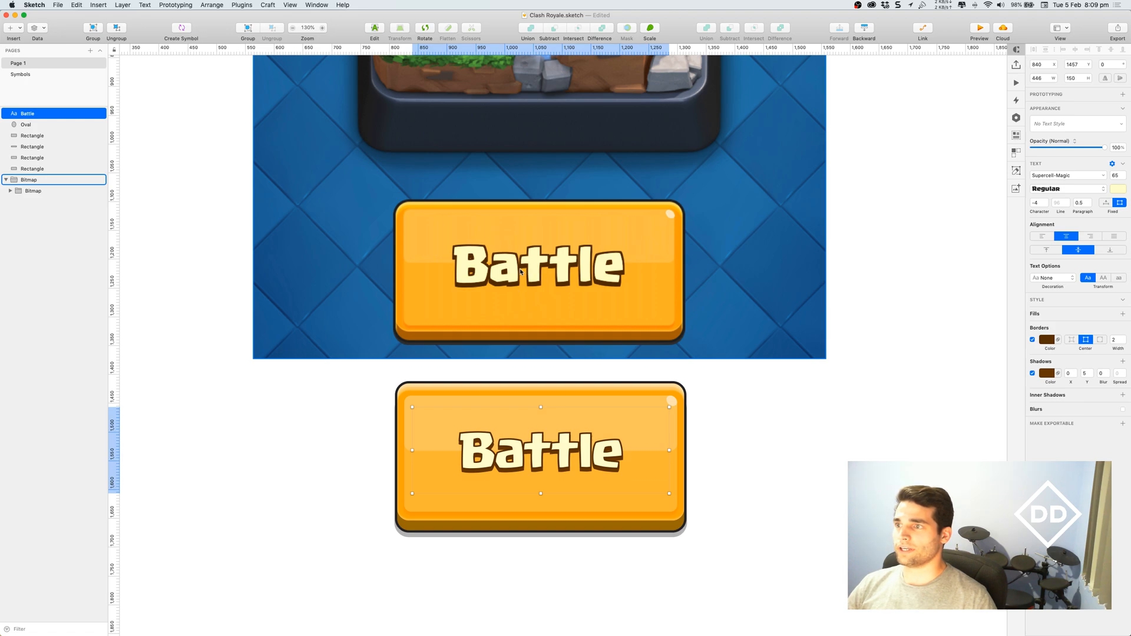
scroll(524, 272, up, 5)
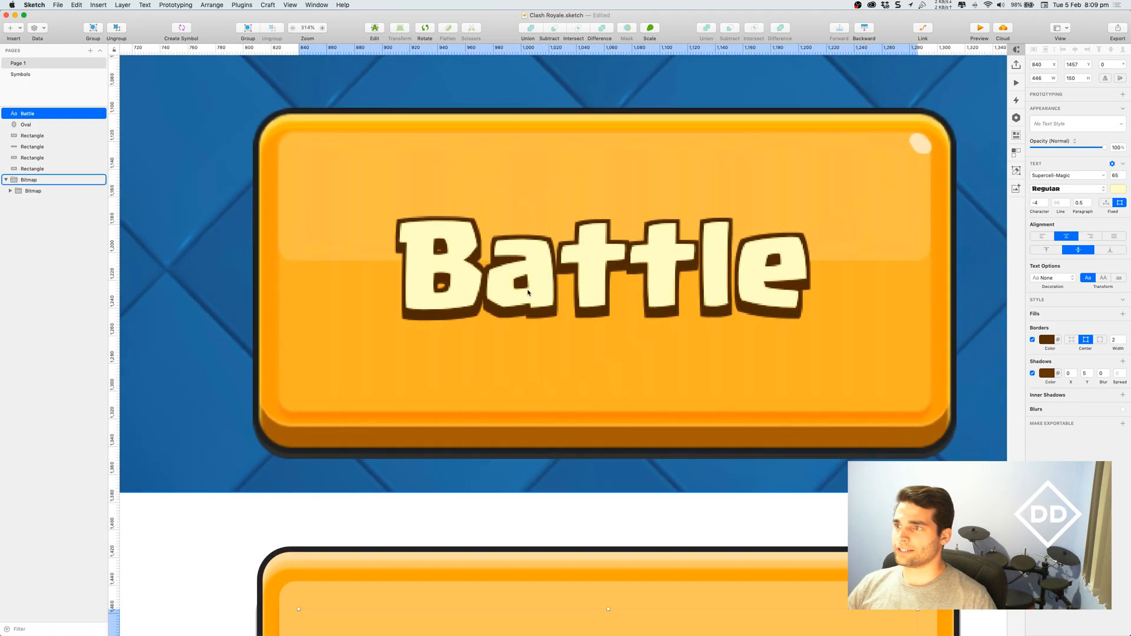
scroll(526, 288, down, 3)
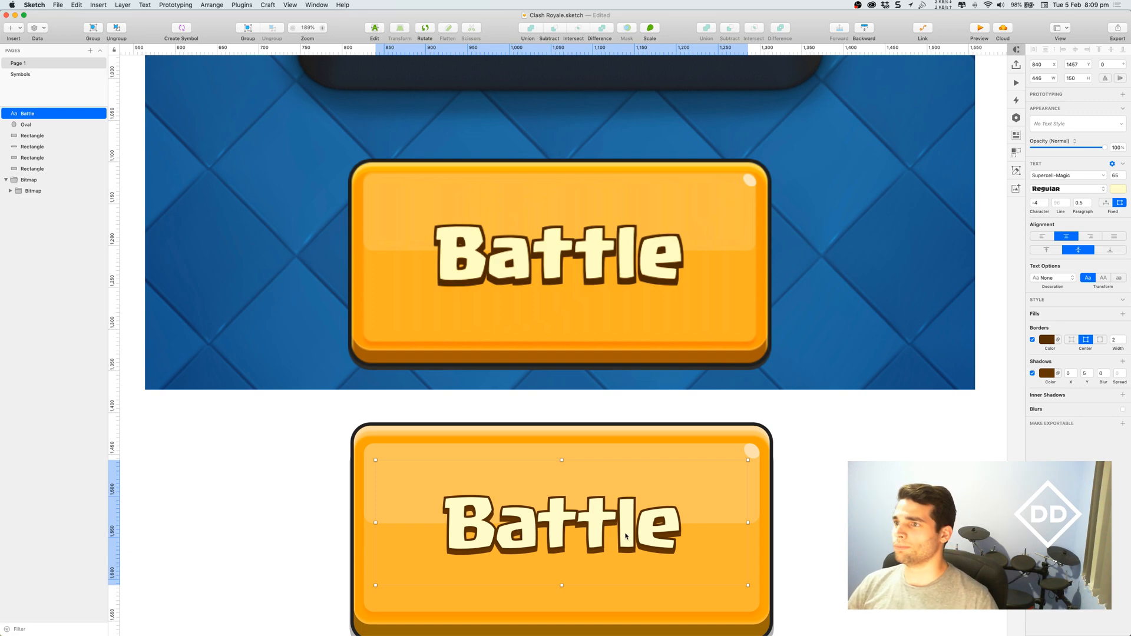
click(795, 522)
scroll(797, 520, down, 3)
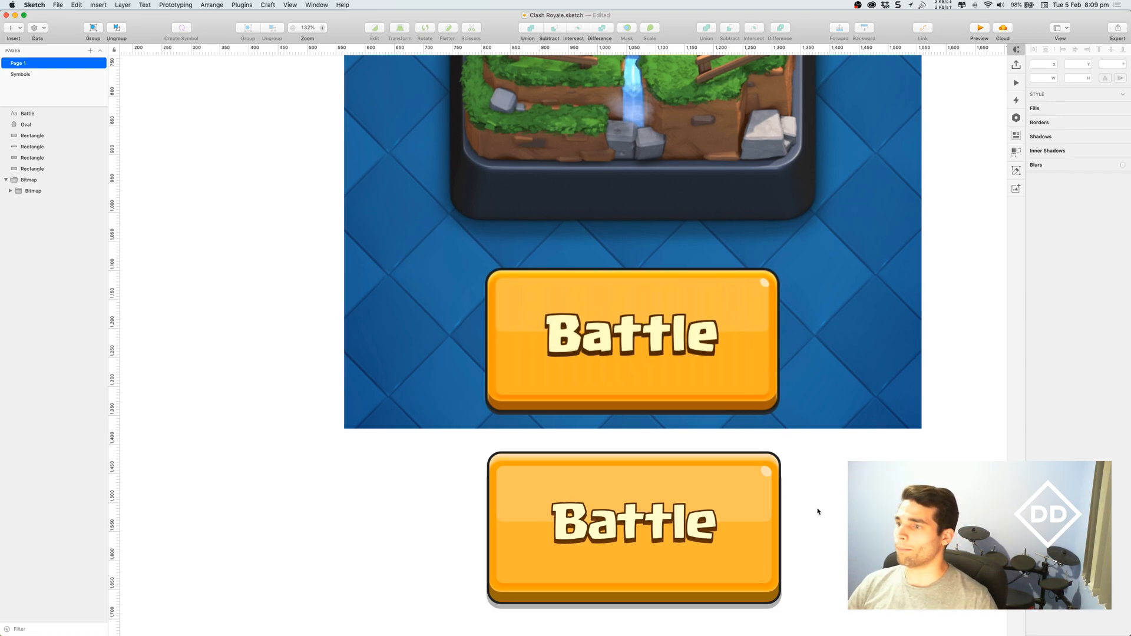
drag(815, 510, 750, 434)
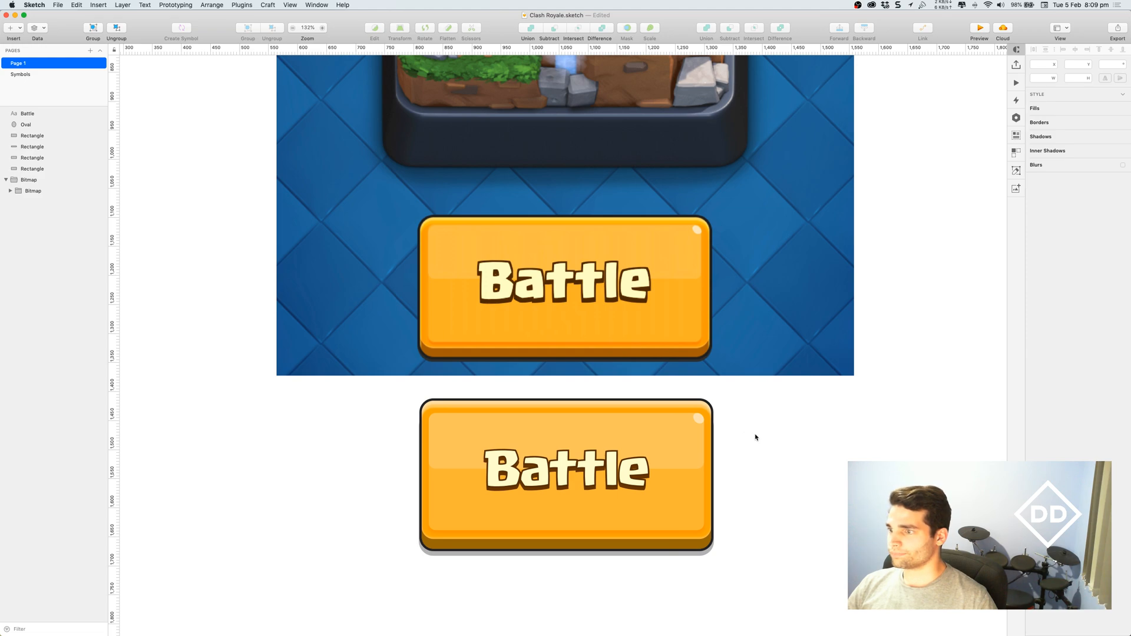
scroll(754, 436, down, 10)
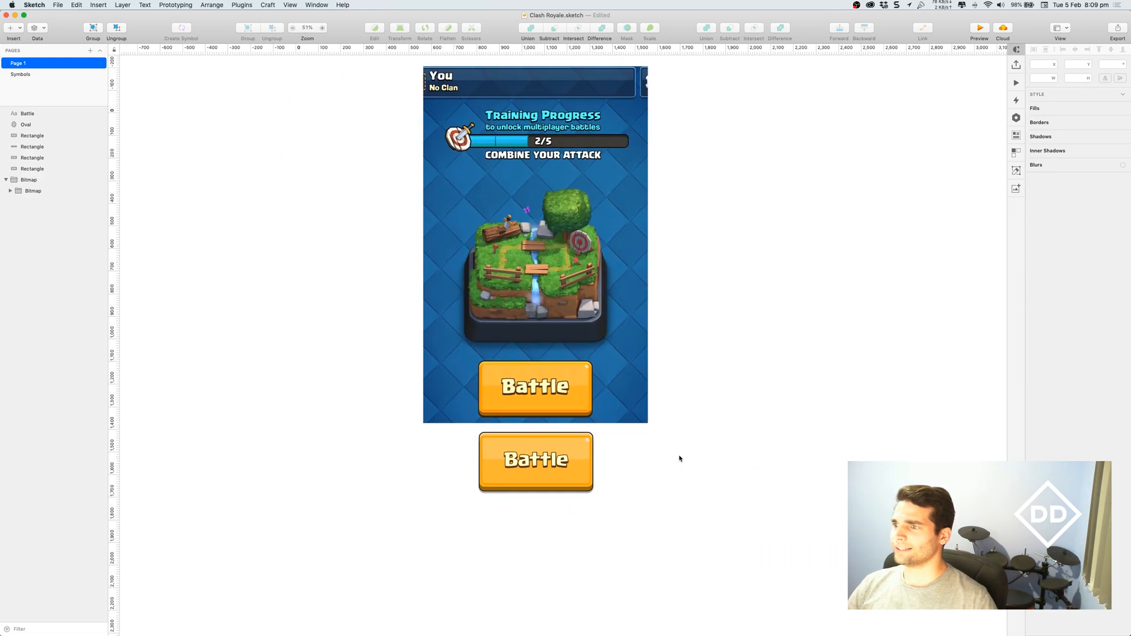
scroll(680, 458, up, 2)
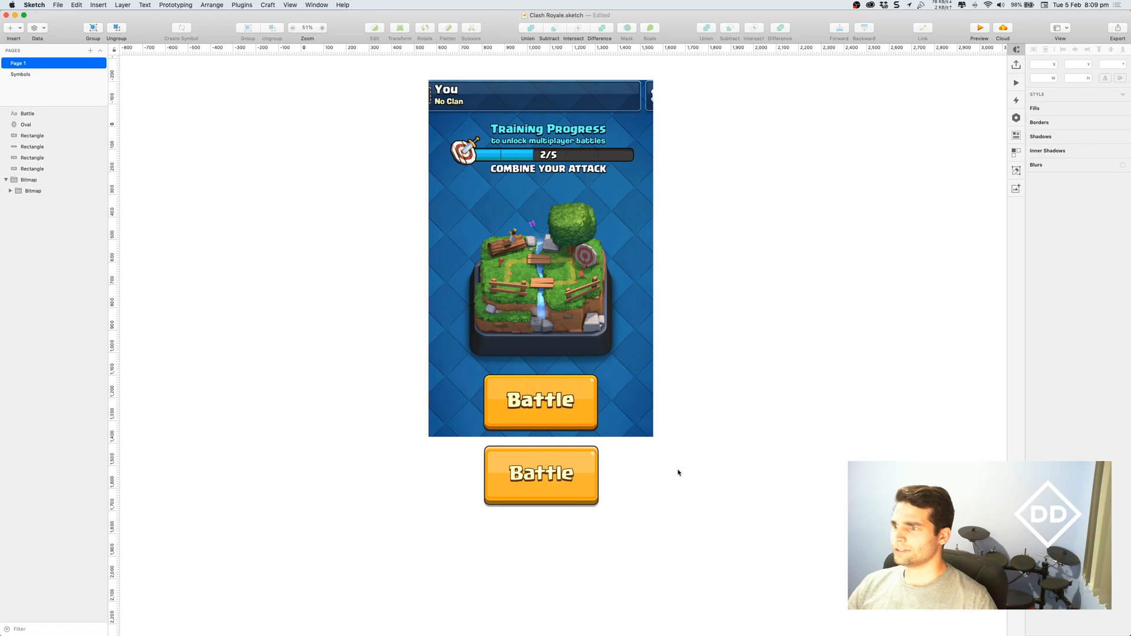
scroll(644, 488, up, 8)
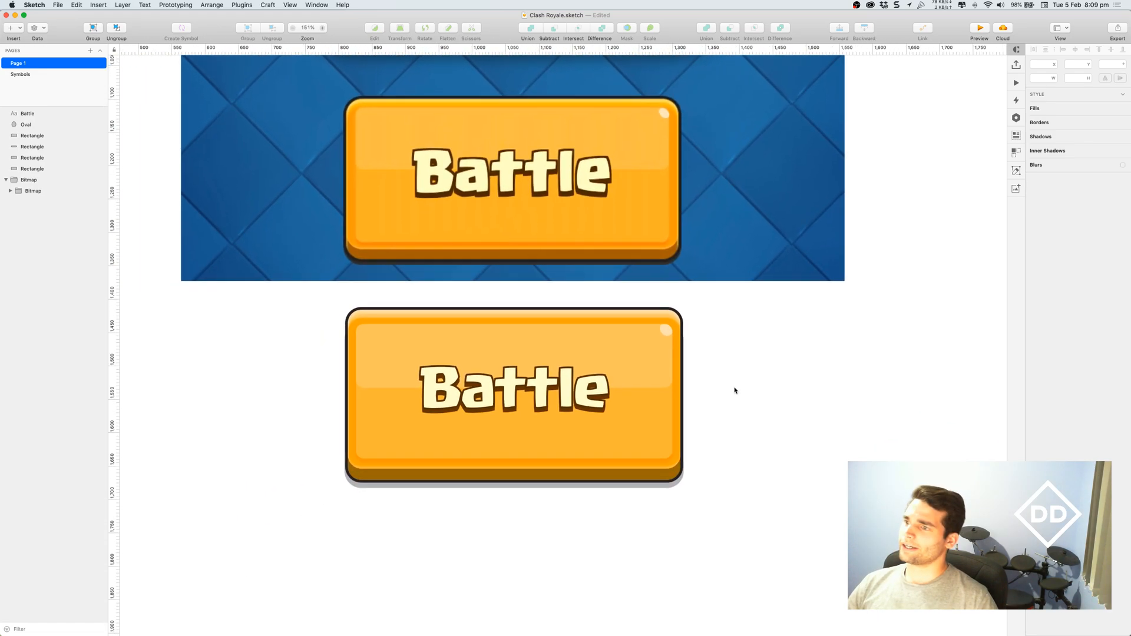
scroll(751, 403, right, 1)
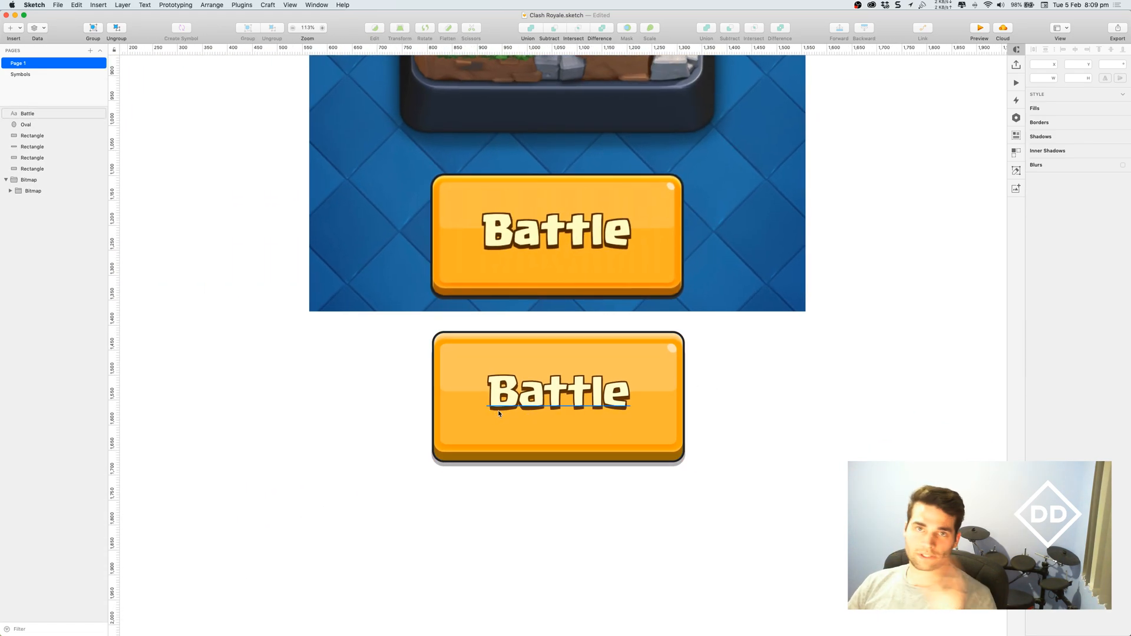
Step: Convert all six layers of the recreated button into a symbol named "Button / stupidaf / clashroyale"
drag(401, 328, 718, 493)
right_click(632, 422)
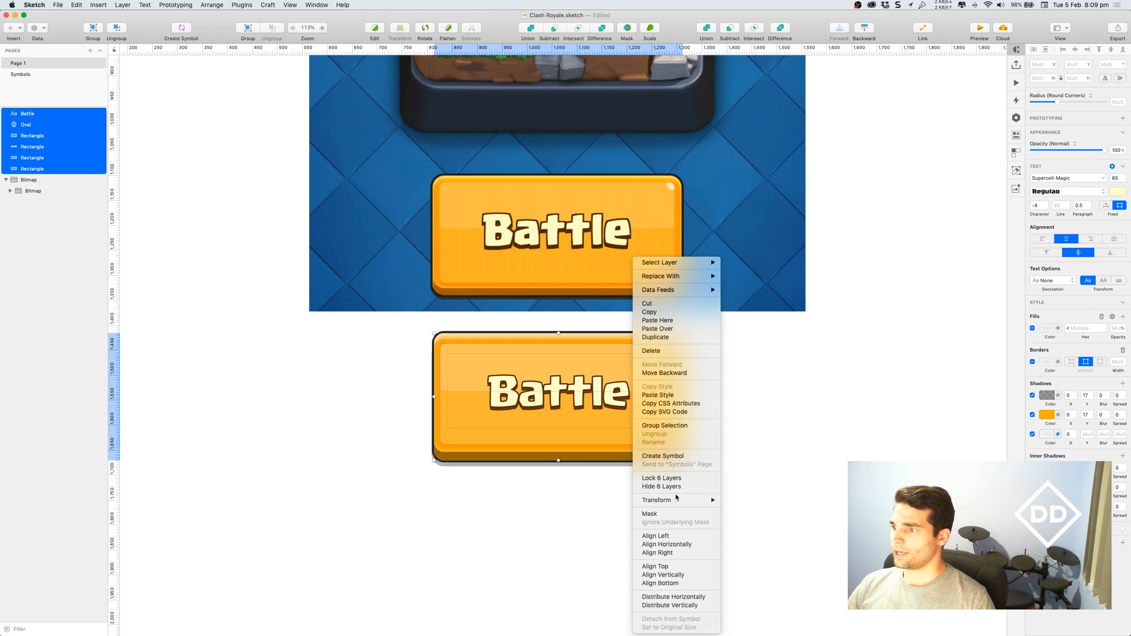
click(670, 456)
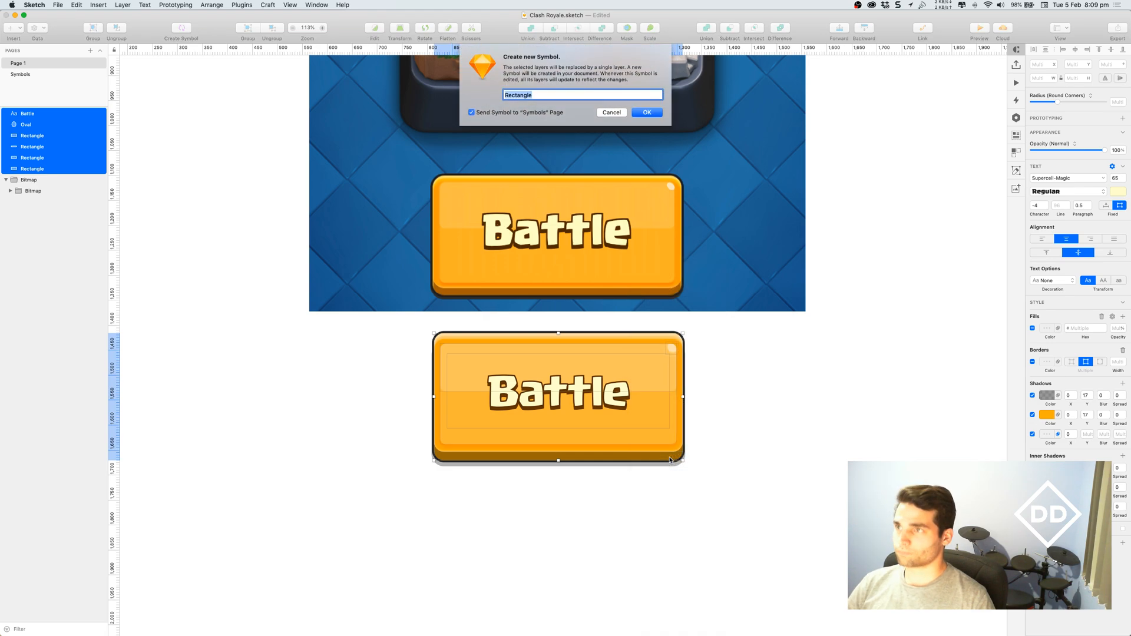
text(Button)
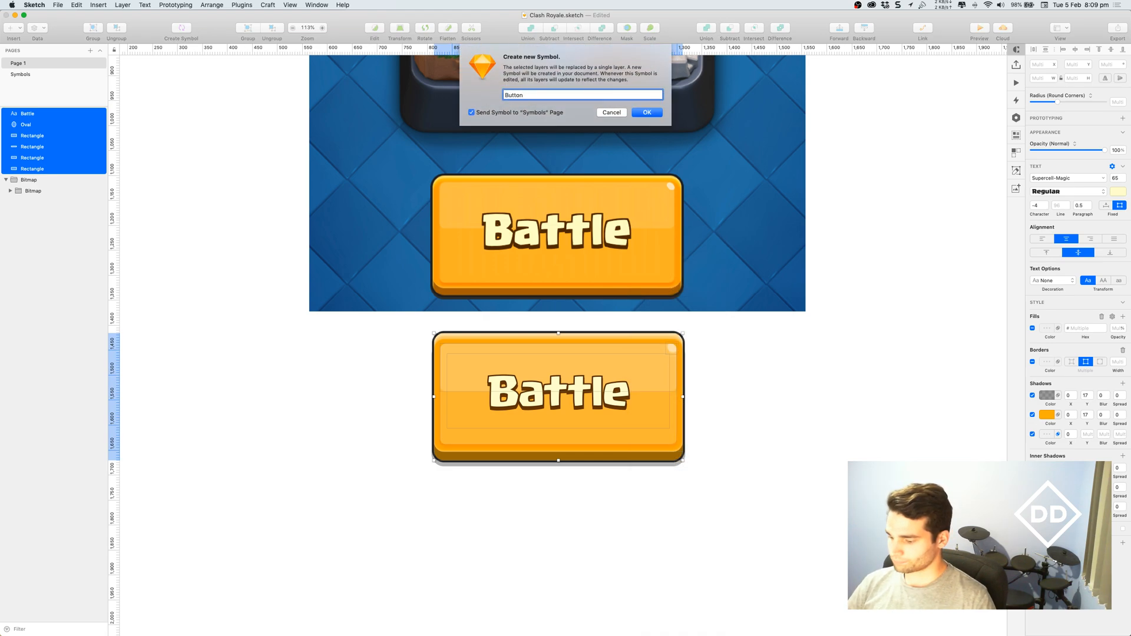
text( / stupidaf /)
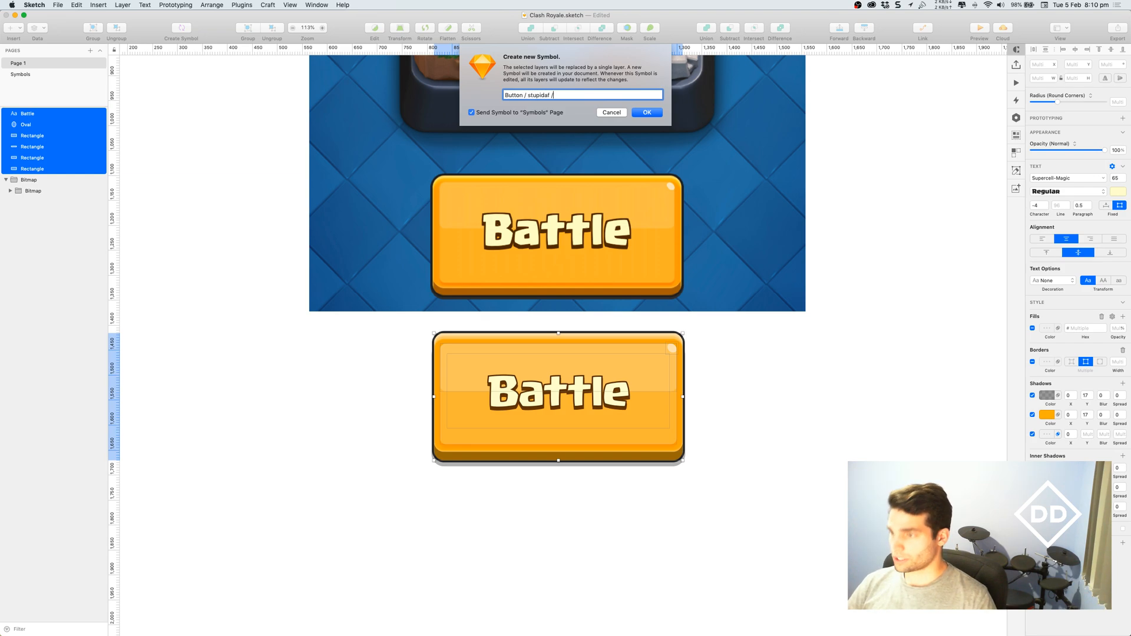
text( clashroyale)
key(Return)
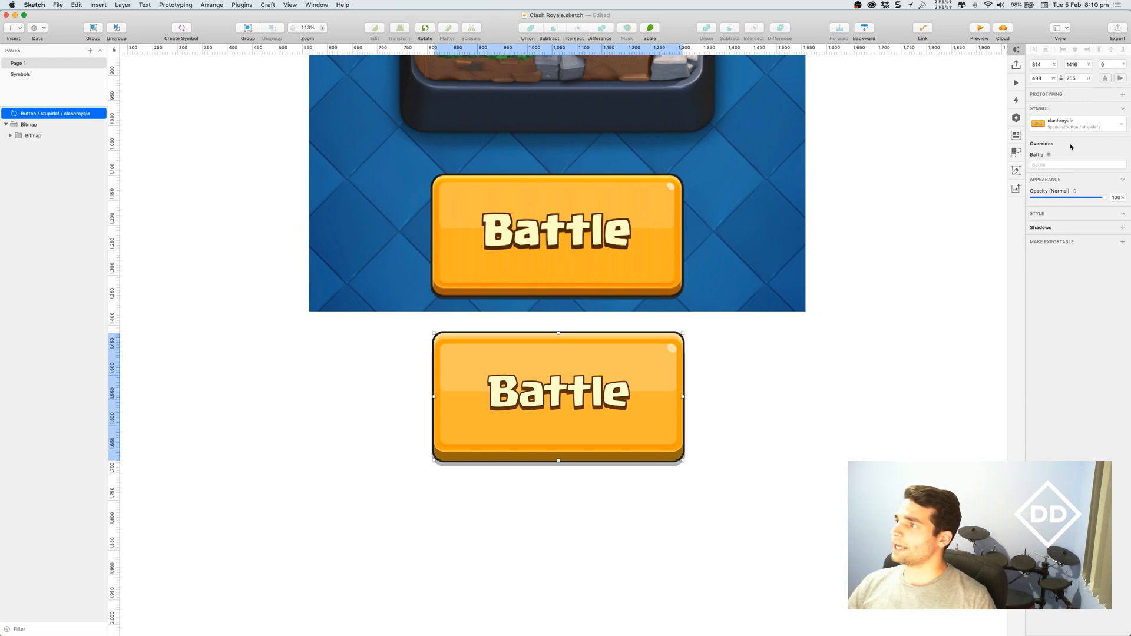
Step: Try "About" and "Huge button" as text overrides on the button symbol instance
click(1063, 165)
text(About)
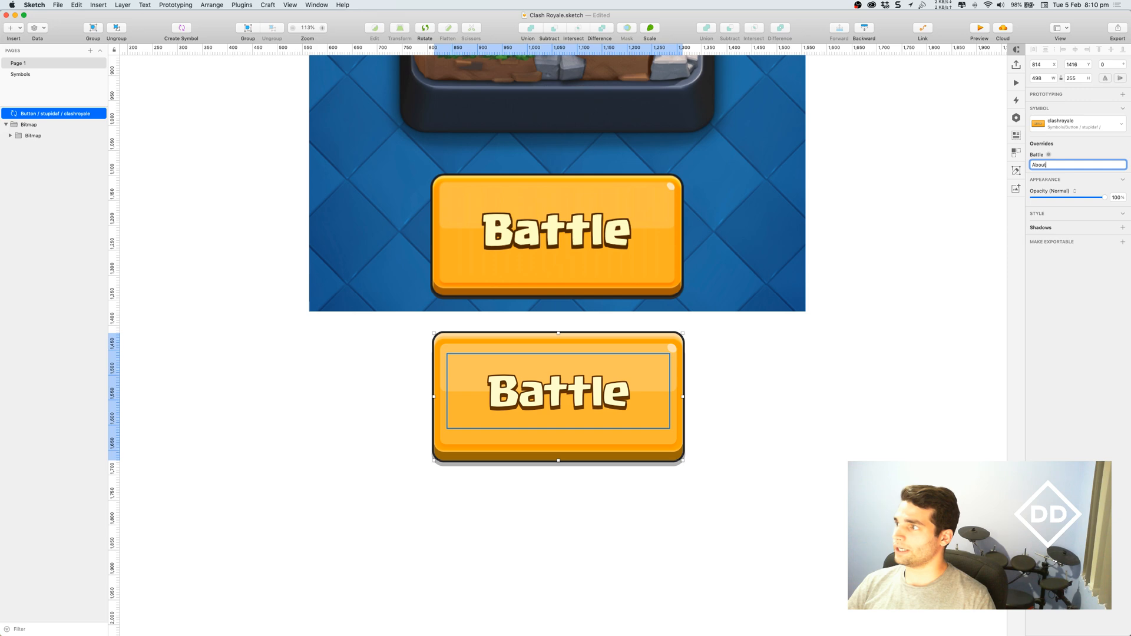
key(Return)
click(1055, 170)
text(Huge button)
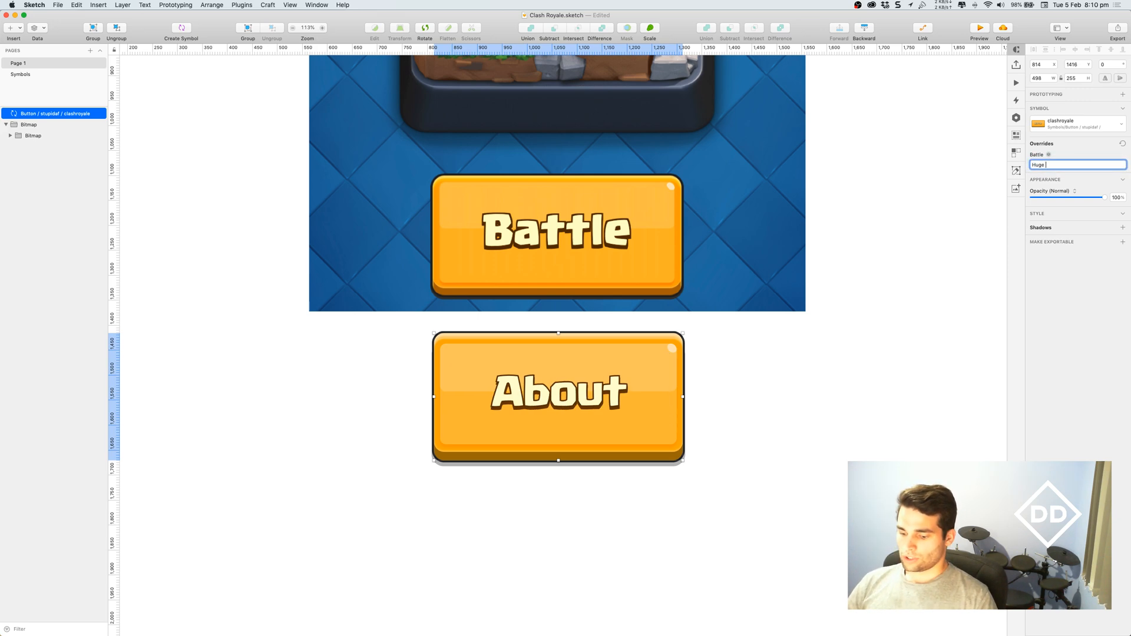
key(Return)
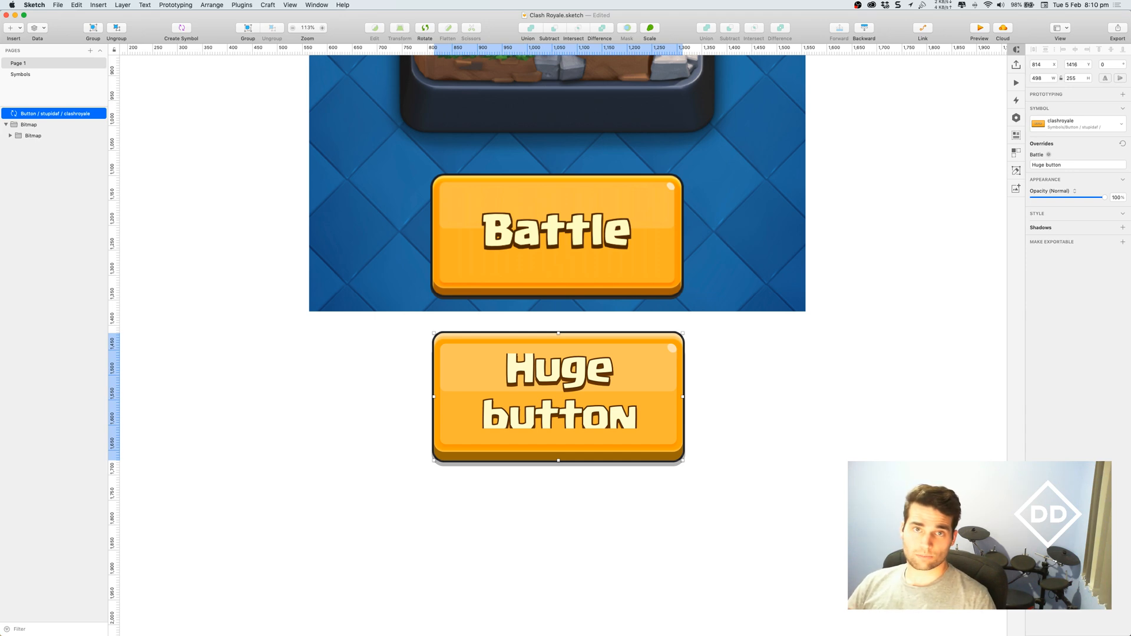
Step: Try "Help" as the button instance's text override and set it back to "Battle"
click(1045, 165)
text(Help)
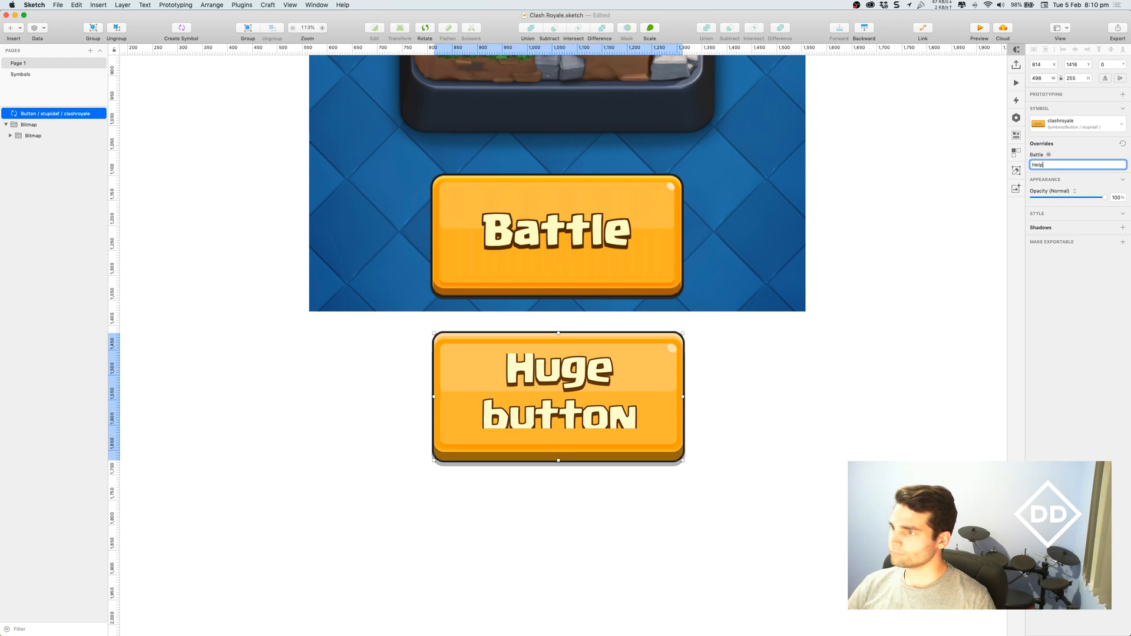
key(Return)
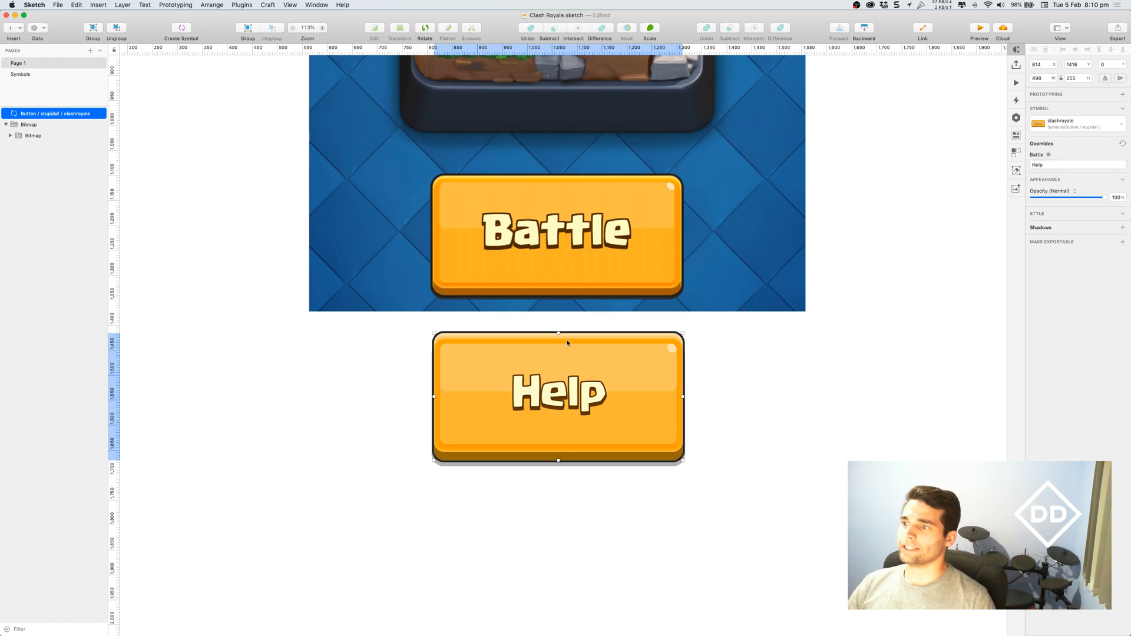
click(1060, 164)
text(Battle)
key(Return)
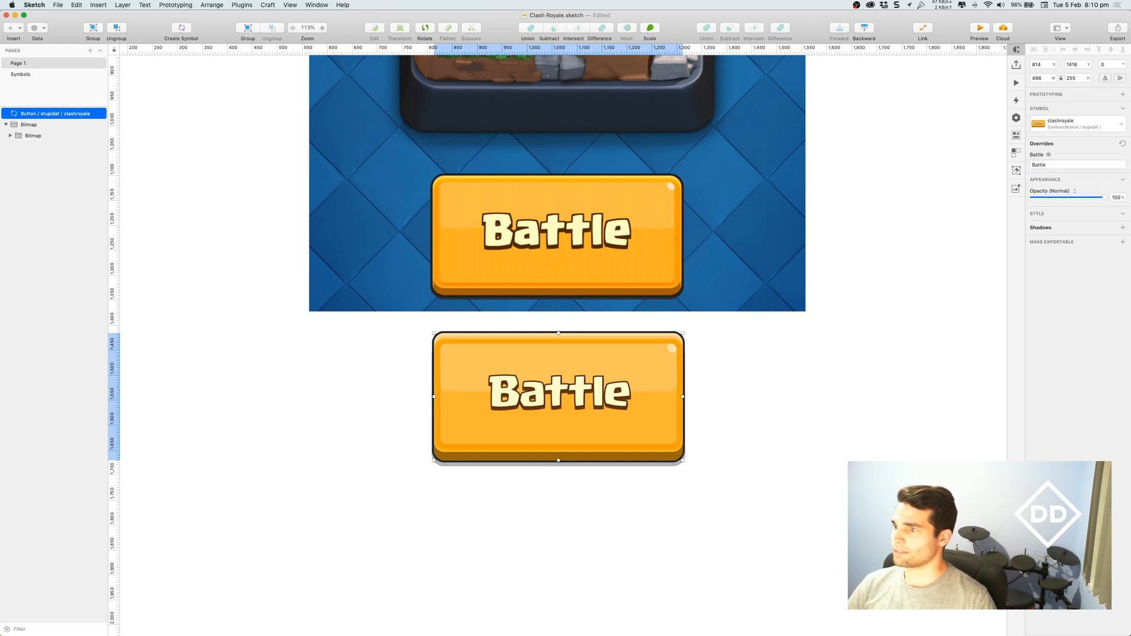
click(819, 422)
Step: Place a copy of the button instance below the original and stretch it to about 1900 px wide
scroll(766, 406, down, 2)
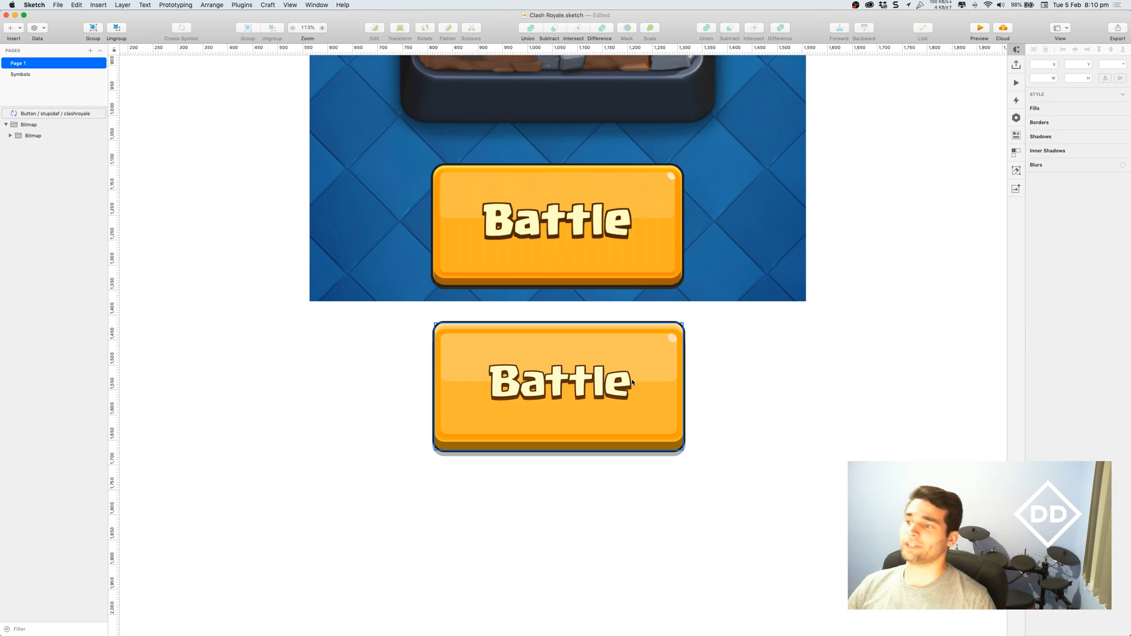
scroll(762, 378, down, 5)
click(629, 320)
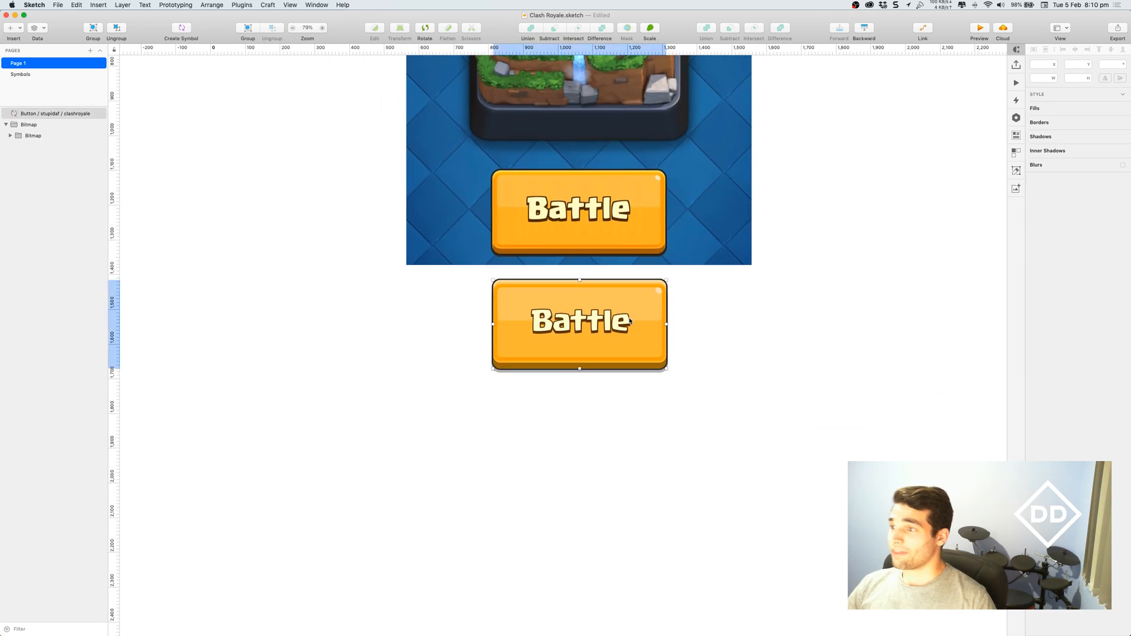
drag(630, 320, 910, 435)
key(Escape)
click(656, 432)
click(858, 366)
scroll(839, 355, up, 3)
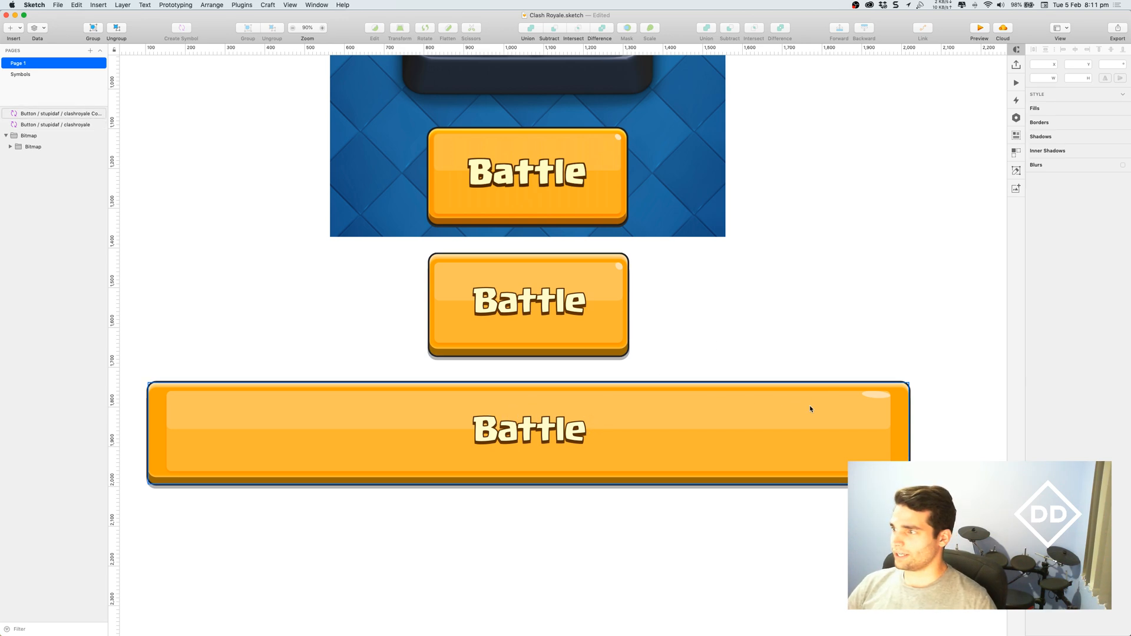
Step: Open the button's symbol master and delete the old button/clashroyale symbol beside it
double_click(581, 336)
click(528, 315)
click(475, 216)
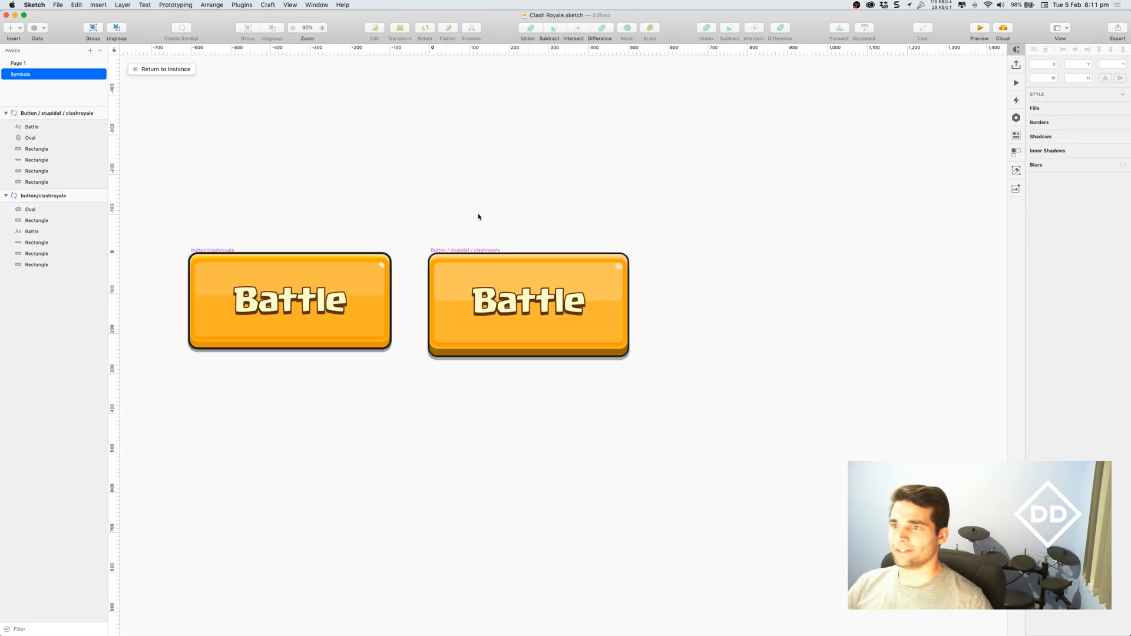
scroll(514, 220, up, 1)
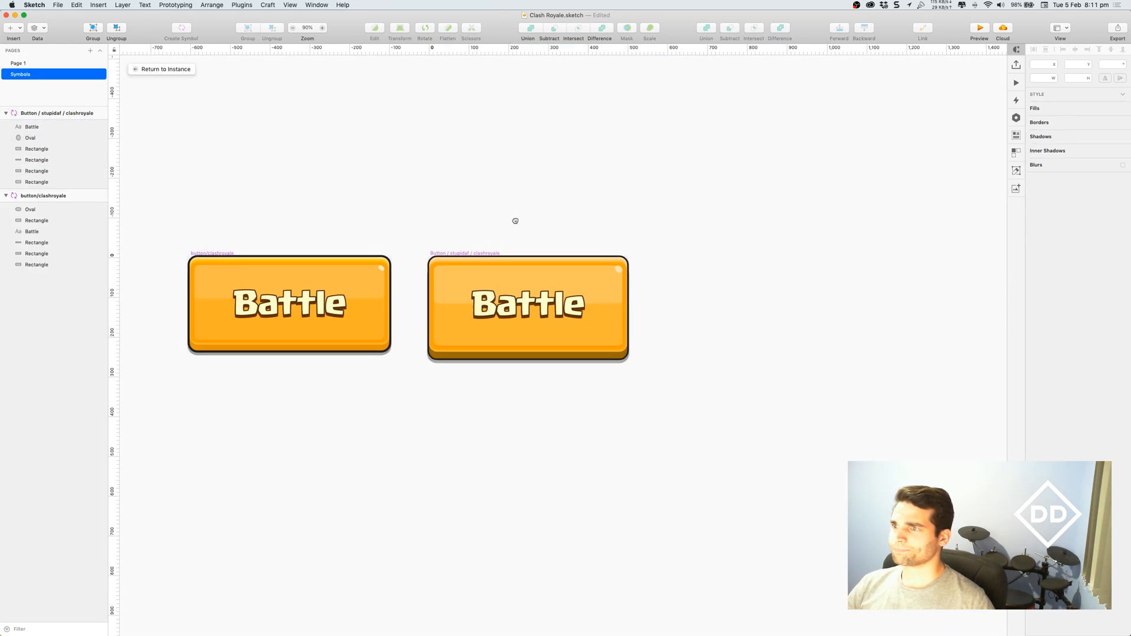
click(217, 257)
key(BackSpace)
scroll(516, 227, up, 5)
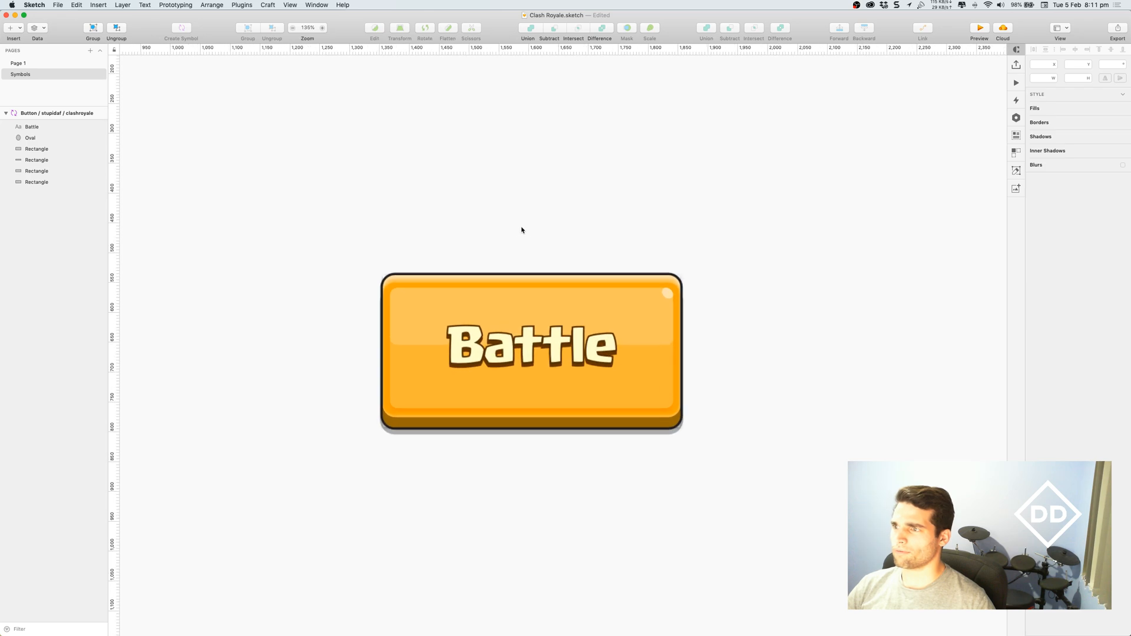
Step: Change the symbol master's Battle label to "really long" and heighten its text box to 190 px, starting at Y 21
double_click(543, 328)
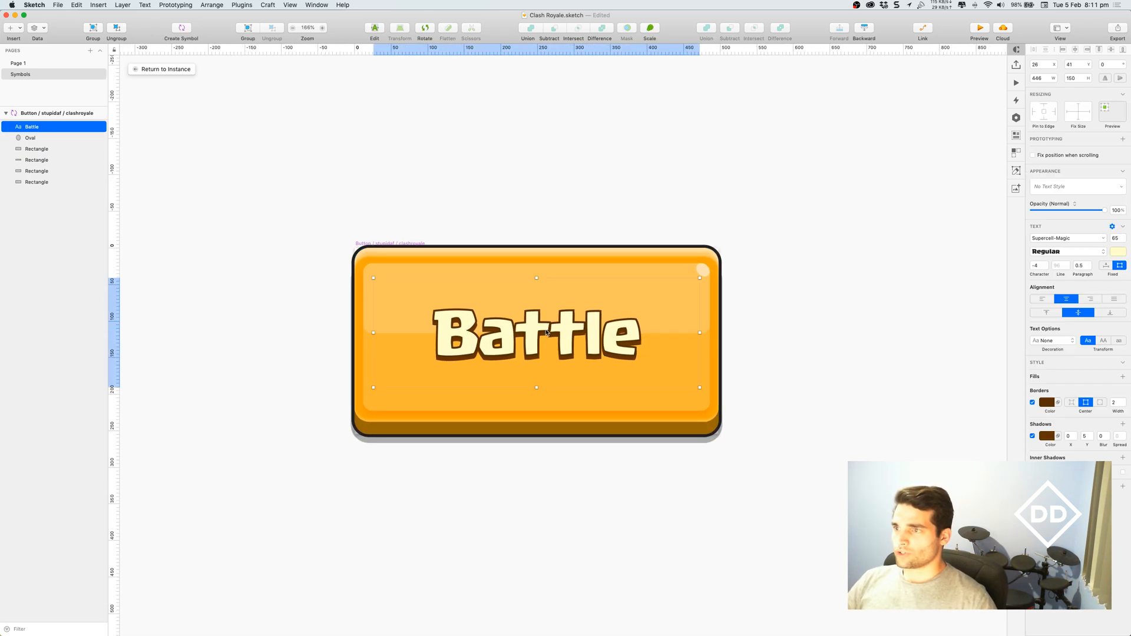
double_click(543, 333)
text(R)
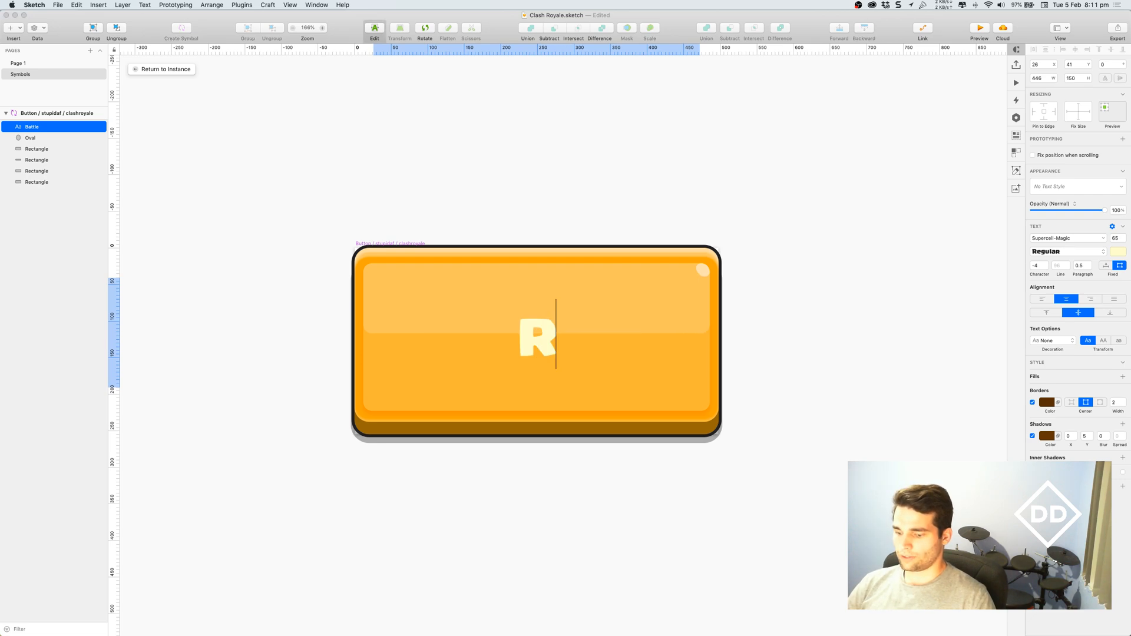
text(eally long)
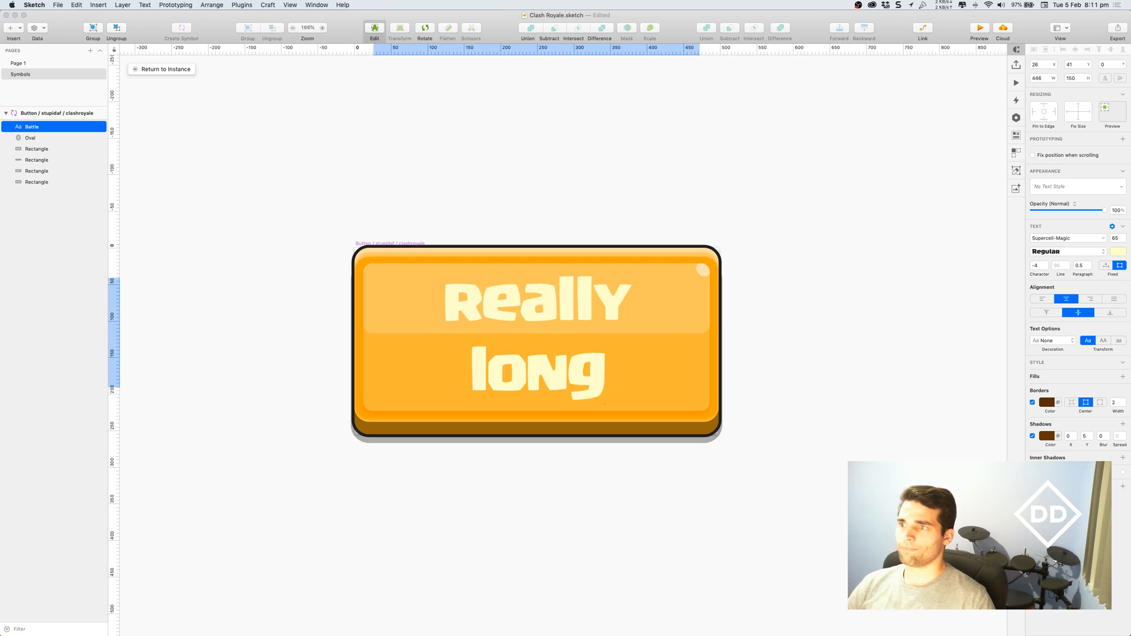
key(Escape)
click(798, 333)
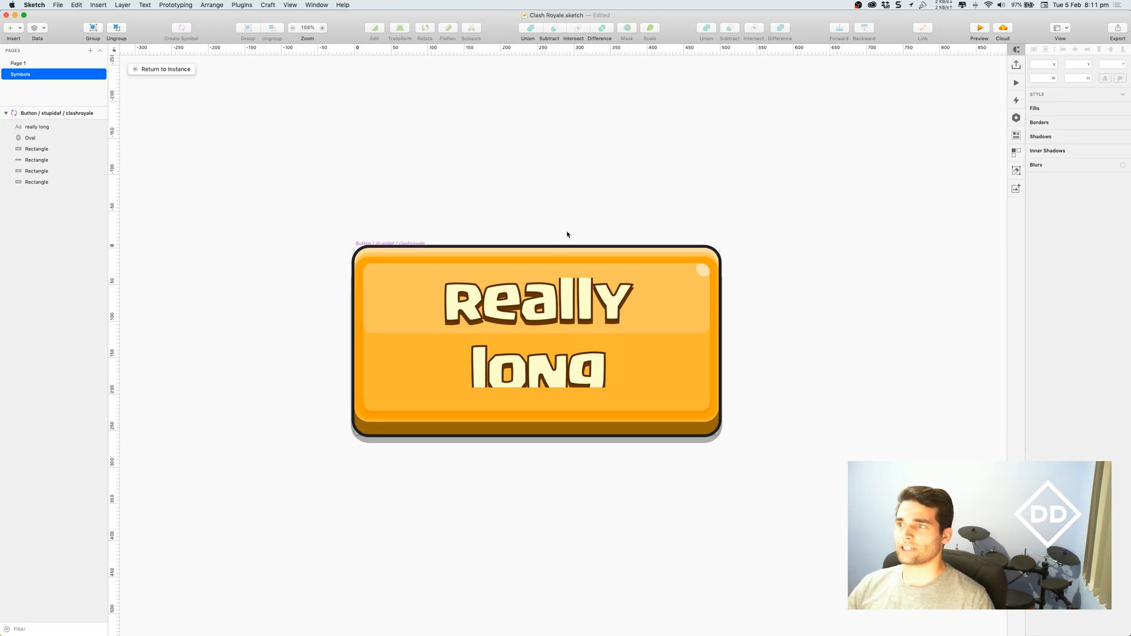
click(567, 290)
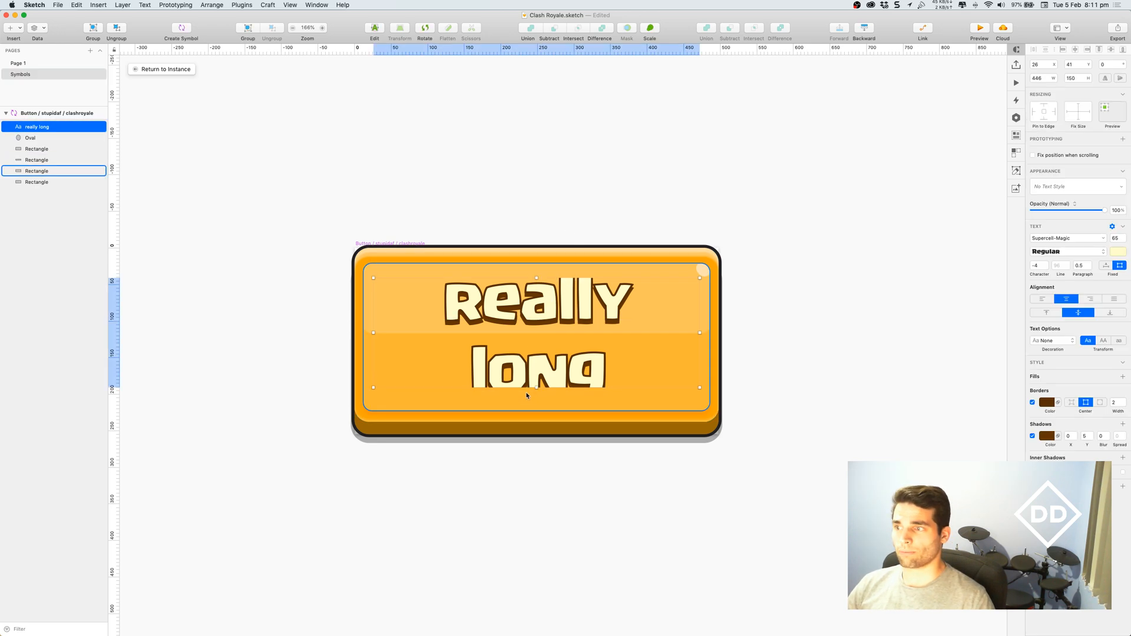
drag(538, 281, 535, 268)
Step: Set the line height of the "really long" label to 80 after trying 50
click(1059, 265)
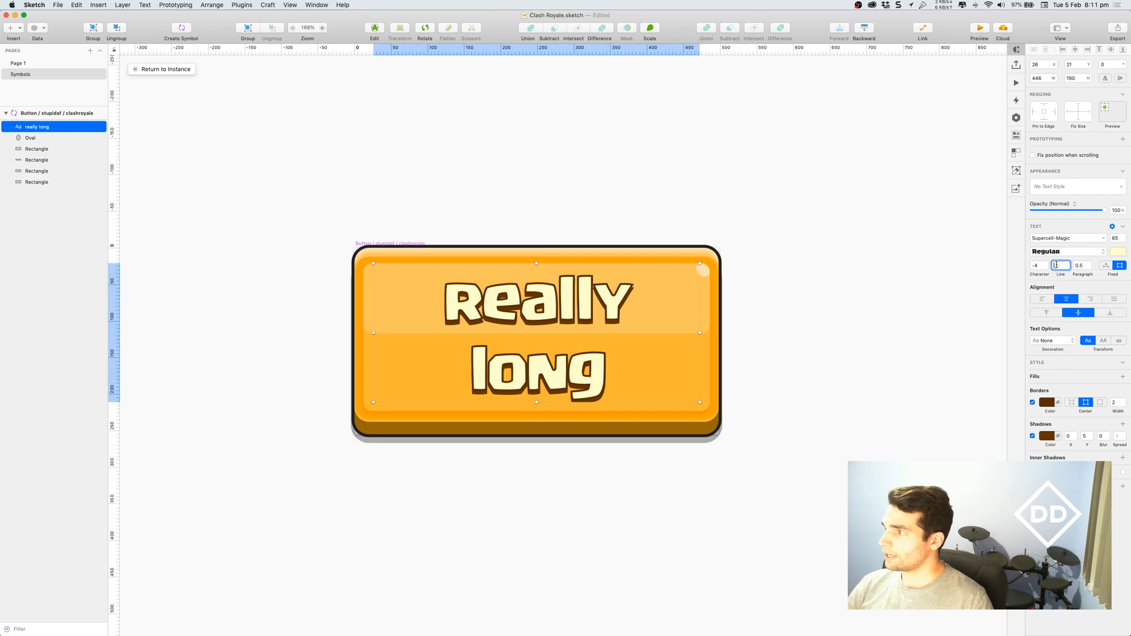
text(50)
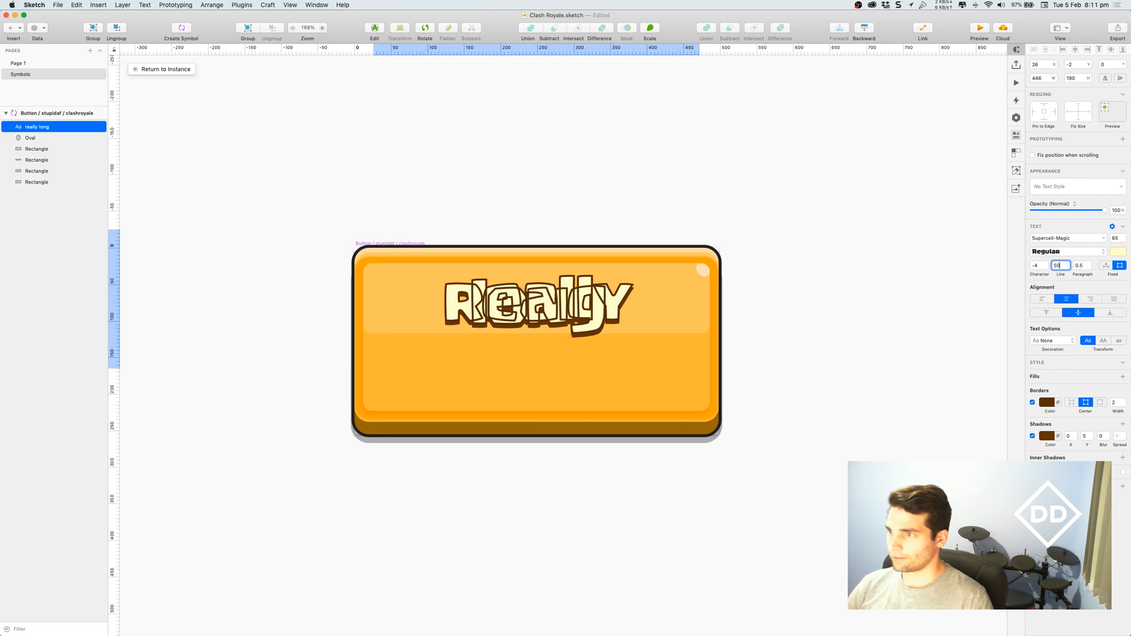
key(BackSpace)
key(BackSpace)
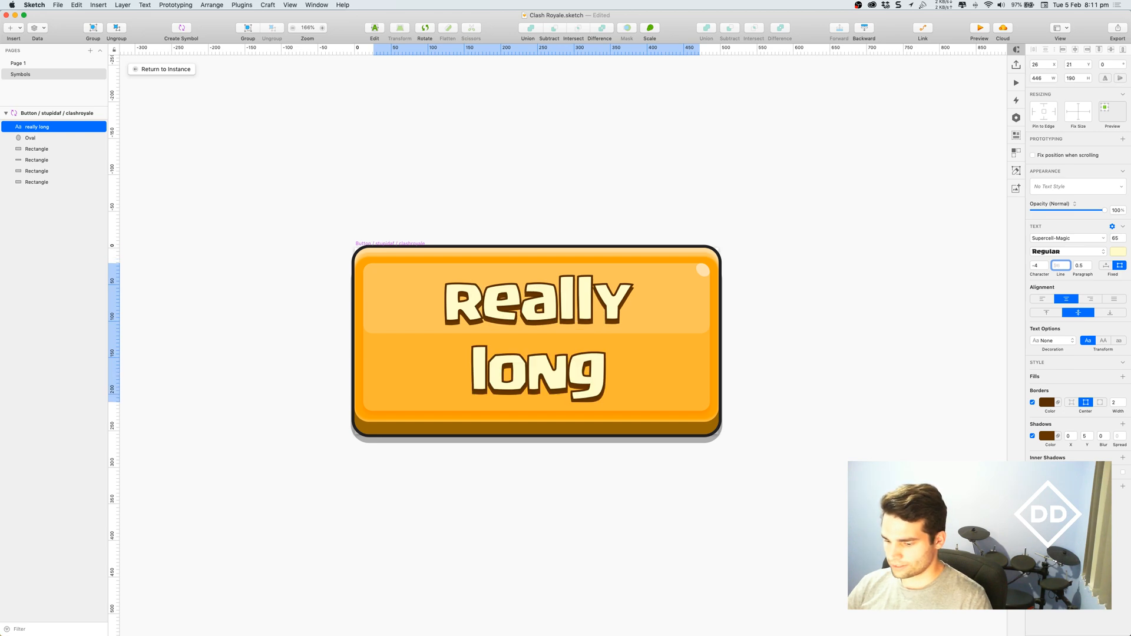
text(80)
click(571, 316)
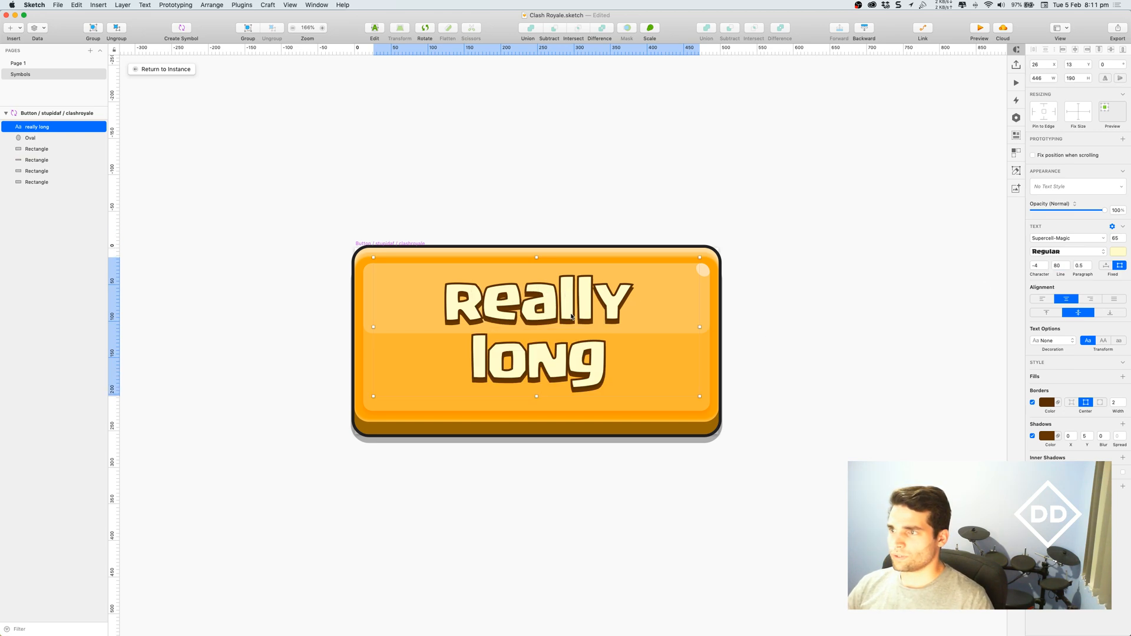
Step: Centre the "really long" label vertically on the button's base rectangle
shift+click(713, 349)
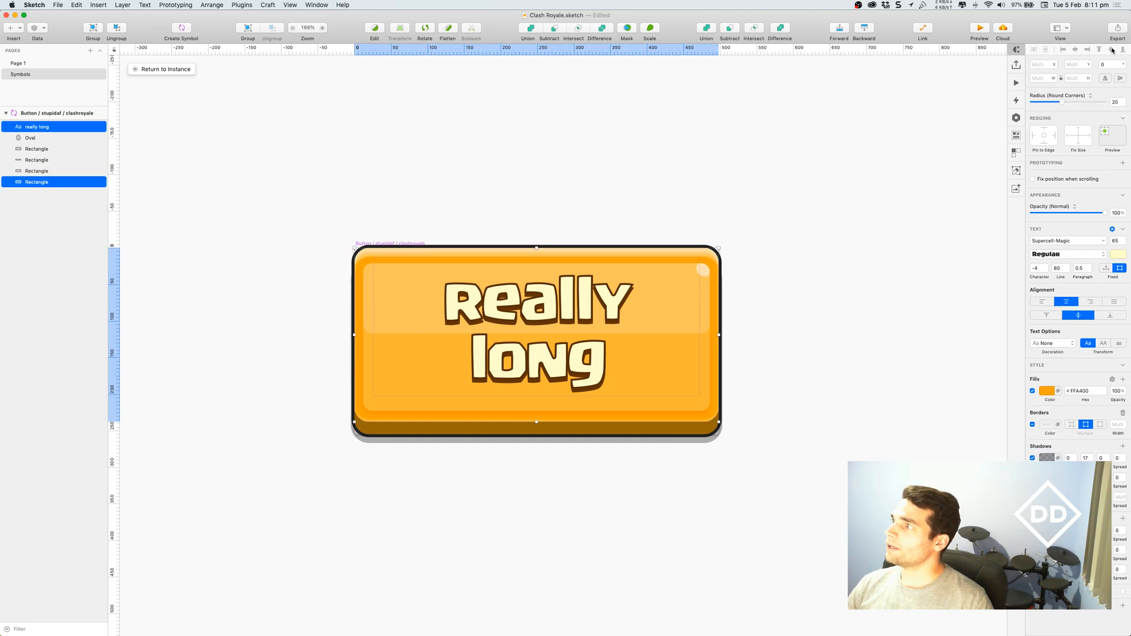
click(824, 256)
click(618, 325)
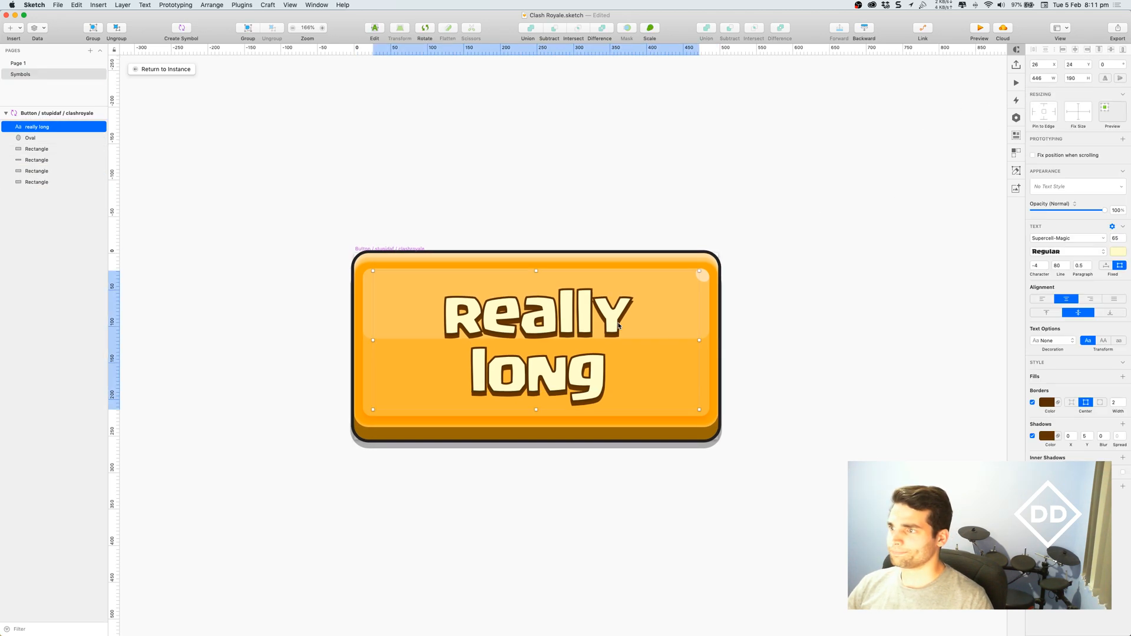
Step: Resize the label's text box to the inner panel's full height, about 448 × 202 px at X 25, Y 21
drag(699, 340, 709, 341)
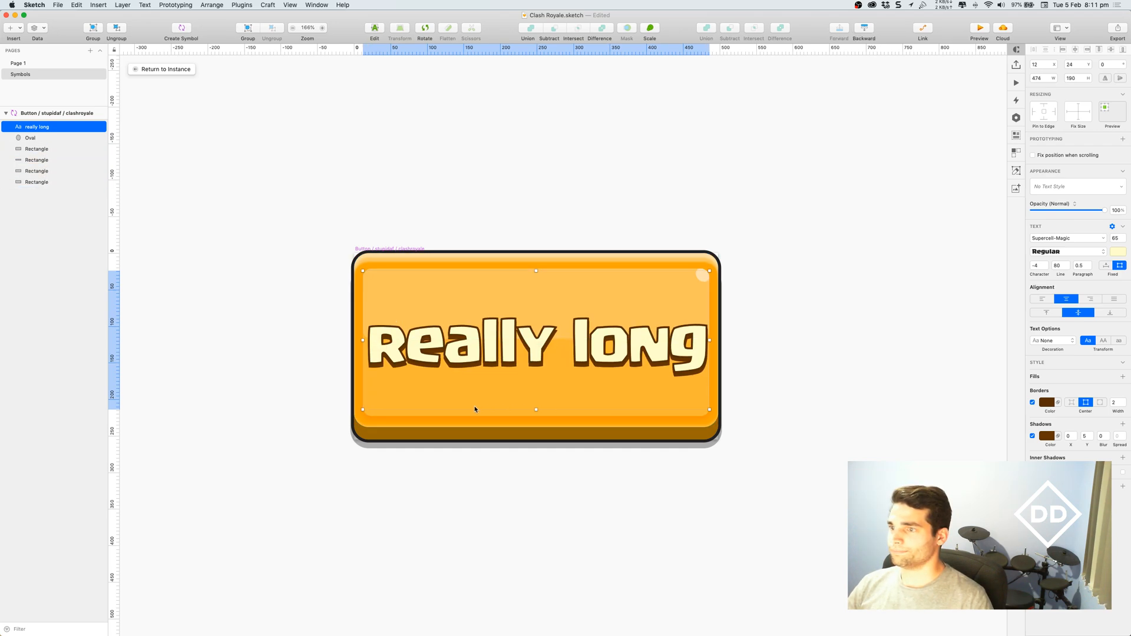
drag(536, 409, 536, 414)
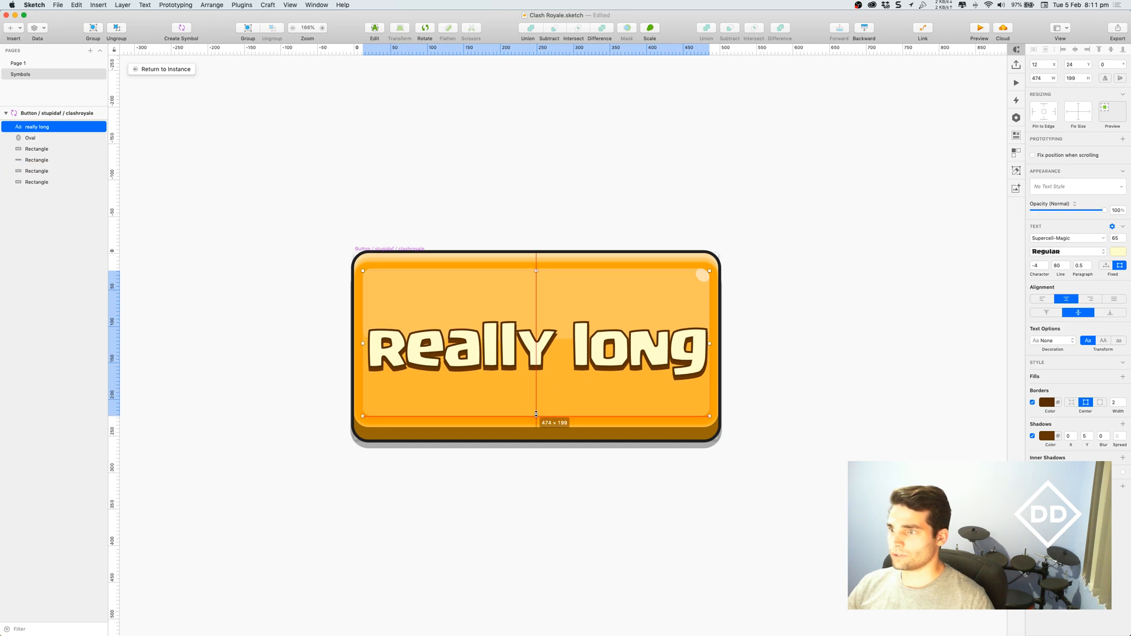
click(801, 295)
drag(805, 295, 809, 297)
click(678, 350)
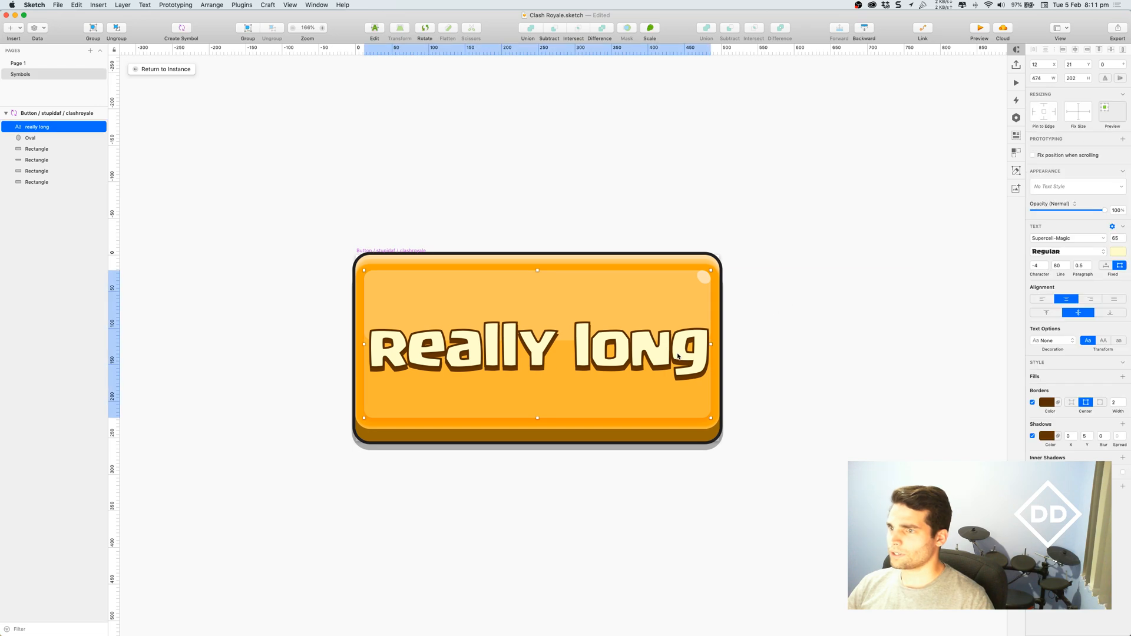
drag(720, 343, 701, 344)
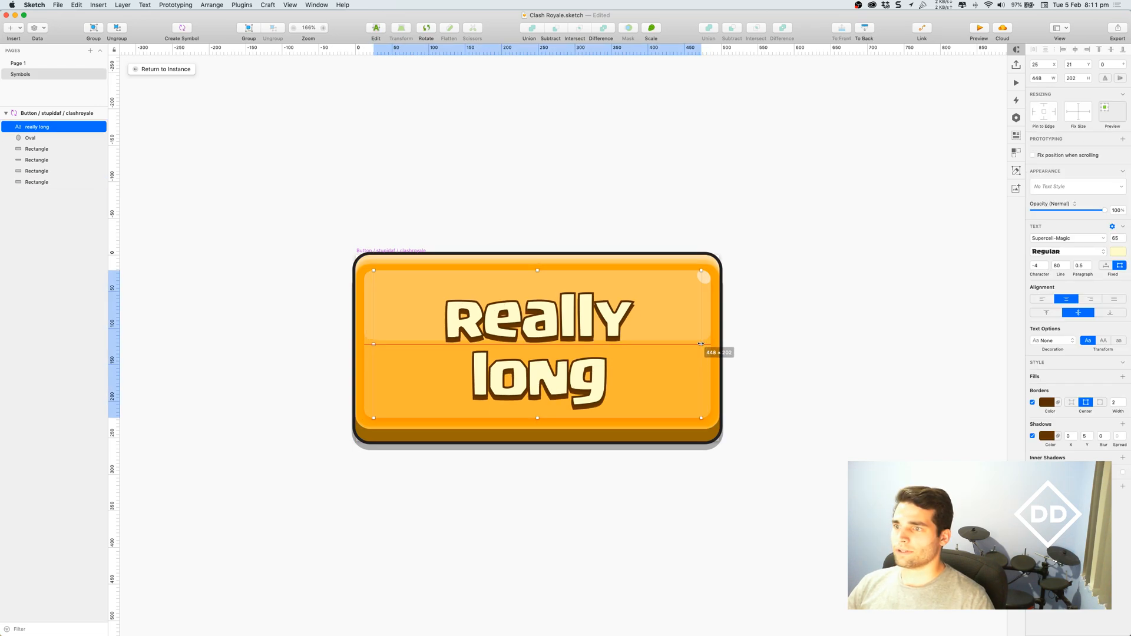
click(757, 348)
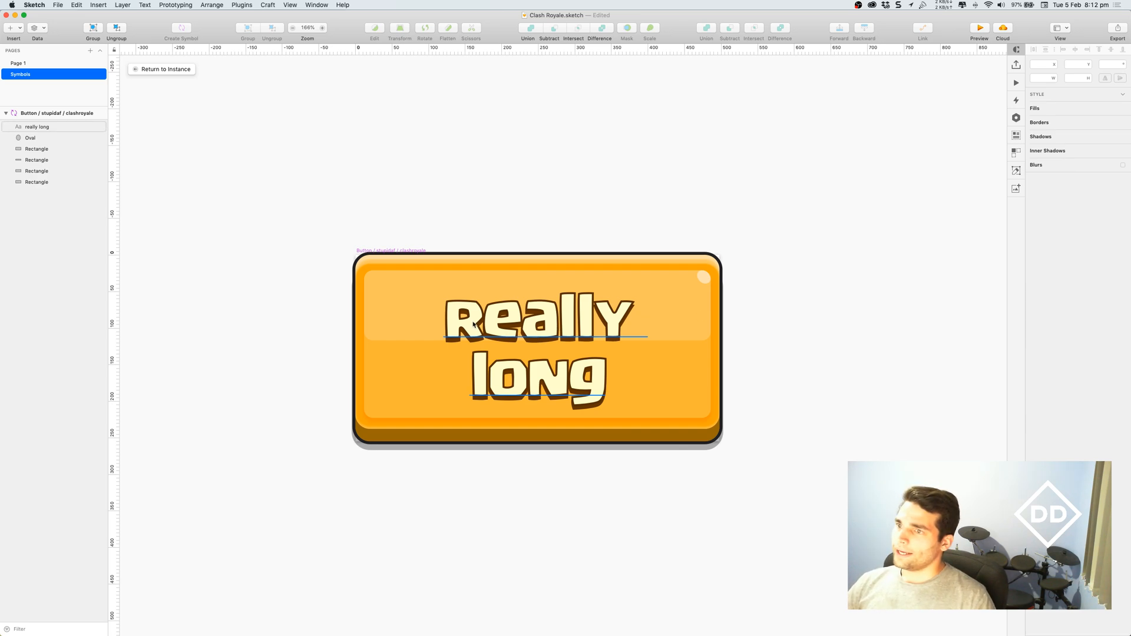
Step: Pin the two inner highlight rectangles to all edges of the symbol and return to the instances
click(369, 311)
shift+click(369, 359)
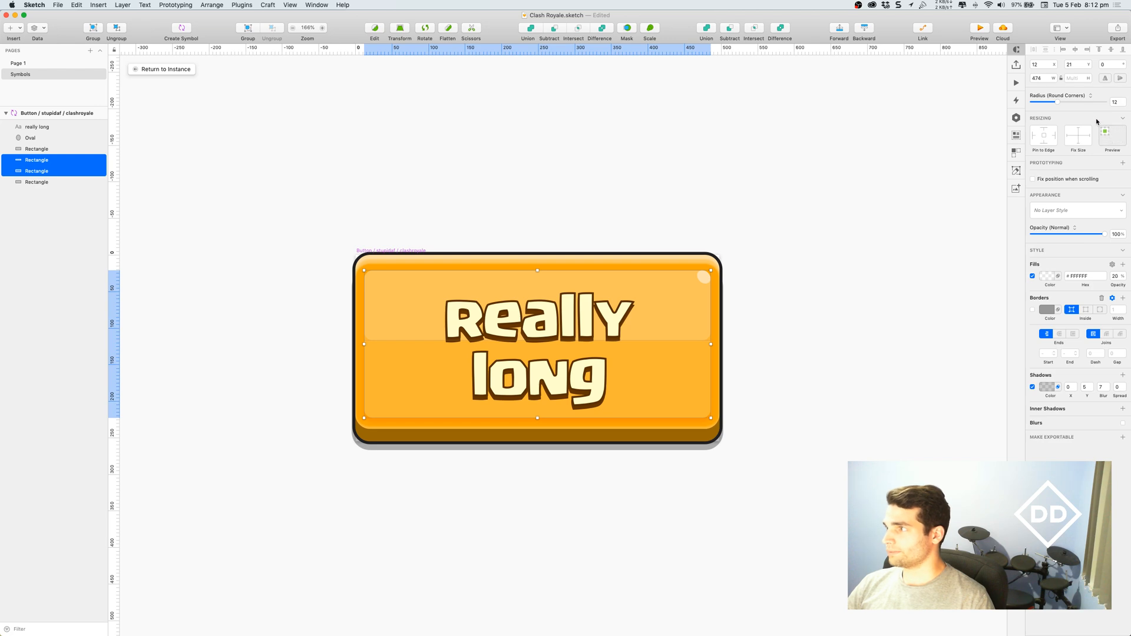
click(1035, 139)
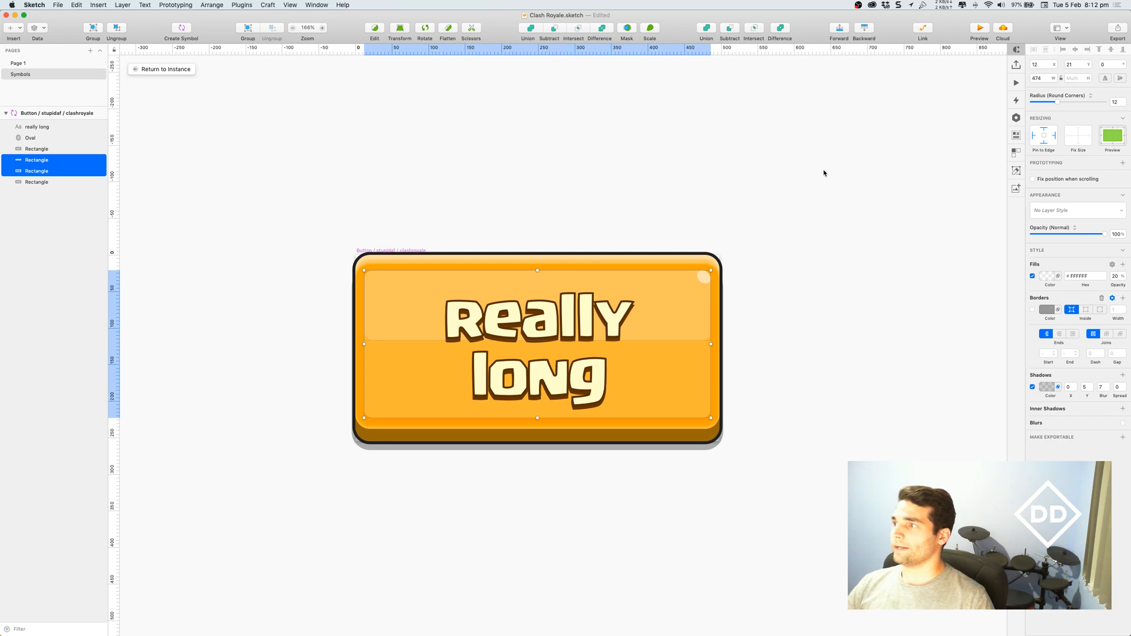
click(169, 70)
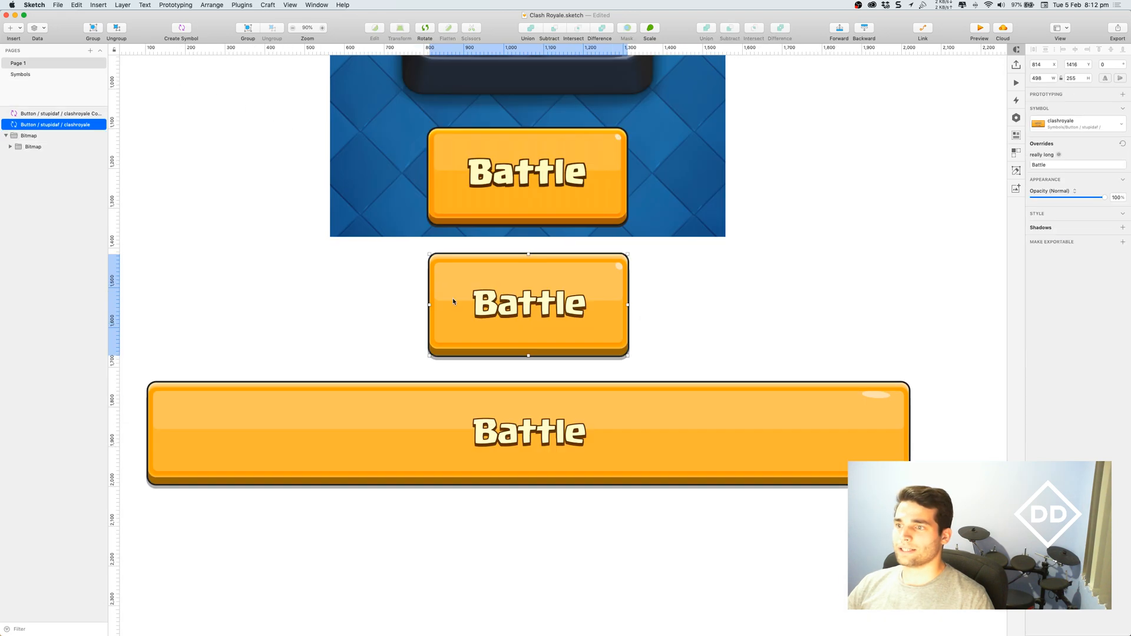
click(300, 310)
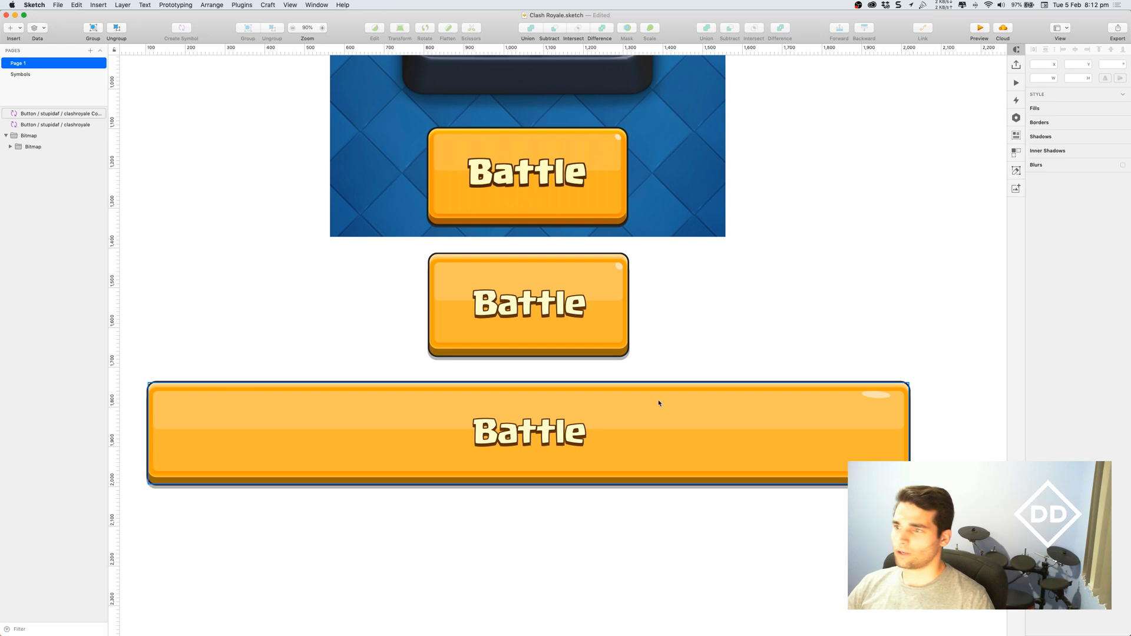
Step: Pin the master's oval highlight to the top and right edges with fixed width and height, and return to the instances
double_click(876, 396)
scroll(467, 329, left, 5)
scroll(503, 285, up, 3)
scroll(503, 285, down, 1)
click(668, 325)
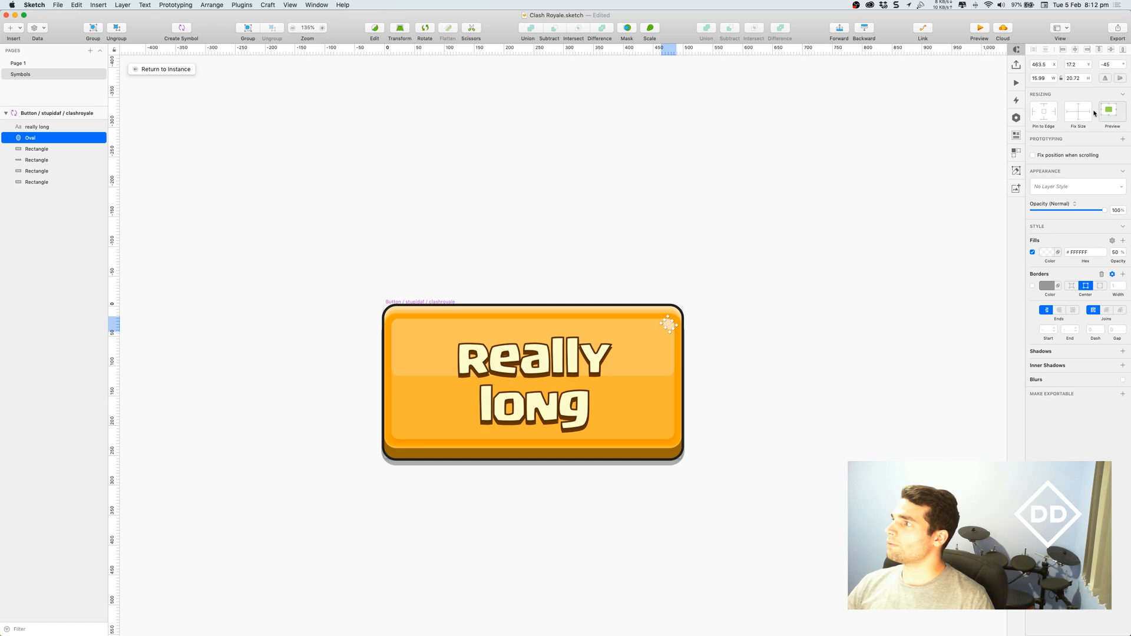
click(1054, 113)
click(1044, 105)
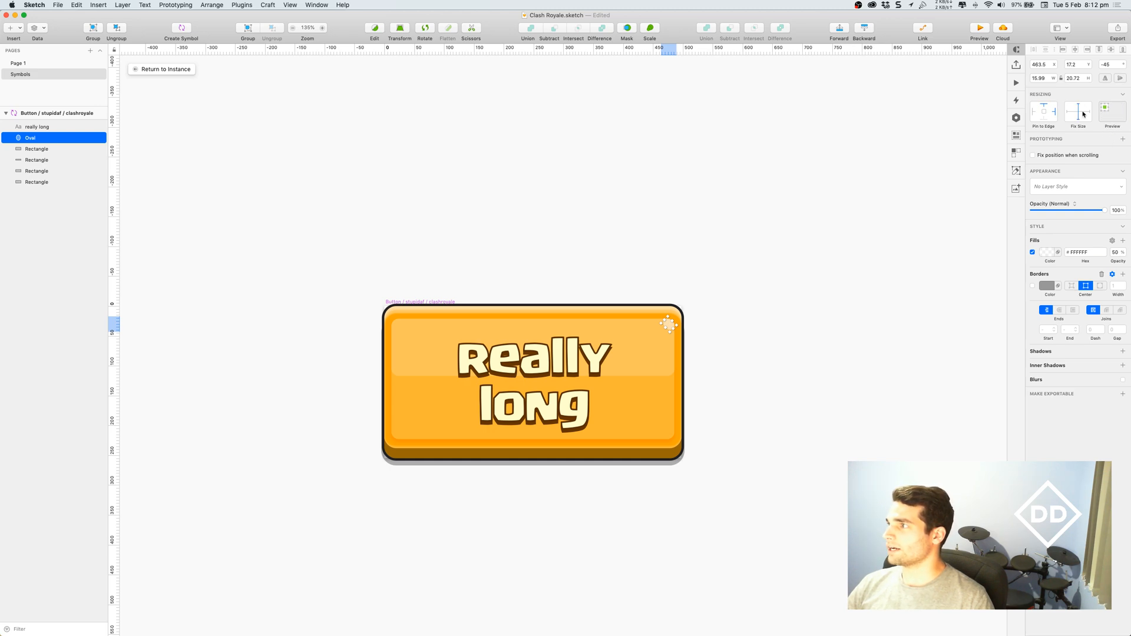
click(1089, 112)
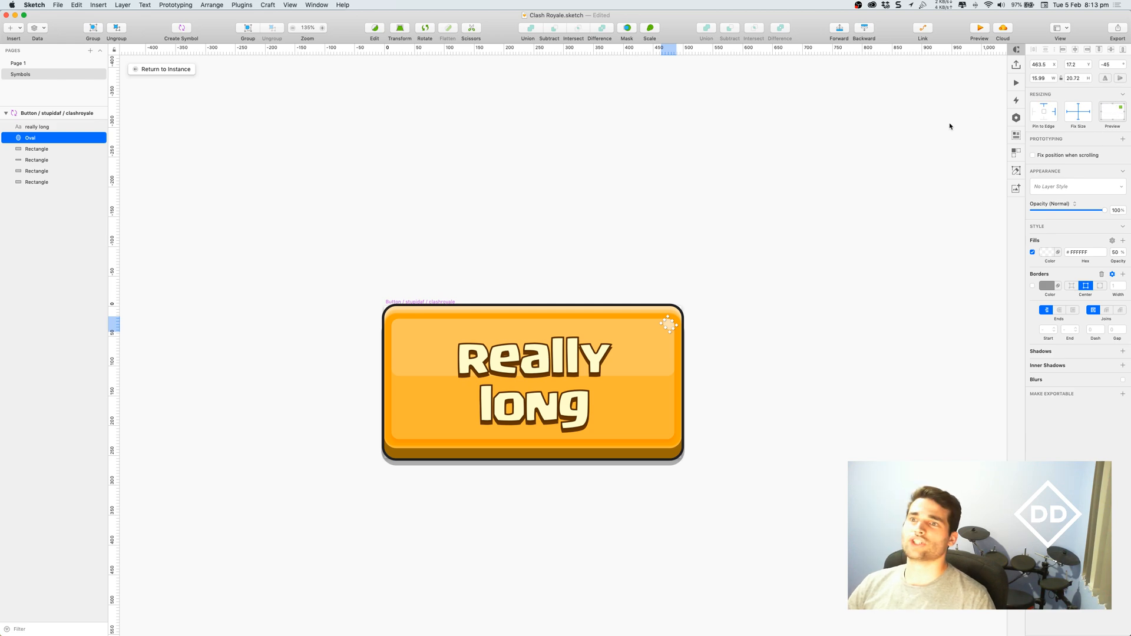
click(176, 70)
click(166, 70)
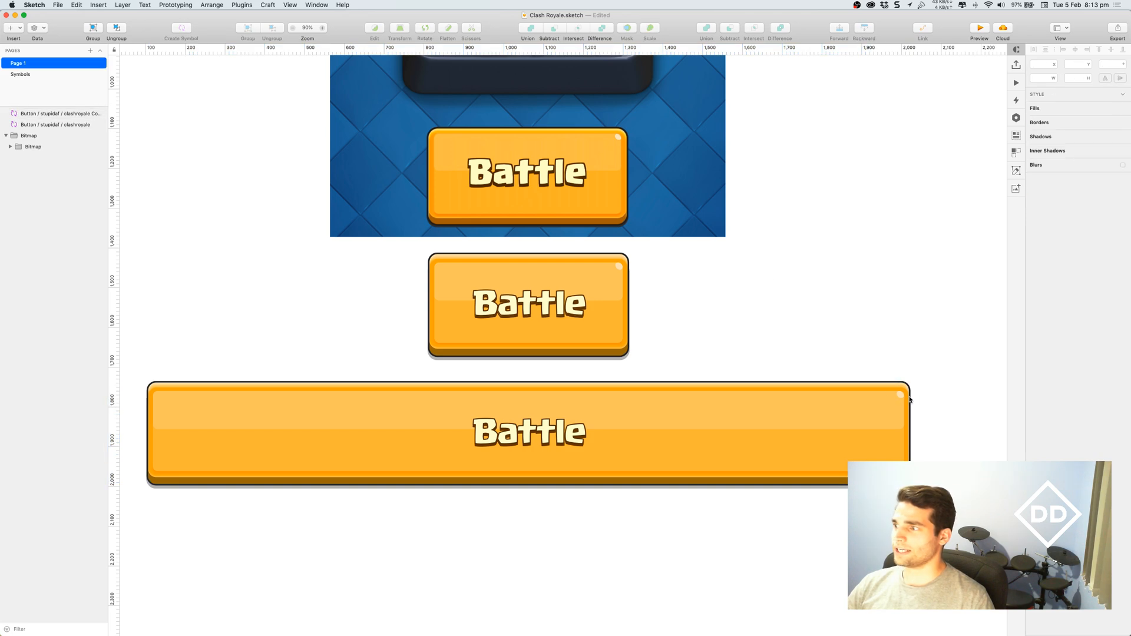
Step: Shrink the wide button copy to about 585 × 246 px
scroll(775, 334, down, 1)
scroll(775, 334, down, 2)
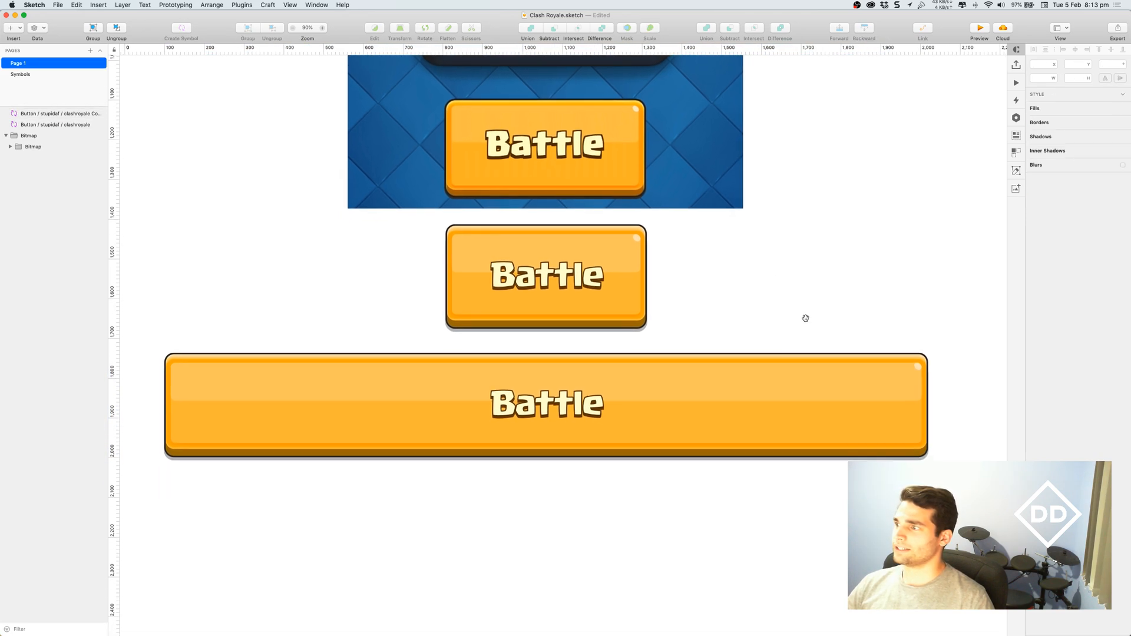
click(920, 370)
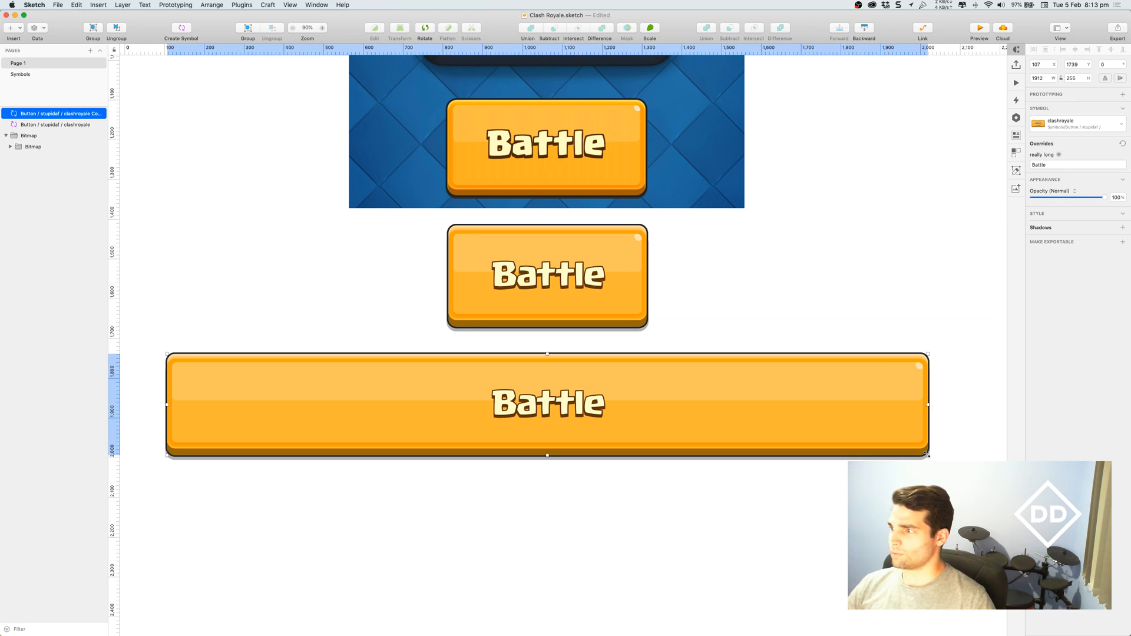
drag(929, 404, 670, 405)
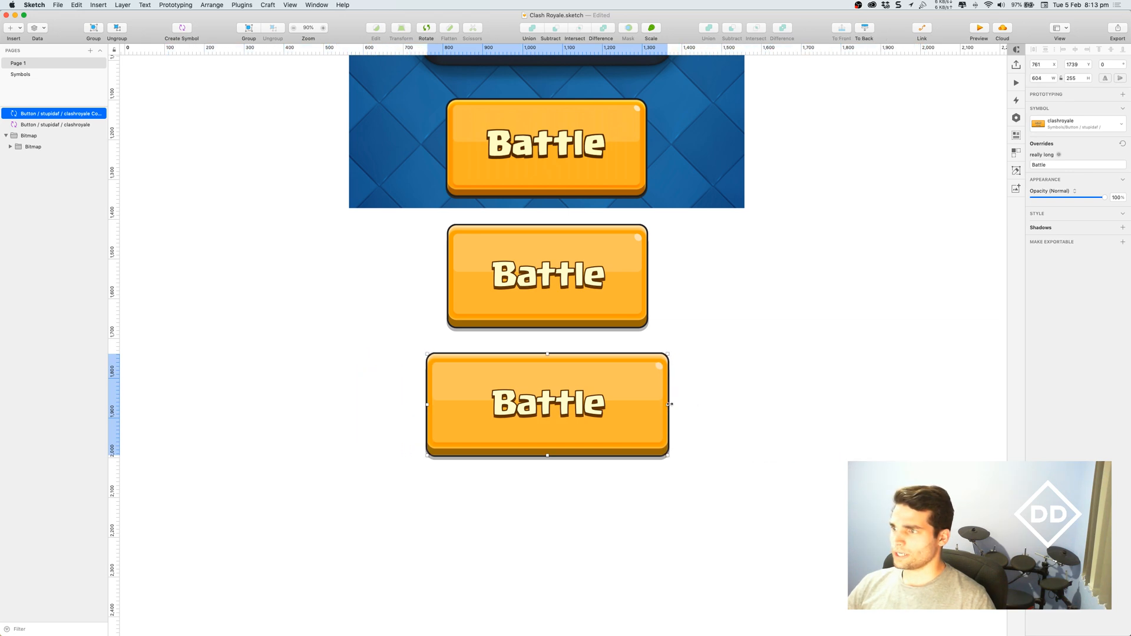
mouse_move(666, 455)
mouse_down()
mouse_move(659, 480)
mouse_move(698, 529)
mouse_move(778, 510)
mouse_move(761, 448)
mouse_move(687, 436)
mouse_move(579, 465)
mouse_move(559, 514)
mouse_move(635, 552)
mouse_move(734, 520)
mouse_move(838, 423)
mouse_move(850, 462)
mouse_move(813, 496)
mouse_move(636, 507)
mouse_move(590, 465)
mouse_move(661, 455)
mouse_up()
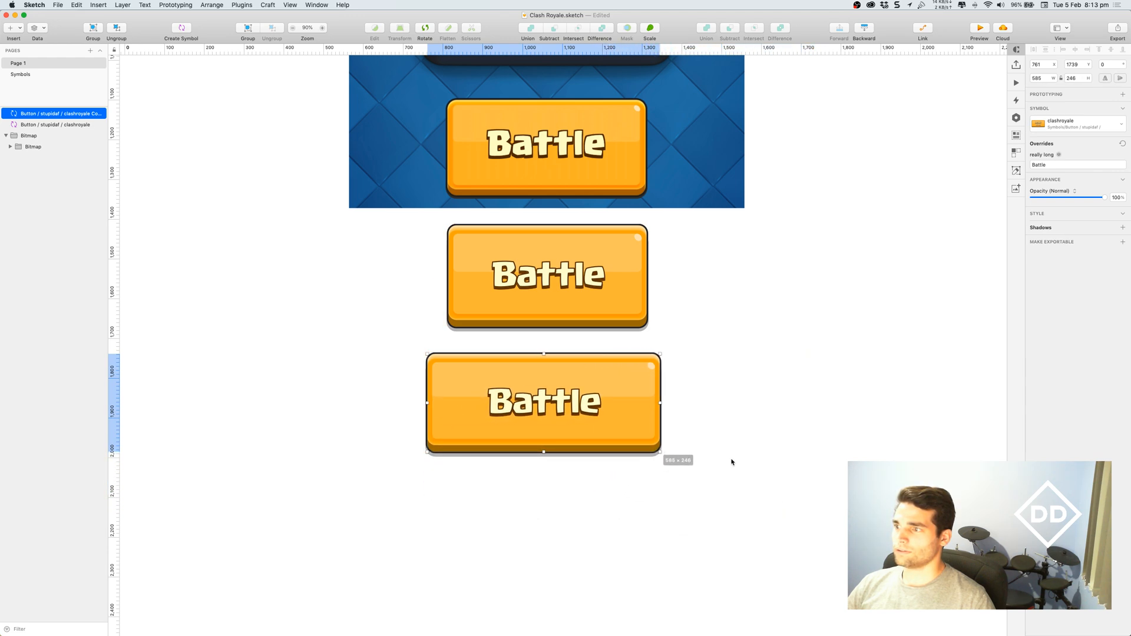
click(758, 586)
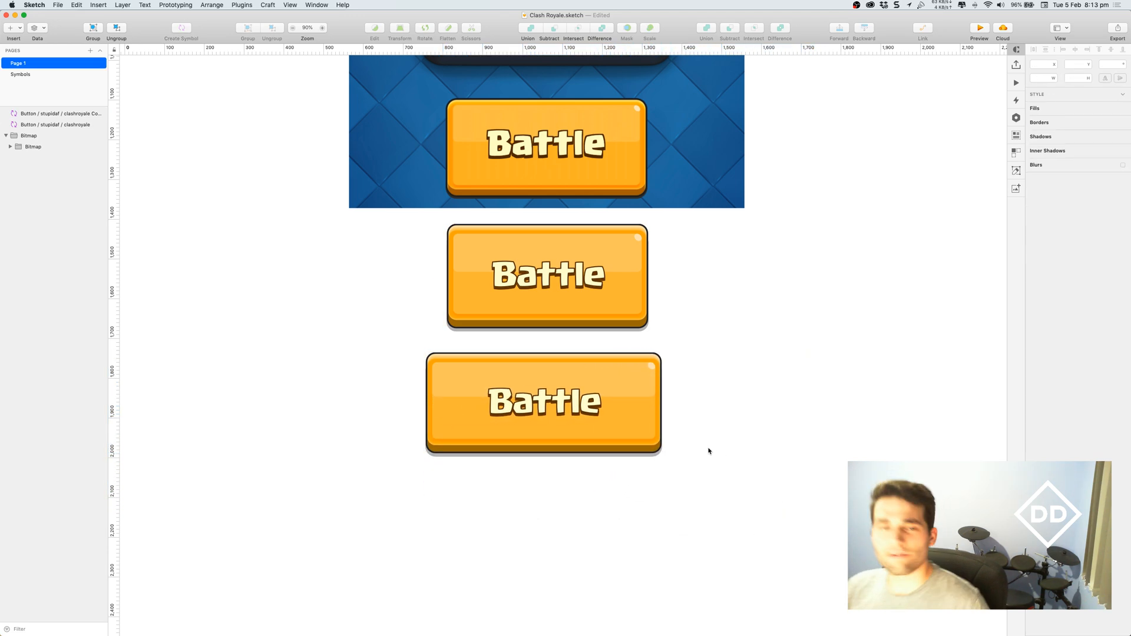
Step: Open the button's symbol master and change the base rectangle's fill to blue 009FFF
drag(640, 399, 646, 402)
double_click(647, 402)
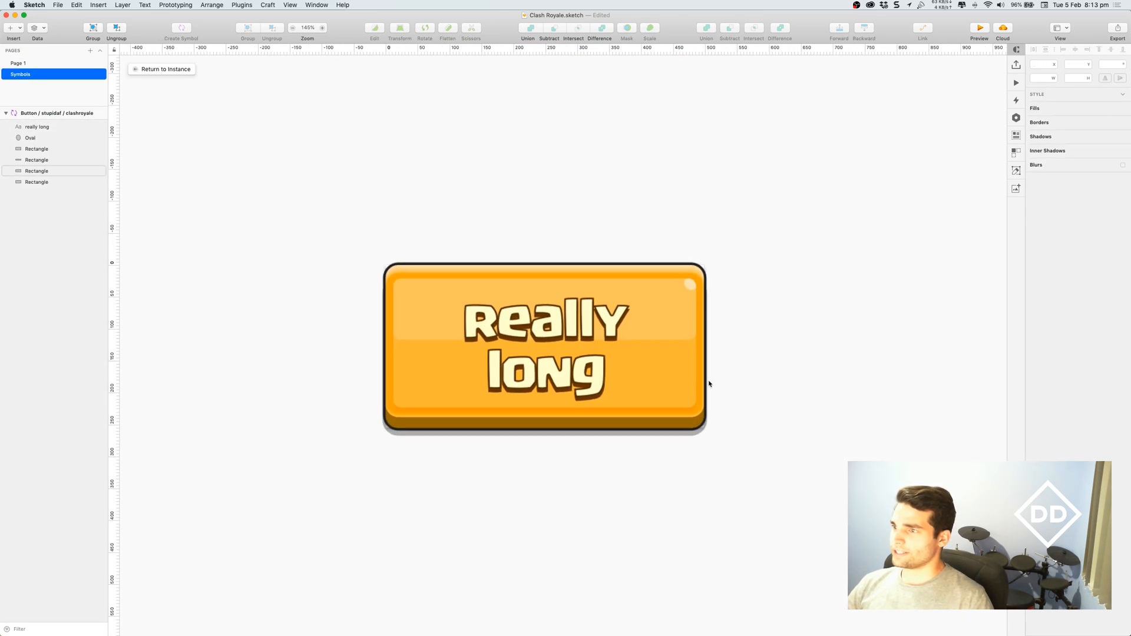
drag(739, 379, 818, 398)
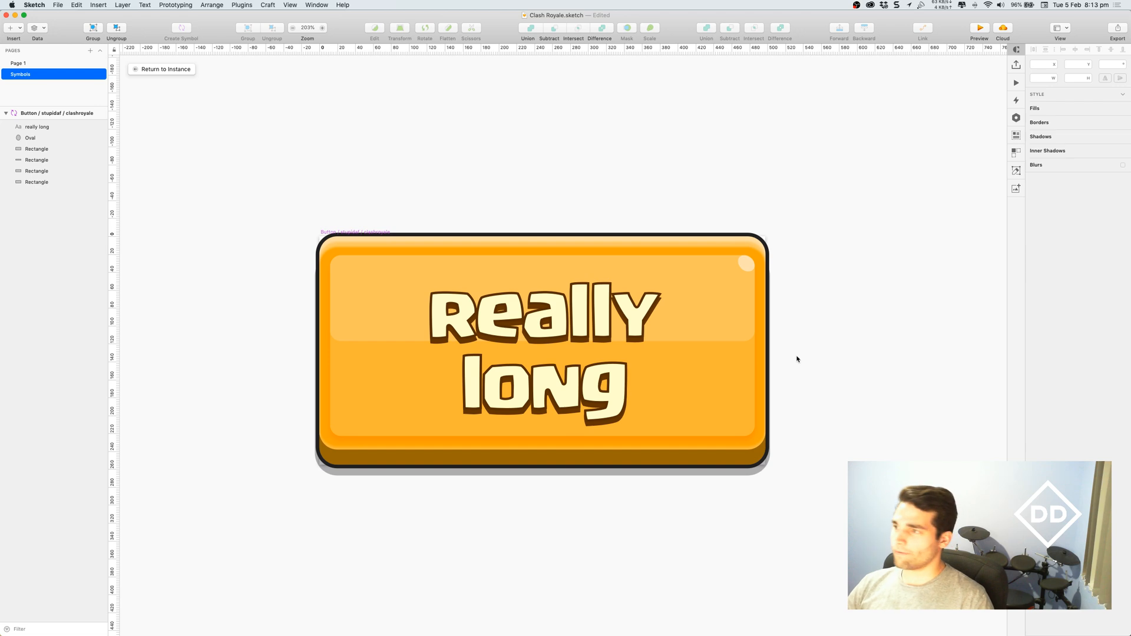
click(763, 354)
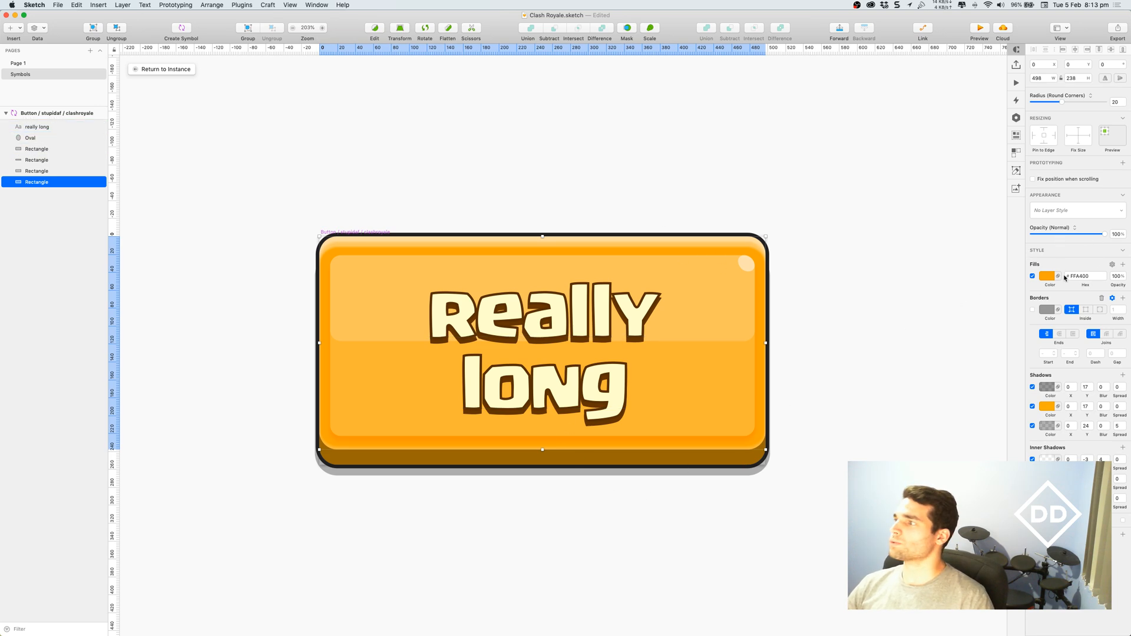
click(1046, 278)
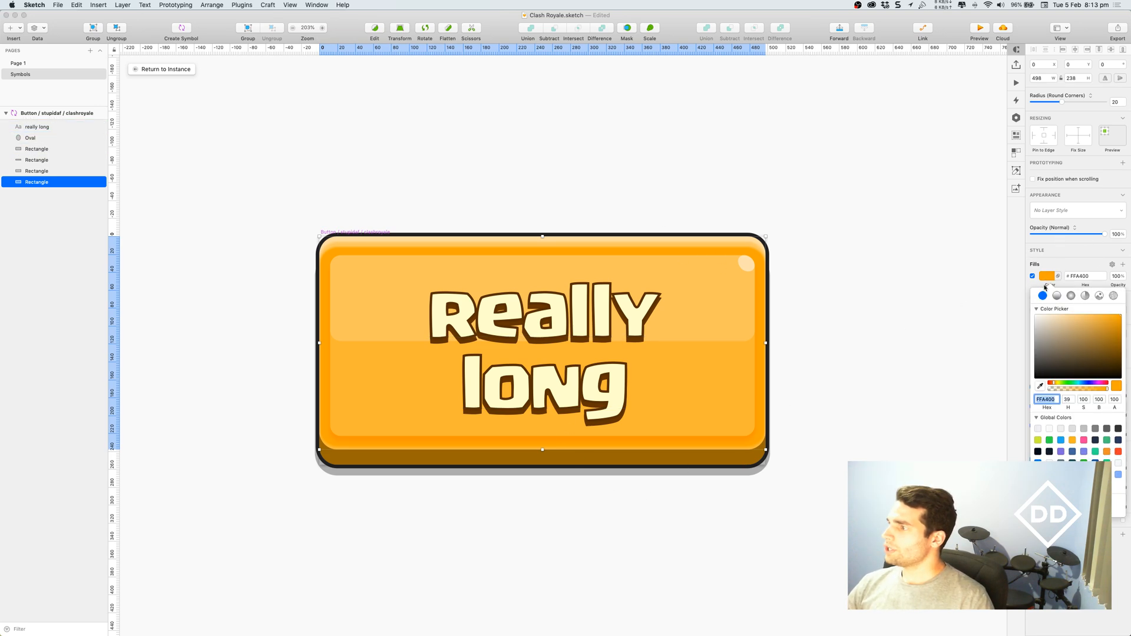
click(1084, 385)
drag(1084, 385, 1082, 385)
click(1082, 277)
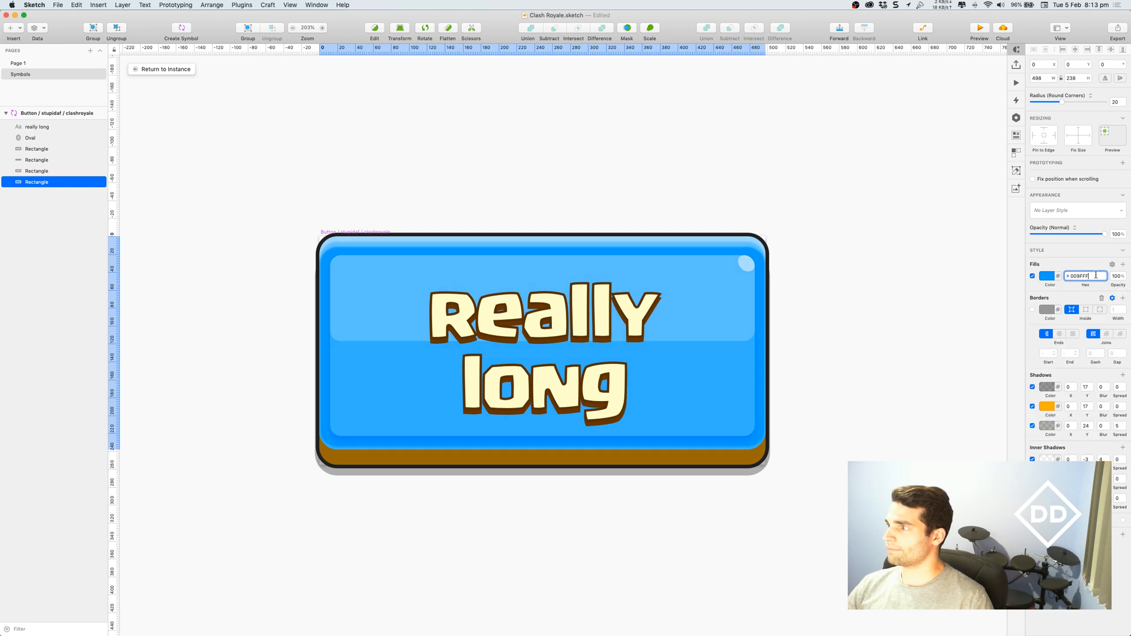
Step: Change the base rectangle's orange 17 px offset shadow to the same blue, 009FFF
click(1054, 406)
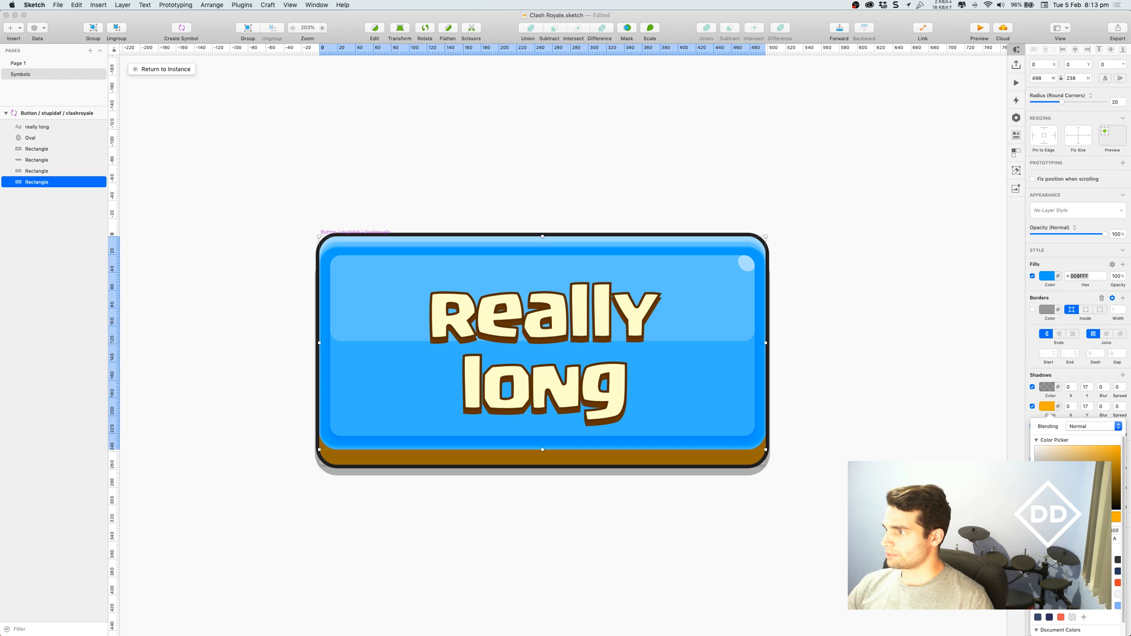
key(ctrl+v)
click(913, 354)
click(917, 354)
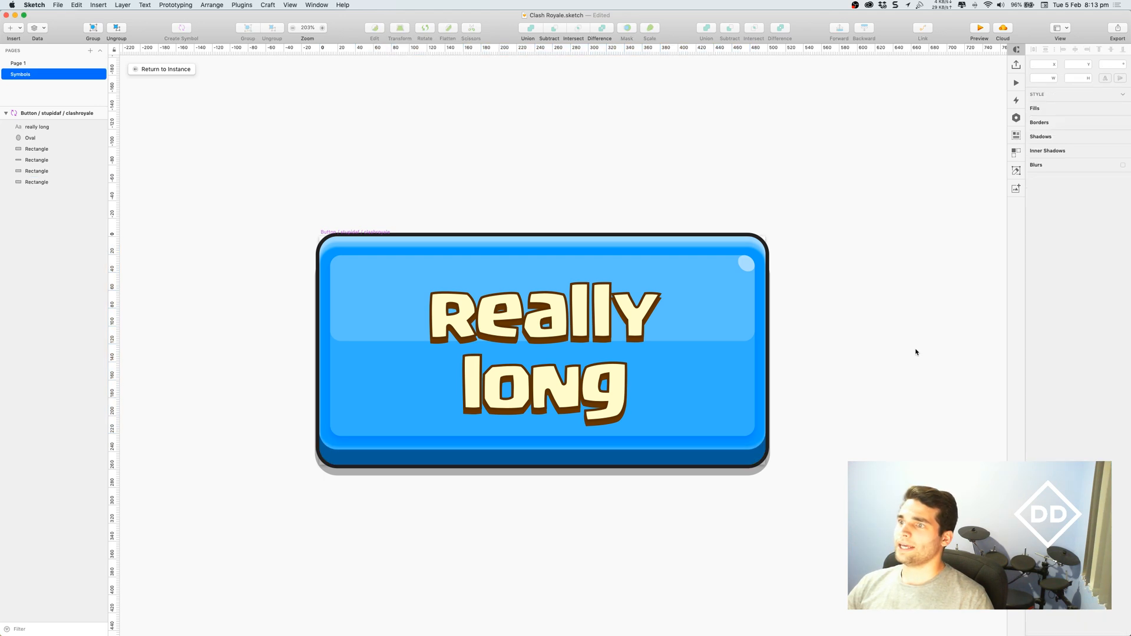
Step: Place a blue copy of the symbol master beside the original and keep the original master orange
scroll(918, 344, down, 5)
scroll(694, 321, down, 3)
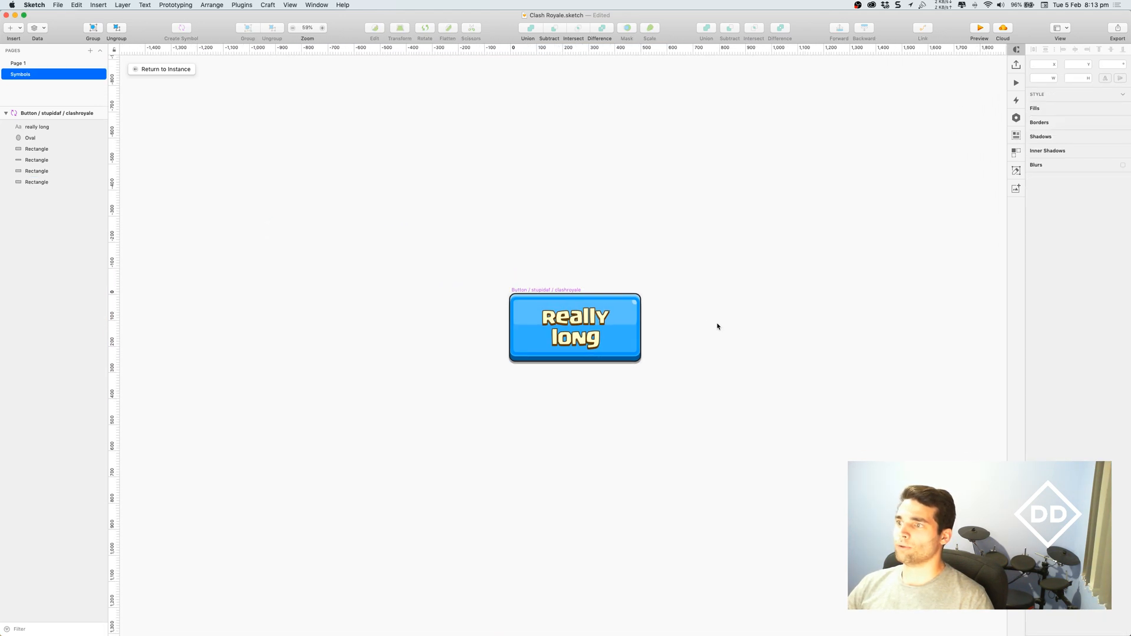
key(ctrl+z)
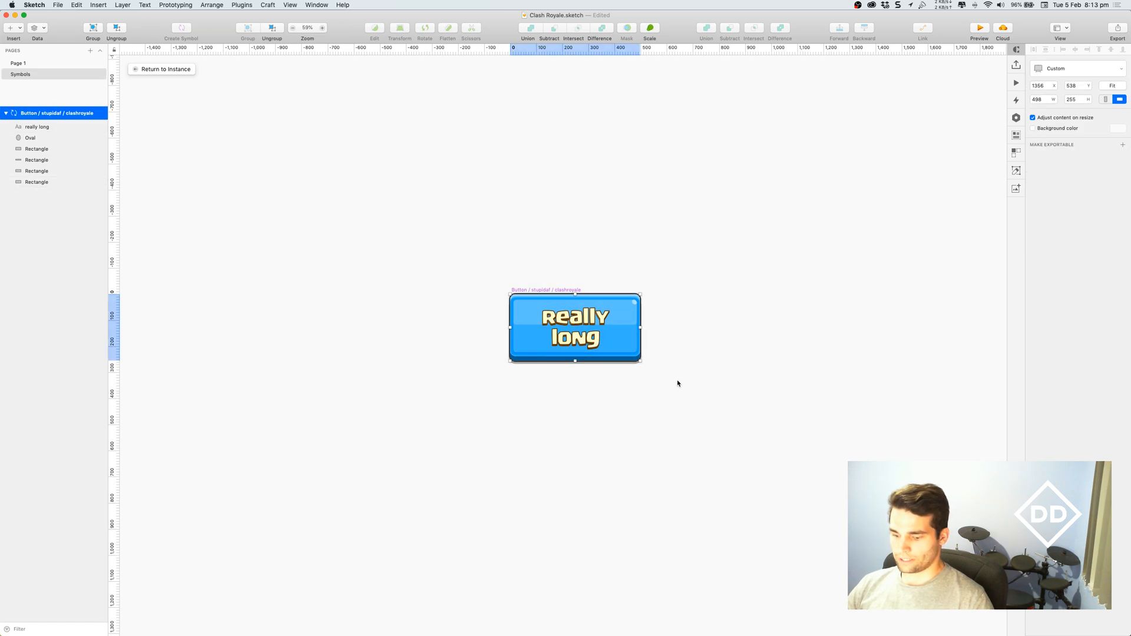
key(ctrl+z)
key(super+z)
key(super+shift+z)
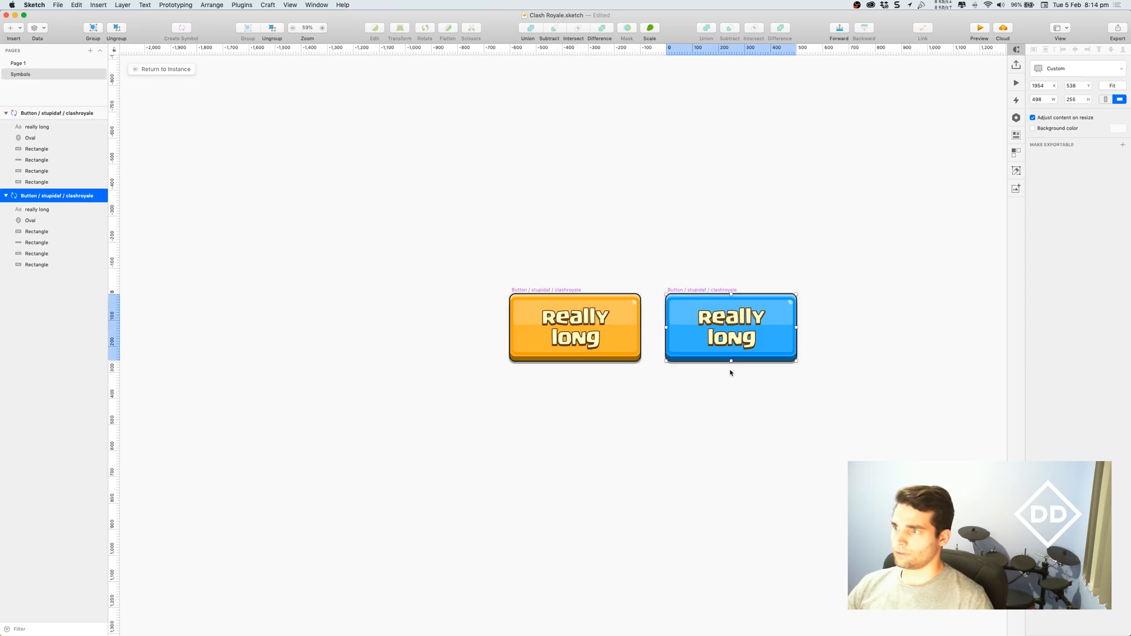
Step: Compare the orange and blue symbol masters side by side and go back to the button instances on Page 1
click(717, 267)
scroll(635, 267, up, 3)
scroll(635, 268, up, 3)
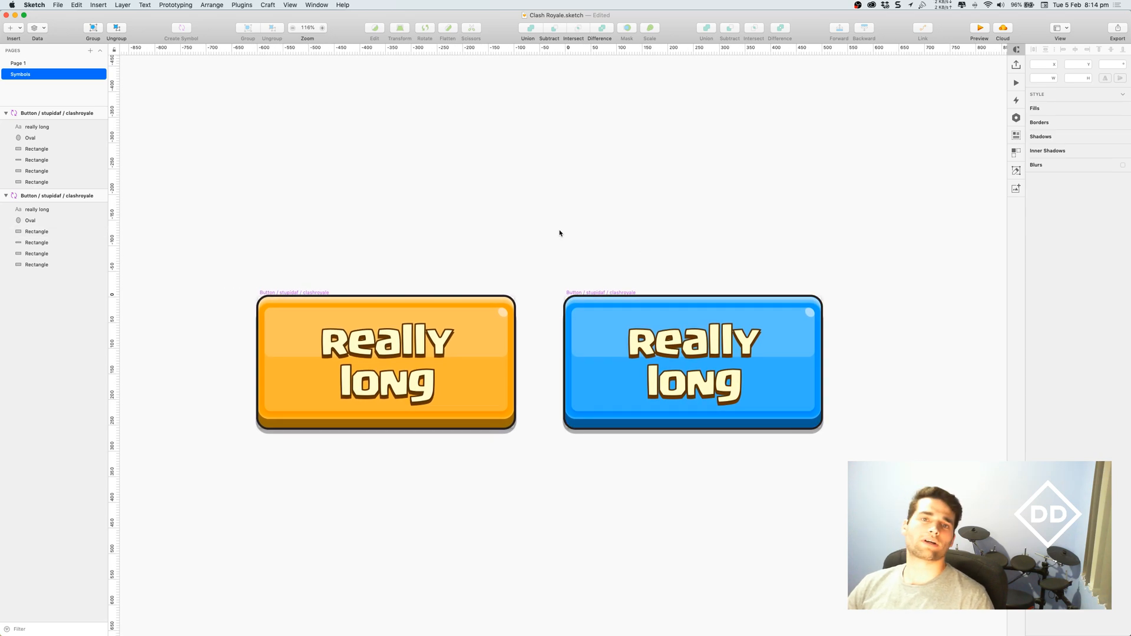
click(290, 293)
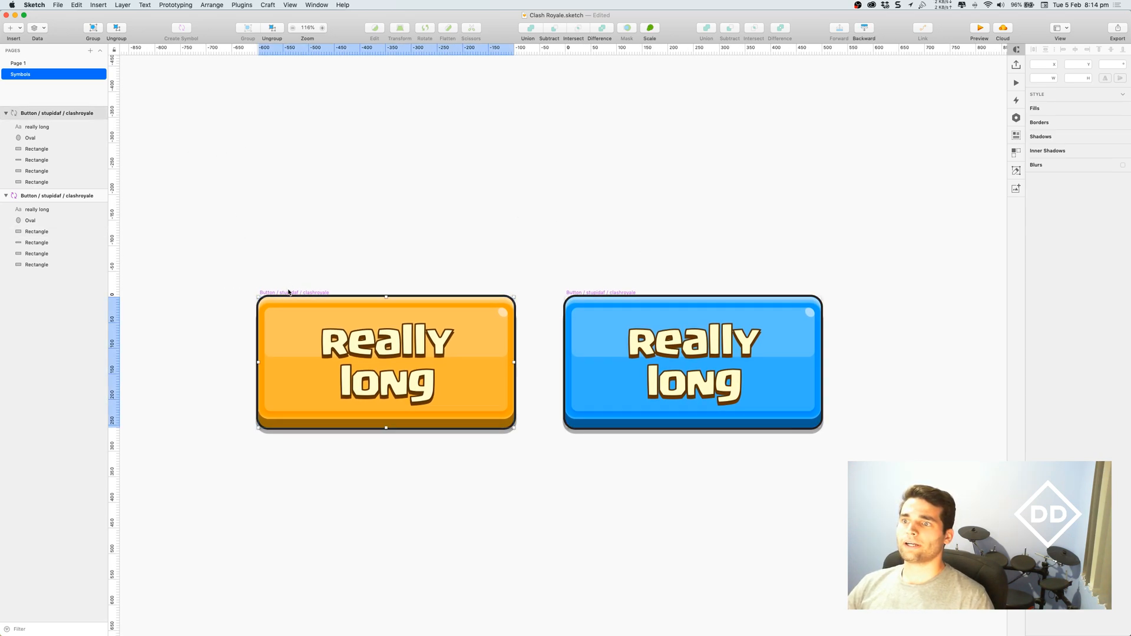
click(86, 63)
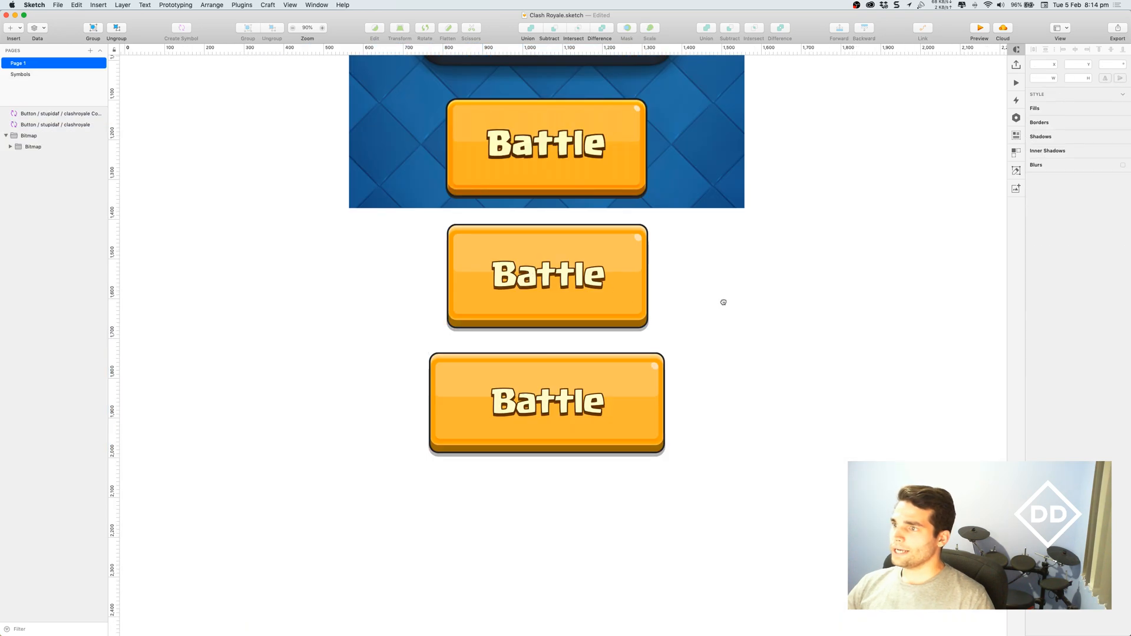
scroll(715, 358, down, 5)
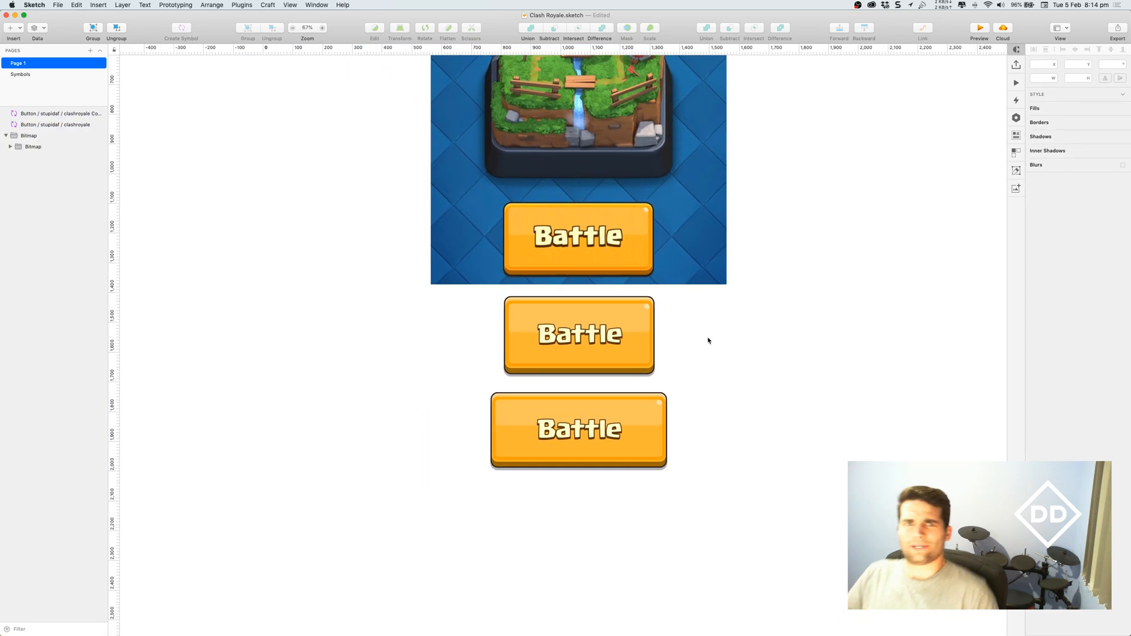